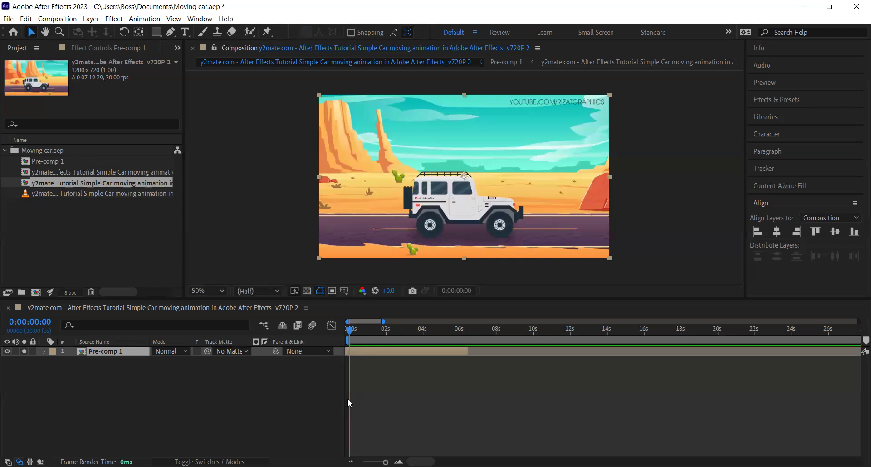
# - Play back the car composition and return the playhead to the start
pyautogui.click(405, 307)
pyautogui.press('space')
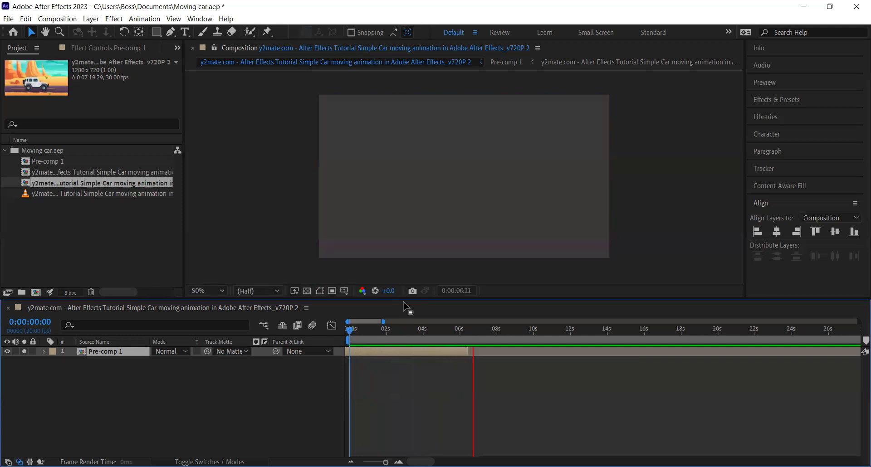
pyautogui.press('space')
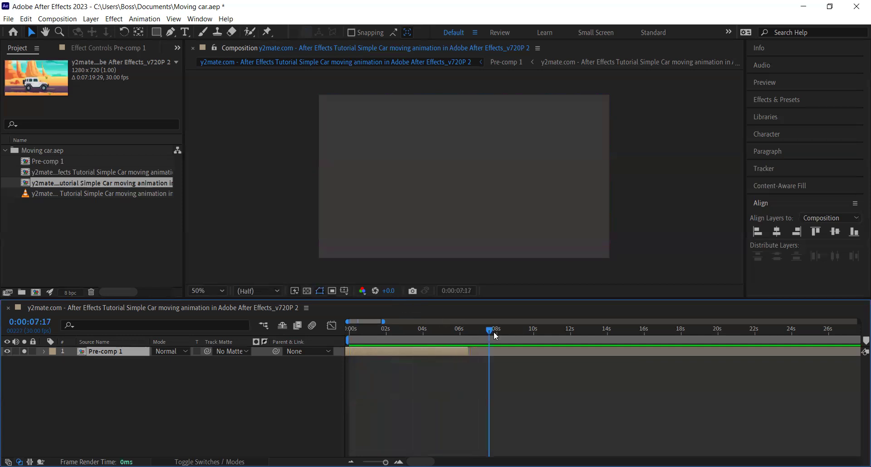
pyautogui.press('Home')
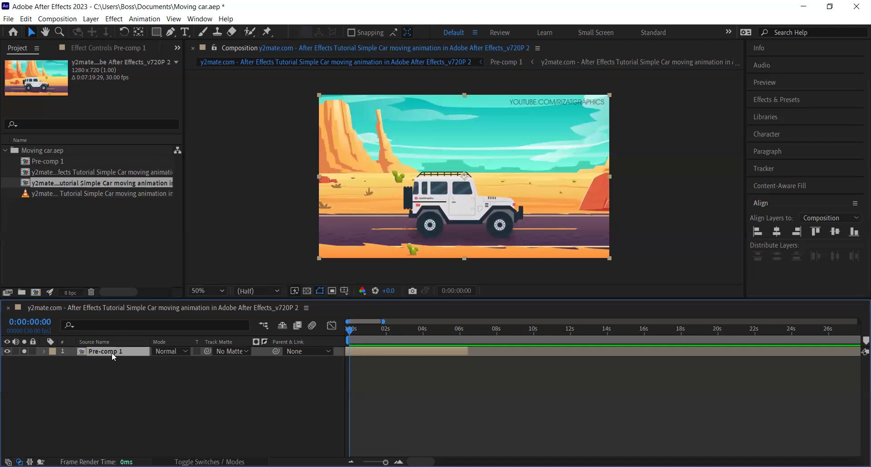
# - Duplicate the Pre-comp 1 layer and shift the lower copy so it starts where the upper clip ends
pyautogui.hotkey('ctrl', 'd')
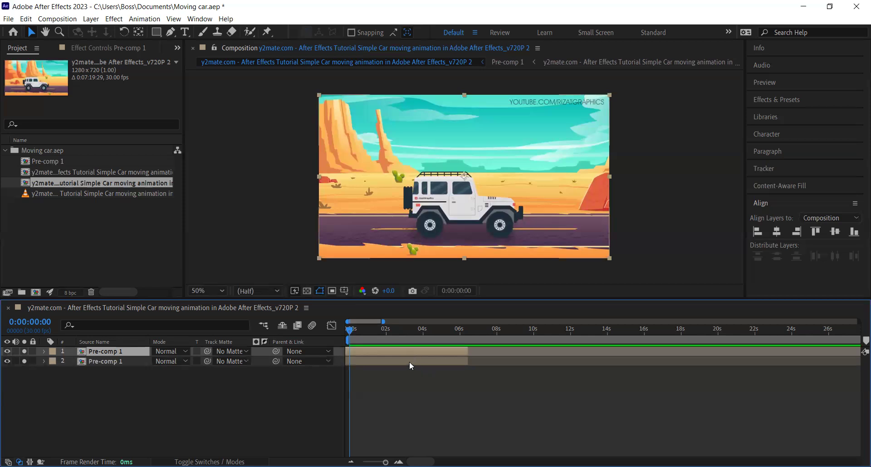
pyautogui.moveTo(409, 361); pyautogui.dragTo(536, 364)
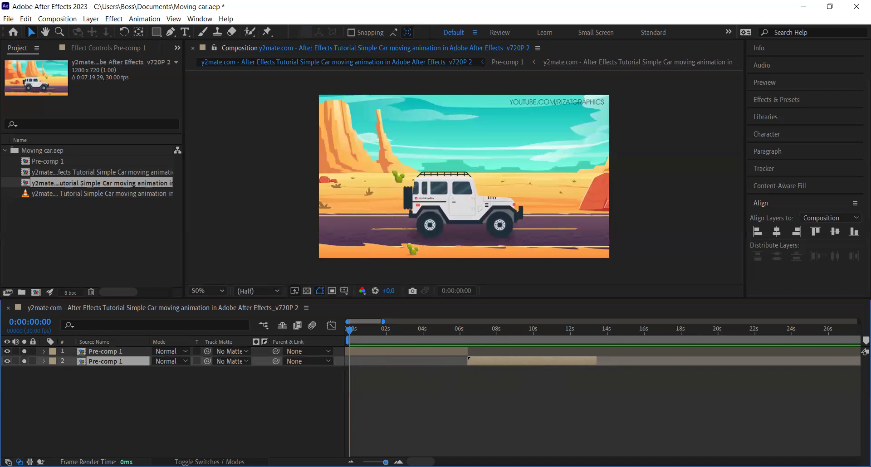
# - Shorten the composition's work area so it ends at about 0:01:19:07
pyautogui.moveTo(386, 462); pyautogui.dragTo(362, 462)
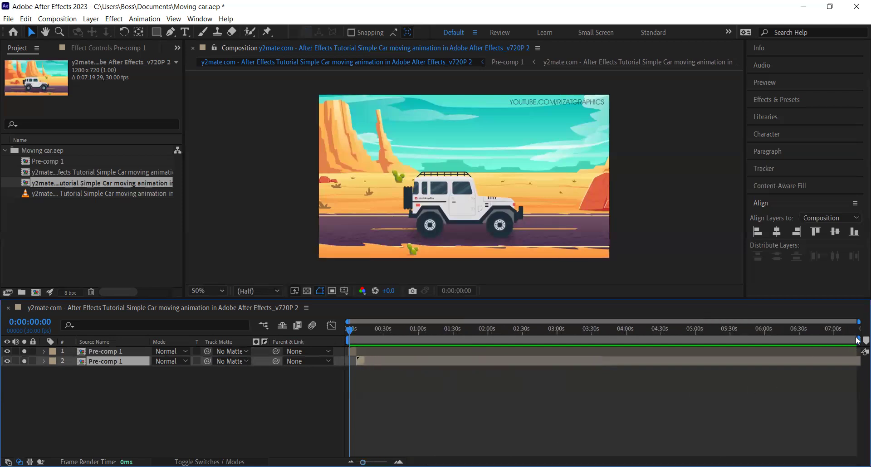
pyautogui.moveTo(857, 340); pyautogui.dragTo(524, 339)
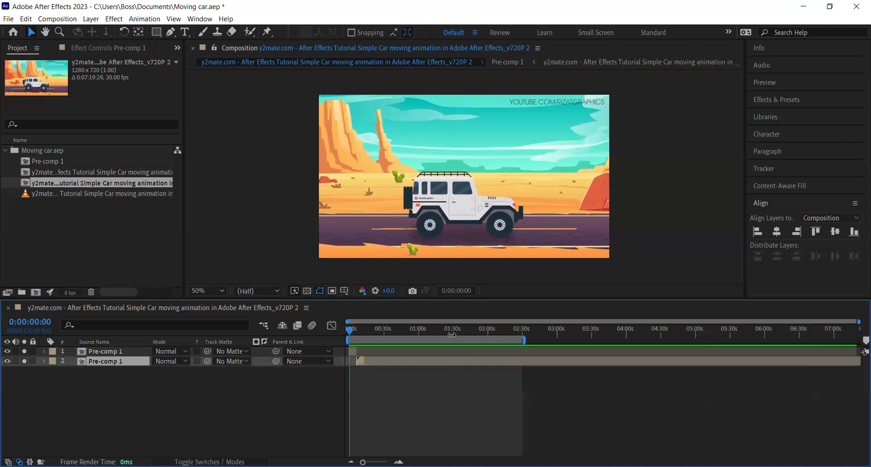
pyautogui.moveTo(452, 335); pyautogui.dragTo(441, 335)
pyautogui.moveTo(362, 462)
pyautogui.mouseDown()
pyautogui.moveTo(383, 462)
pyautogui.moveTo(375, 462)
pyautogui.mouseUp()
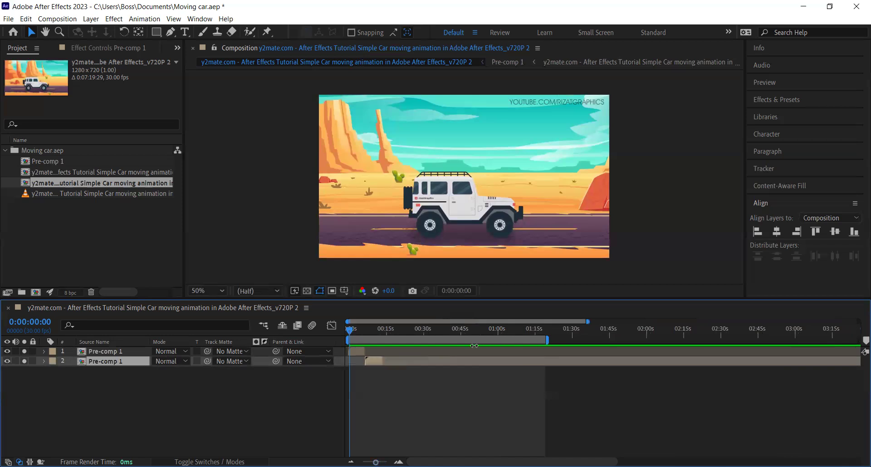
pyautogui.click(546, 339)
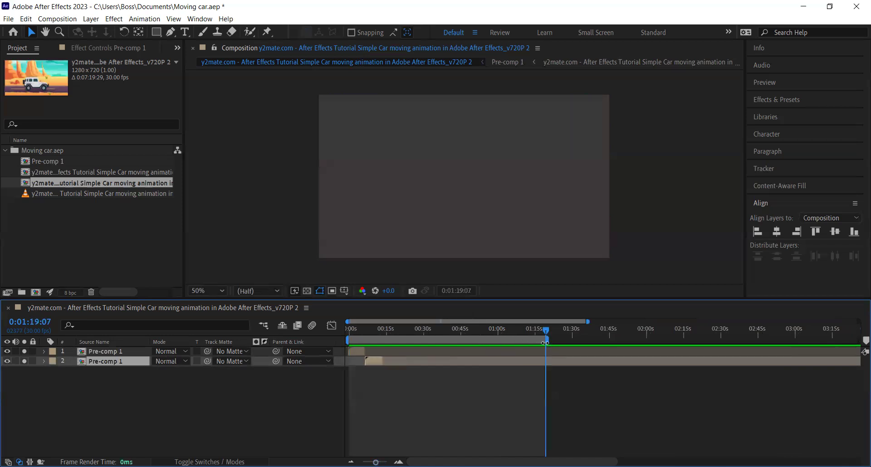
pyautogui.moveTo(376, 462); pyautogui.dragTo(379, 462)
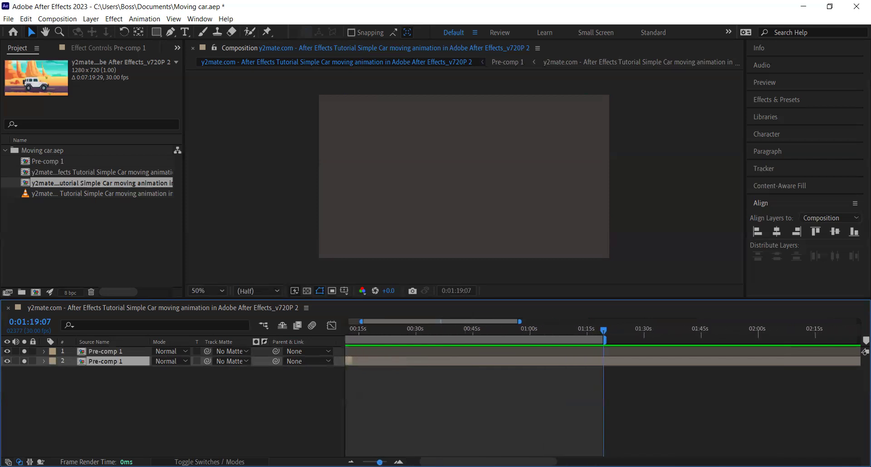
pyautogui.moveTo(480, 461); pyautogui.dragTo(464, 447)
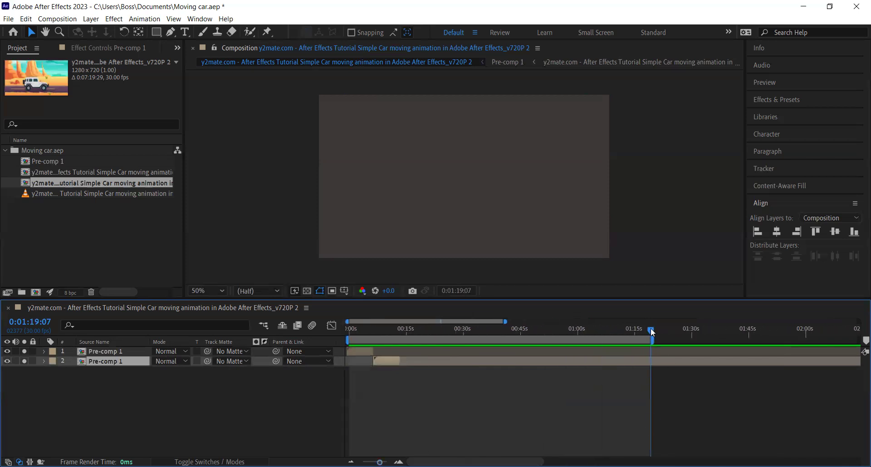
# - Preview the upper Pre-comp 1 clip from the start of the composition
pyautogui.moveTo(570, 337); pyautogui.dragTo(320, 346)
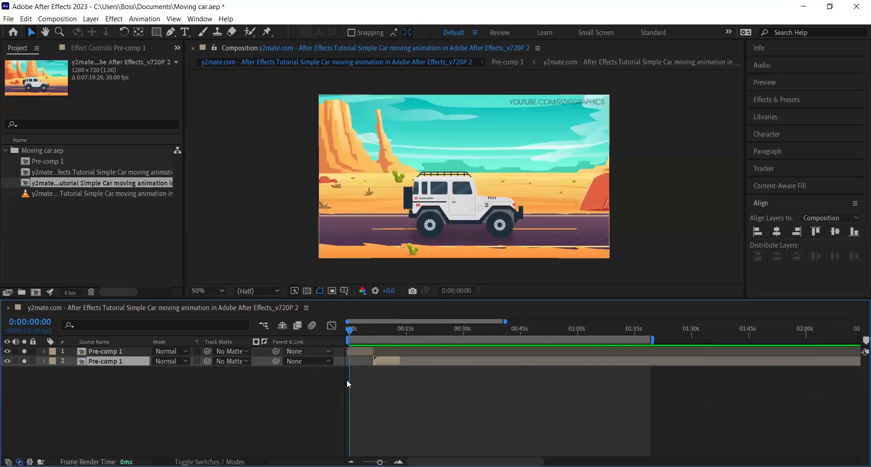
pyautogui.click(360, 350)
pyautogui.press('space')
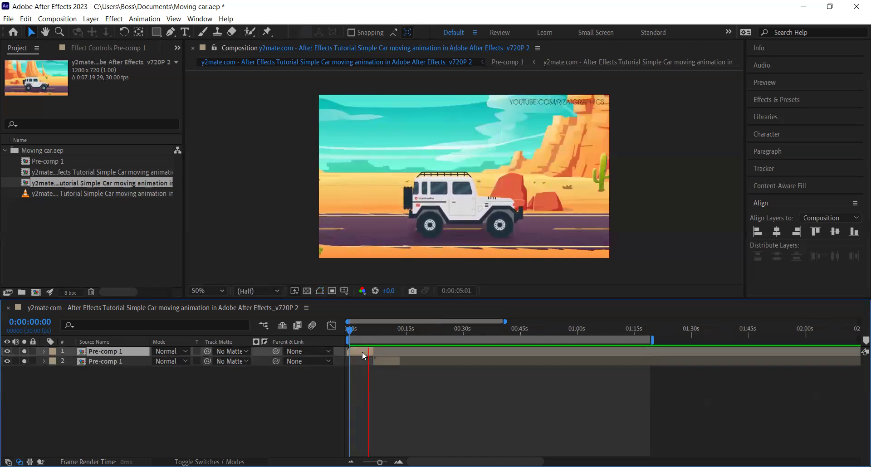
pyautogui.press('space')
# - Reverse the playback of the lower Pre-comp 1 layer with Time-Reverse Layer
pyautogui.click(385, 358)
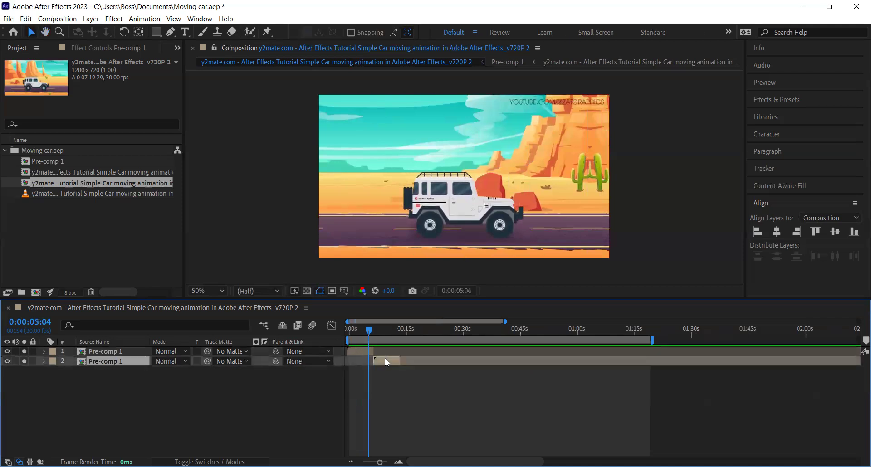
pyautogui.rightClick(384, 358)
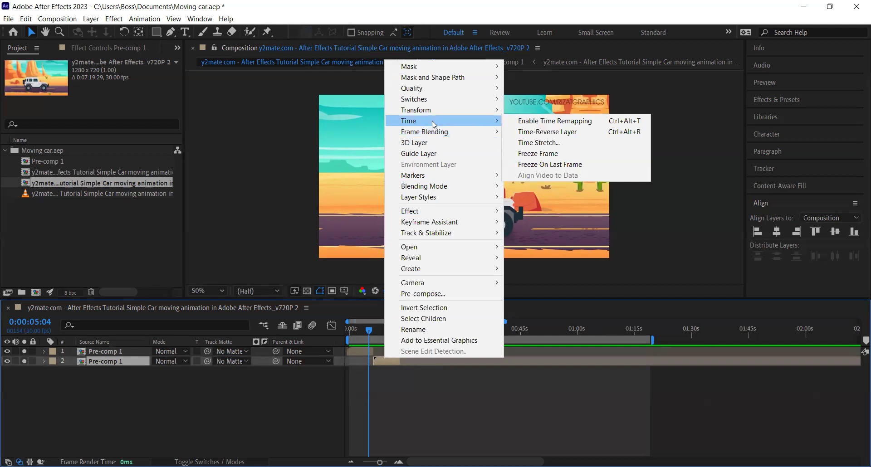
pyautogui.click(369, 331)
pyautogui.click(371, 332)
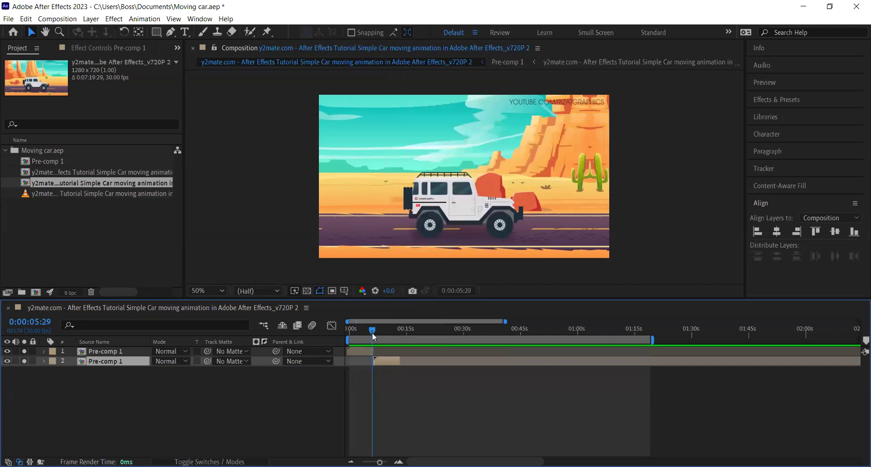
pyautogui.rightClick(379, 358)
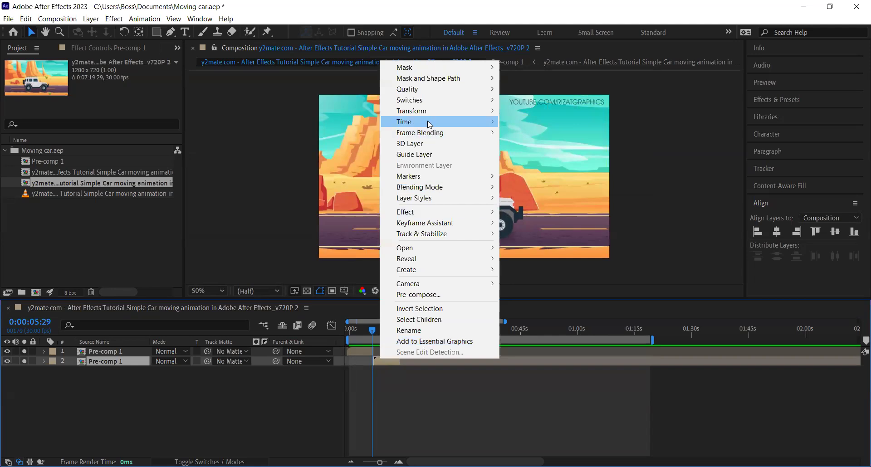
pyautogui.moveTo(427, 121)
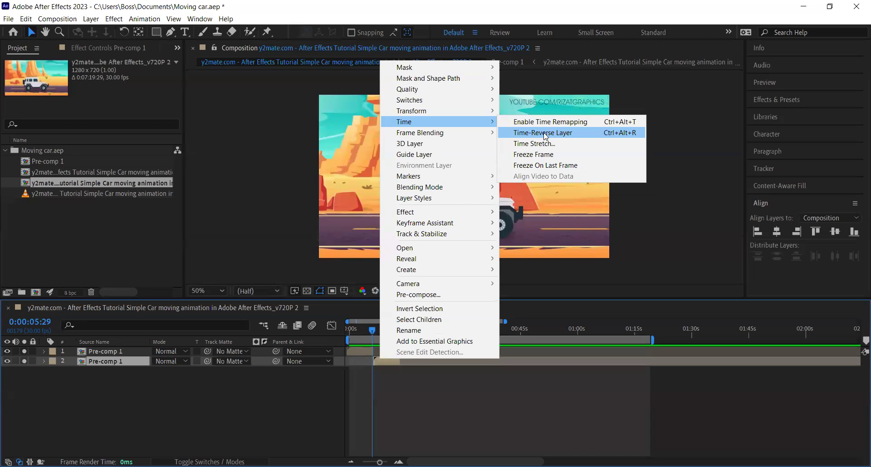
pyautogui.click(544, 132)
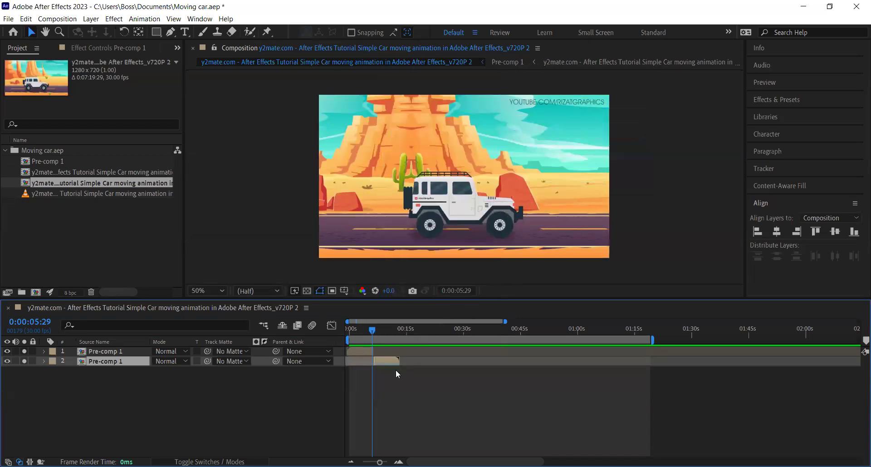
# - Preview both clips from the start and bring the playhead back to where the reversed clip begins
pyautogui.moveTo(371, 330); pyautogui.dragTo(348, 330)
pyautogui.press('space')
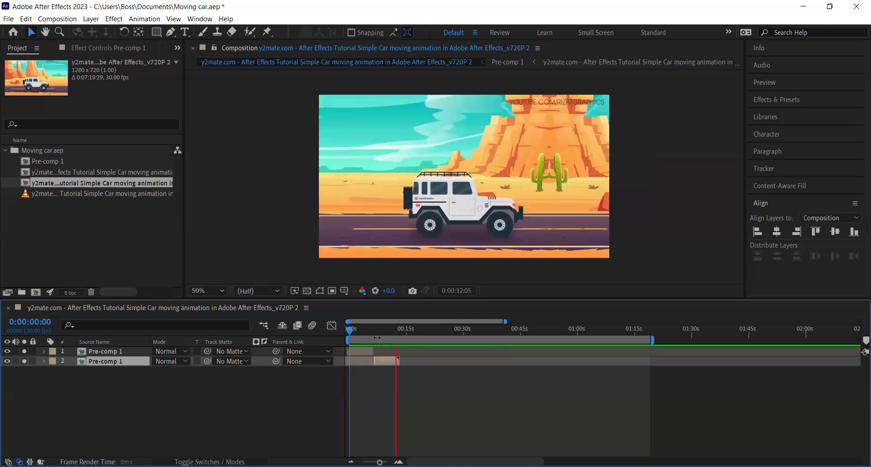
pyautogui.press('space')
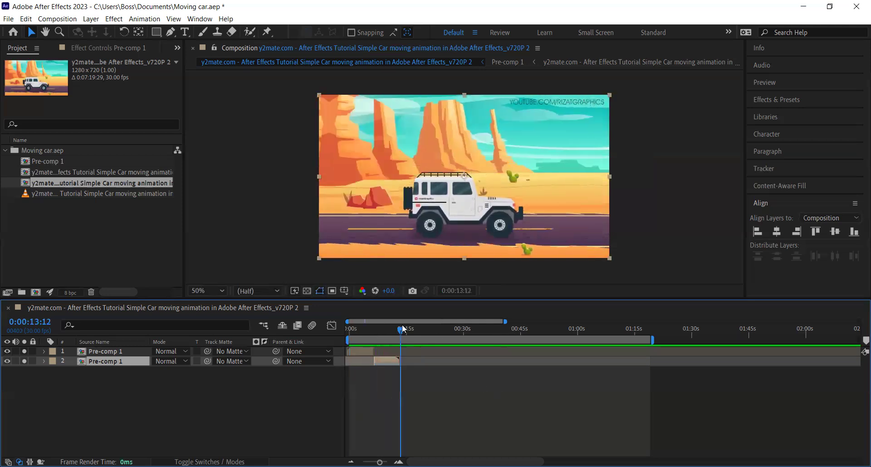
pyautogui.moveTo(352, 333); pyautogui.dragTo(373, 363)
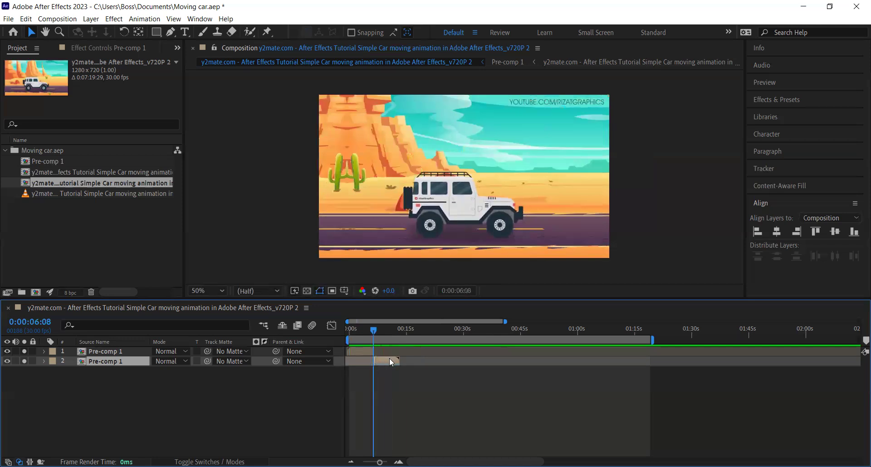
pyautogui.rightClick(389, 358)
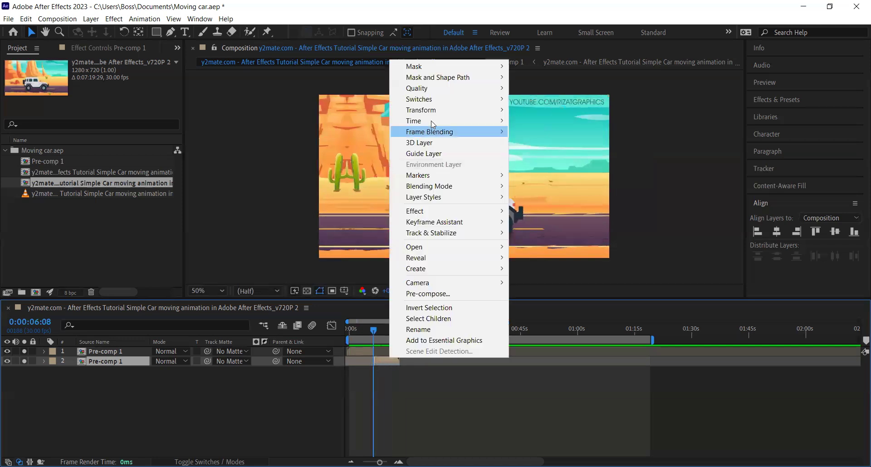
pyautogui.moveTo(430, 121)
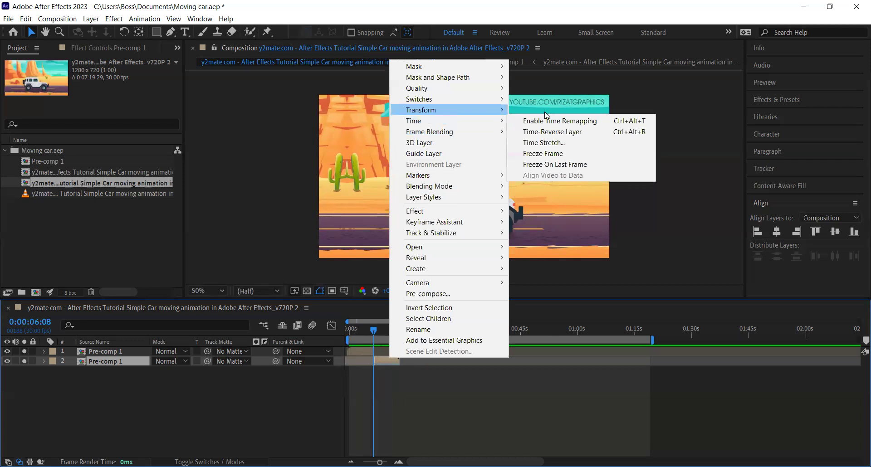
pyautogui.moveTo(488, 121)
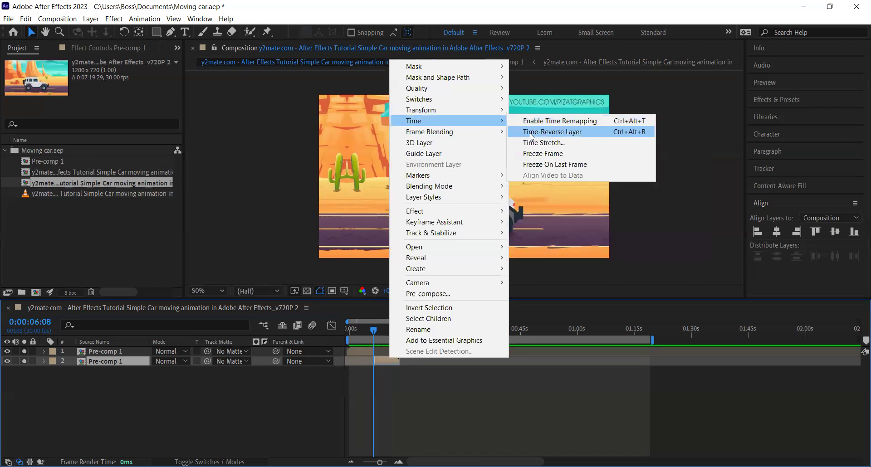
pyautogui.click(554, 143)
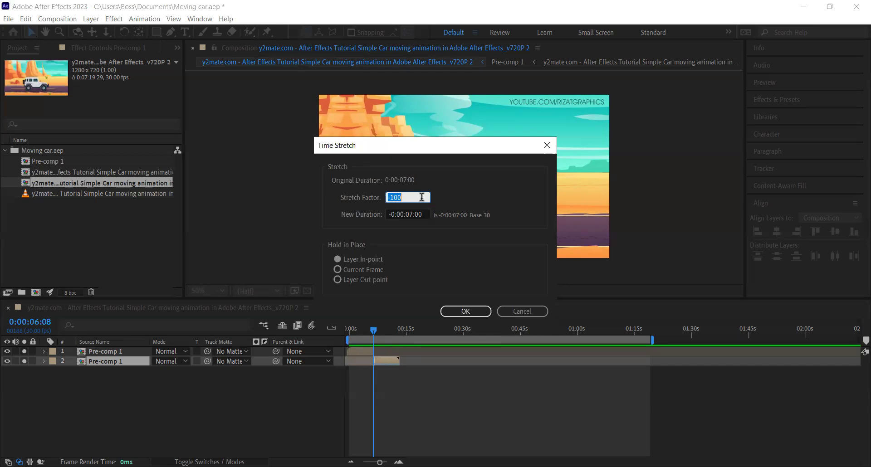
pyautogui.press('BackSpace')
pyautogui.click(547, 144)
# - Apply Time Stretch to the upper Pre-comp 1 layer with a stretch factor of 50
pyautogui.click(363, 350)
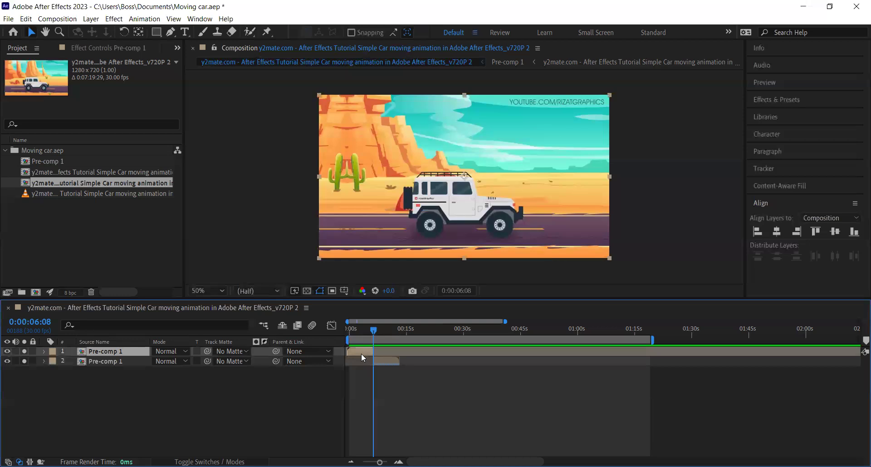
pyautogui.rightClick(361, 352)
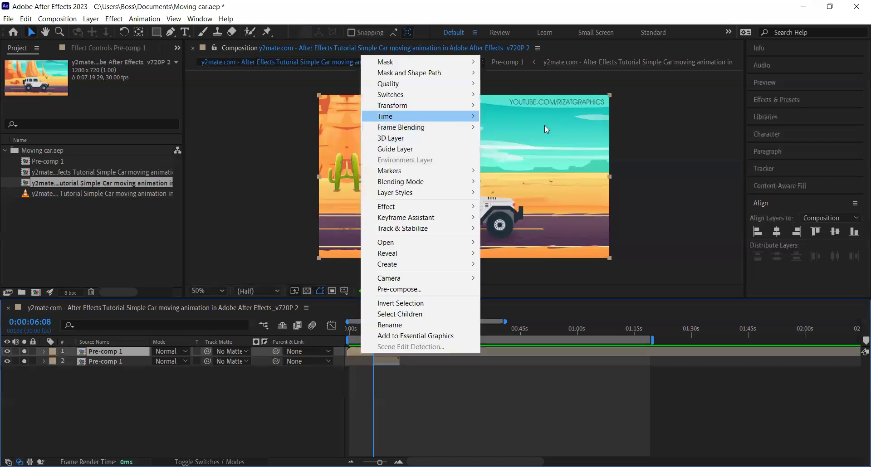
pyautogui.click(510, 138)
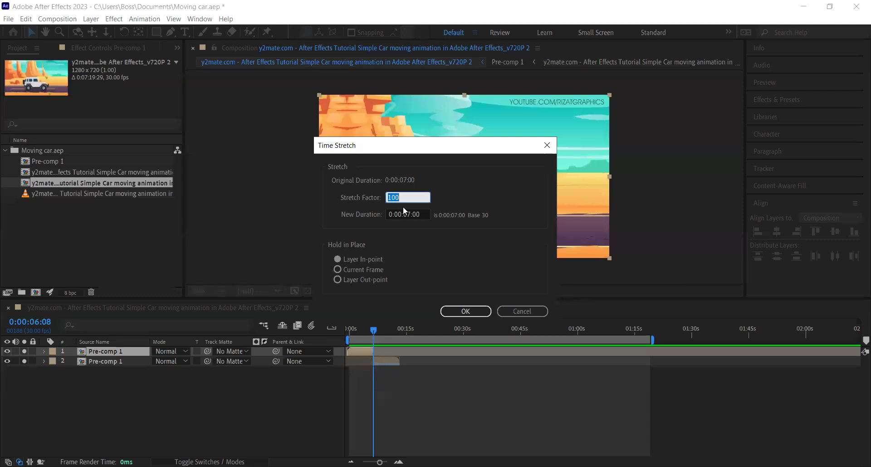
pyautogui.write('50')
pyautogui.click(465, 312)
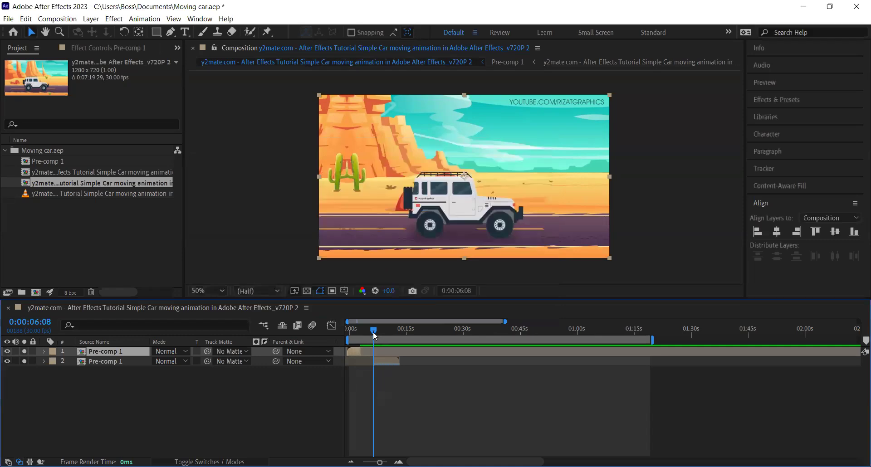
# - Preview the time-stretched upper clip from the start of the composition
pyautogui.click(370, 330)
pyautogui.moveTo(362, 336); pyautogui.dragTo(340, 340)
pyautogui.press('space')
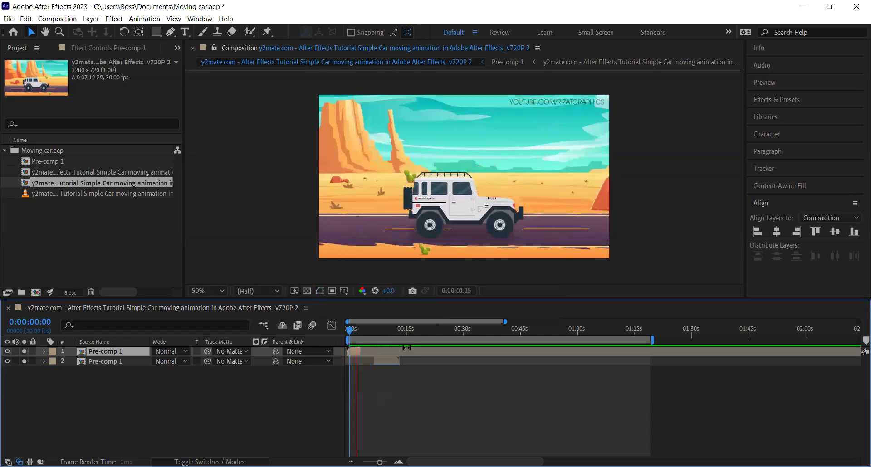
pyautogui.moveTo(362, 331); pyautogui.dragTo(344, 334)
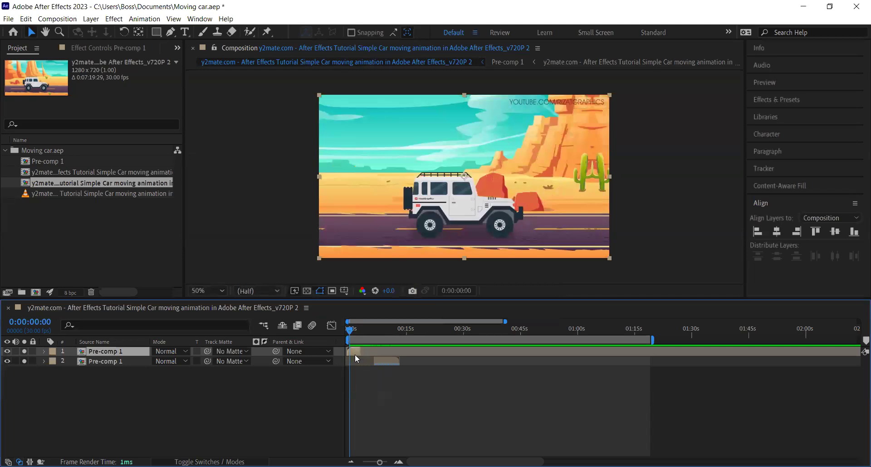
pyautogui.press('space')
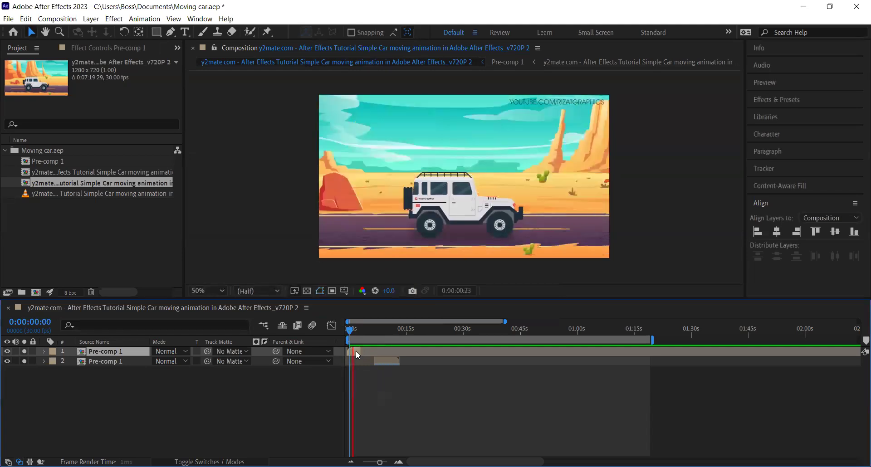
pyautogui.click(361, 331)
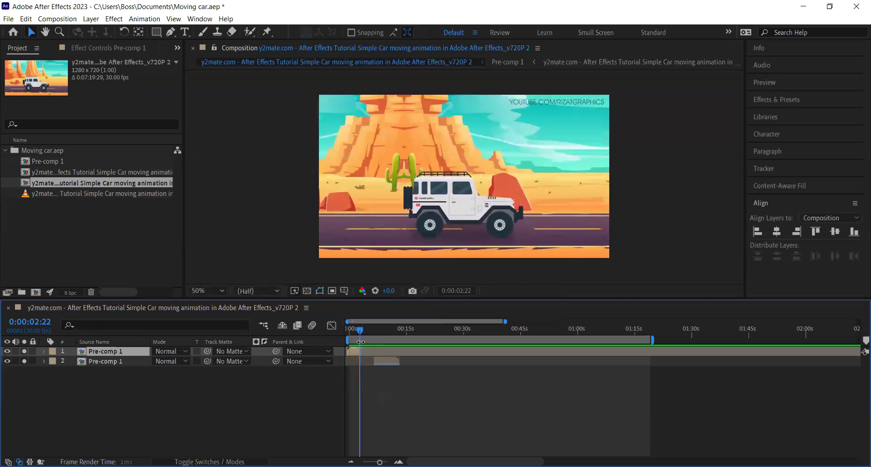
# - Apply Time Stretch to the upper Pre-comp 1 layer with a stretch factor of 200
pyautogui.moveTo(361, 331); pyautogui.dragTo(349, 331)
pyautogui.rightClick(355, 351)
pyautogui.click(521, 119)
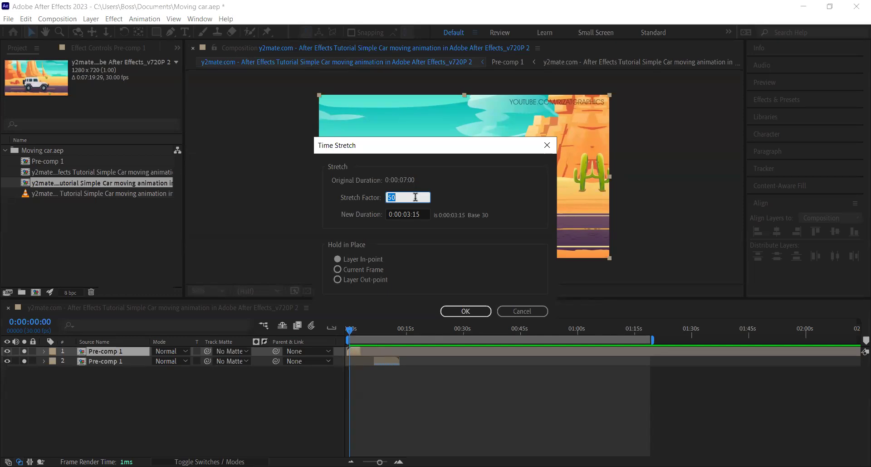
pyautogui.press('BackSpace')
pyautogui.write('200')
pyautogui.press('Return')
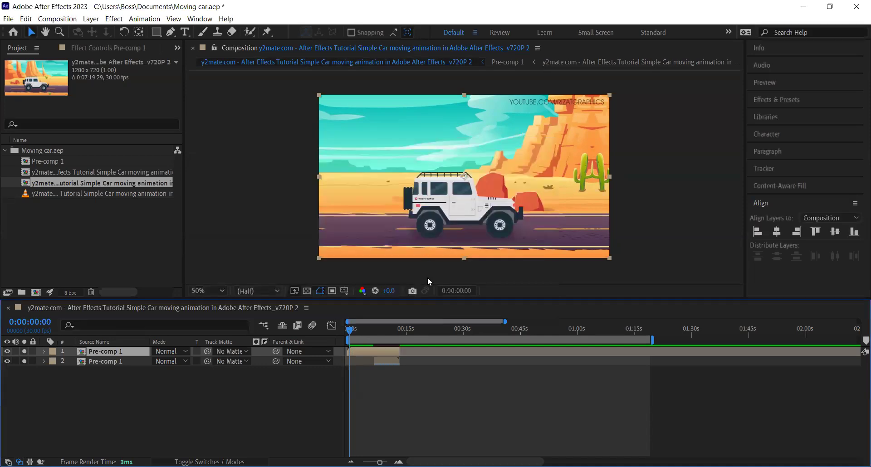
# - Preview the slowed upper clip and return the playhead to the start of the composition
pyautogui.press('space')
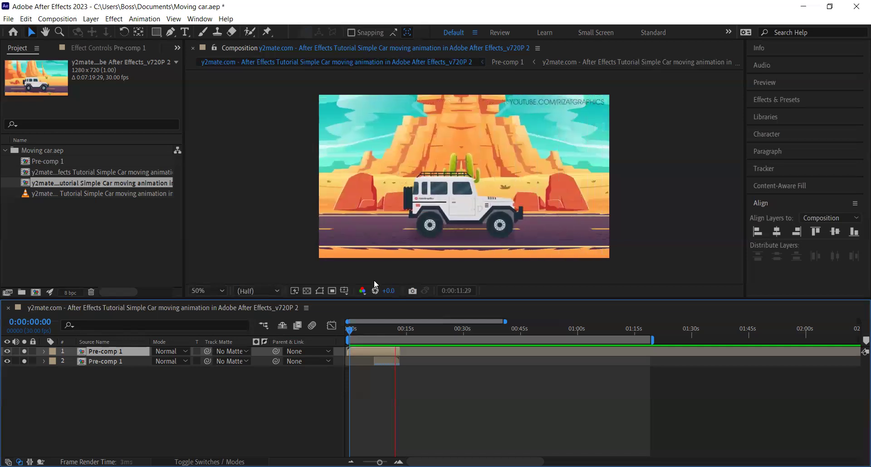
pyautogui.press('space')
pyautogui.click(402, 331)
pyautogui.moveTo(403, 333); pyautogui.dragTo(346, 334)
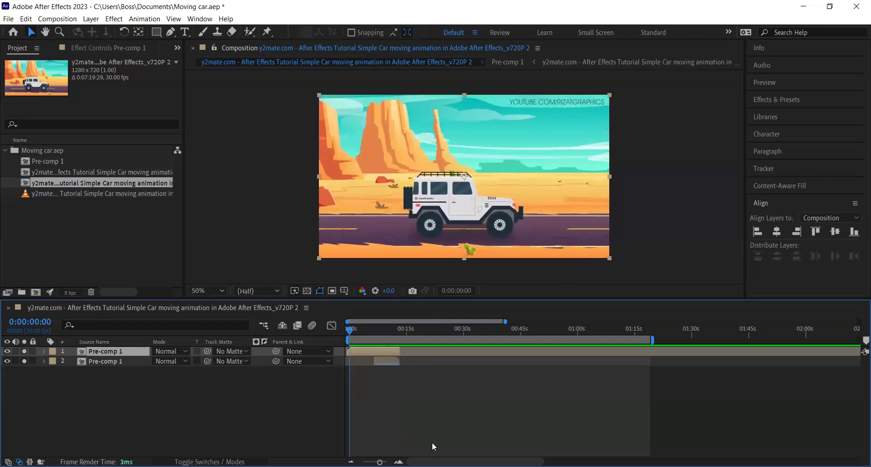
# - Apply Freeze Frame to the upper Pre-comp 1 layer at the composition start and preview the frozen clip
pyautogui.rightClick(377, 355)
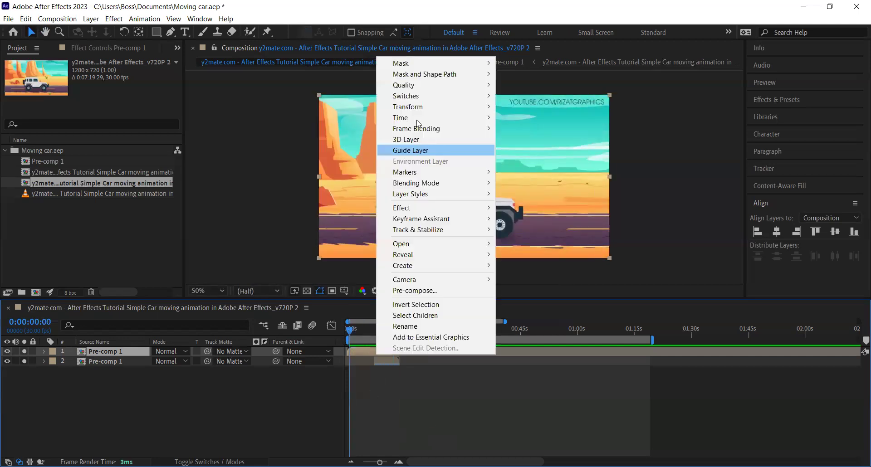
pyautogui.moveTo(415, 119)
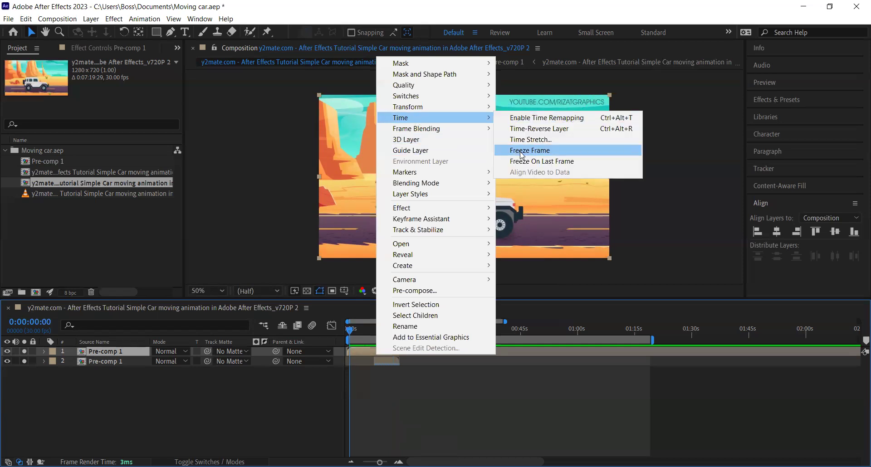
pyautogui.click(521, 156)
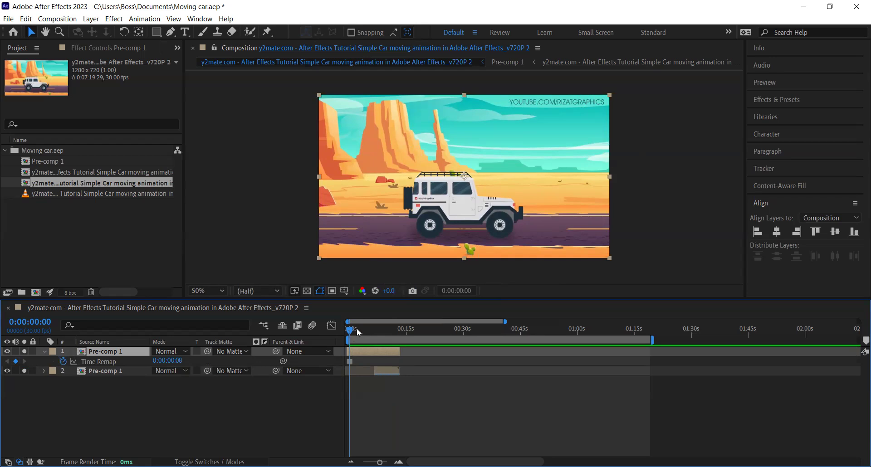
pyautogui.moveTo(359, 331); pyautogui.dragTo(343, 333)
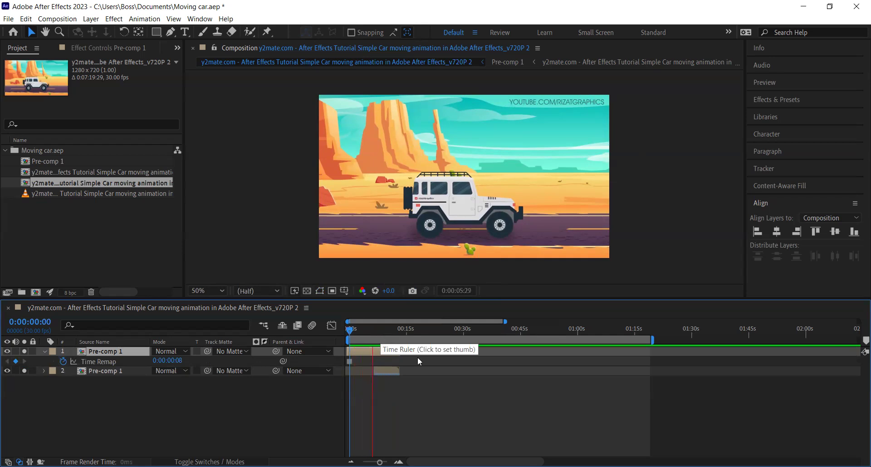
pyautogui.click(362, 353)
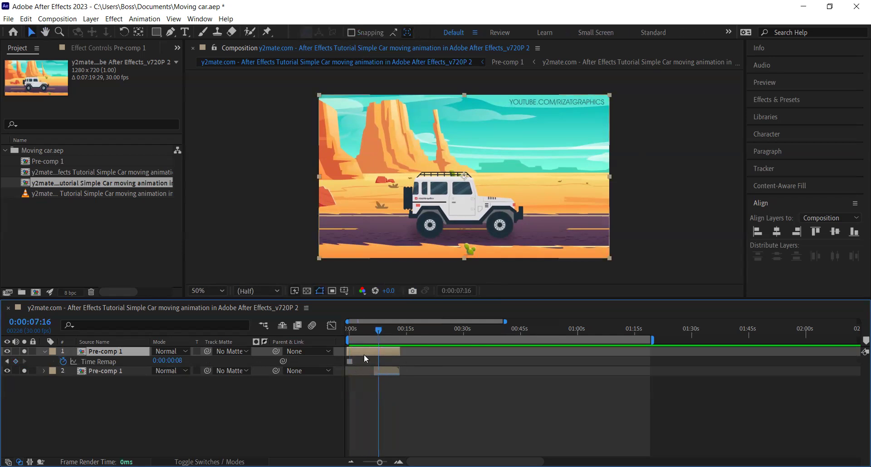
# - Set the Time Stretch factor of the upper Pre-comp 1 layer to 100
pyautogui.rightClick(360, 350)
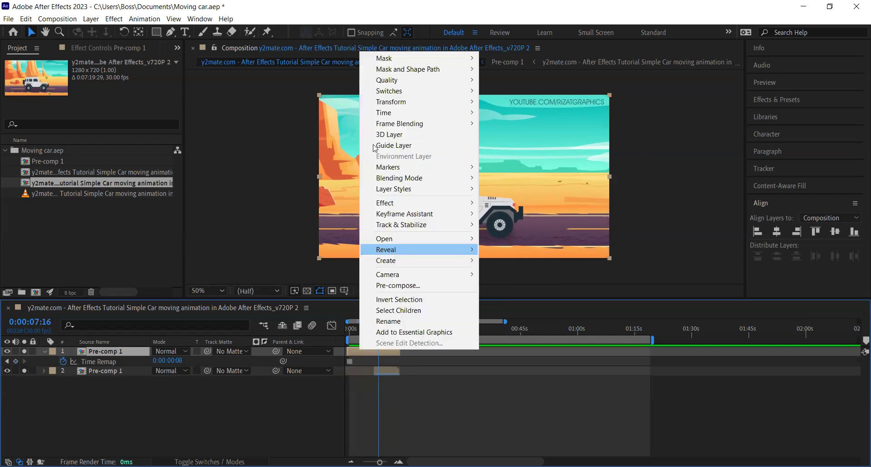
pyautogui.moveTo(382, 116)
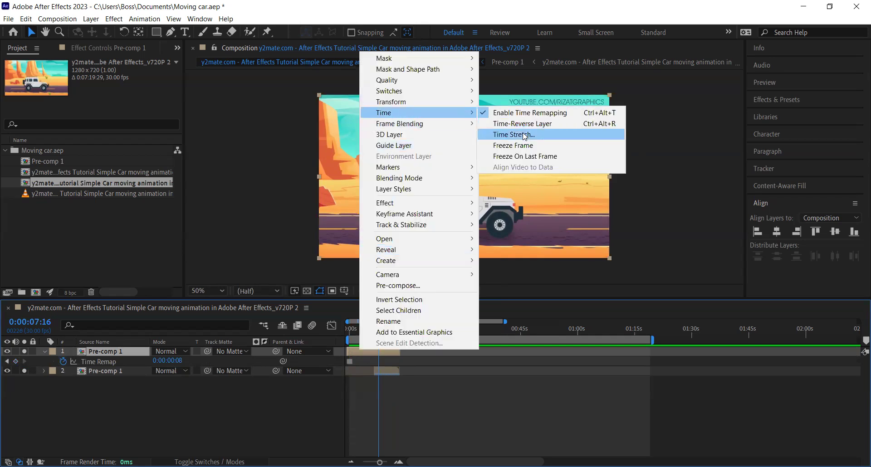
pyautogui.click(525, 135)
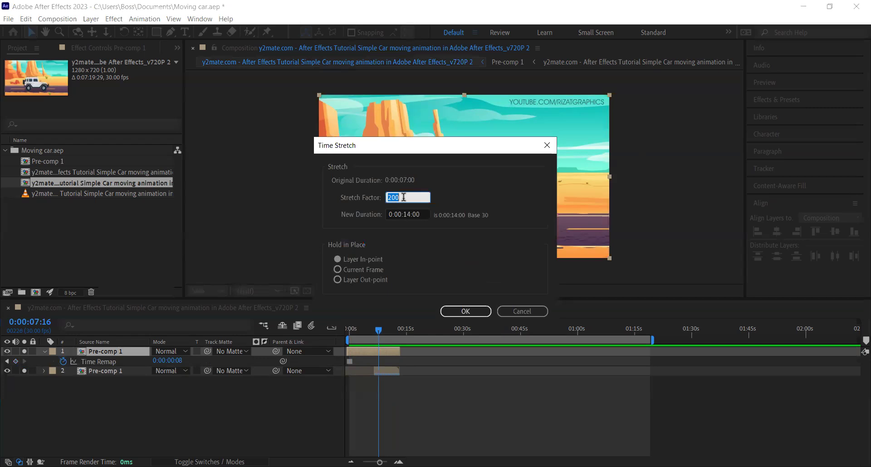
pyautogui.write('100')
pyautogui.press('Return')
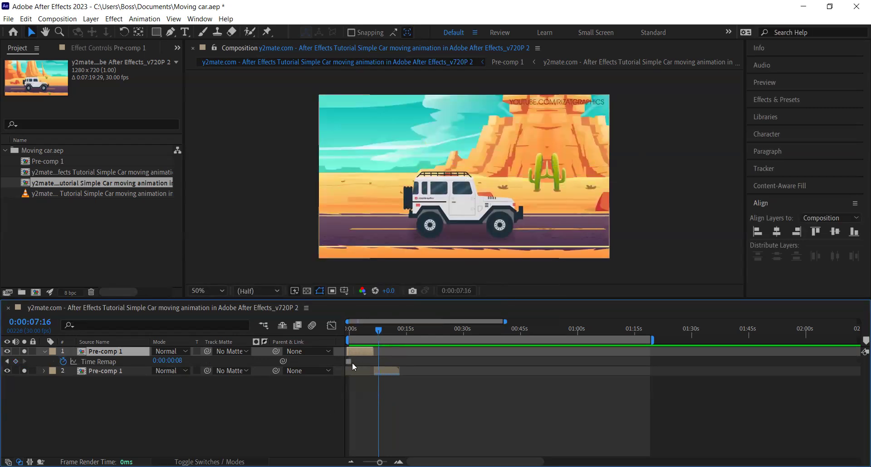
# - Preview the upper Pre-comp 1 layer from the start of the composition
pyautogui.press('Home')
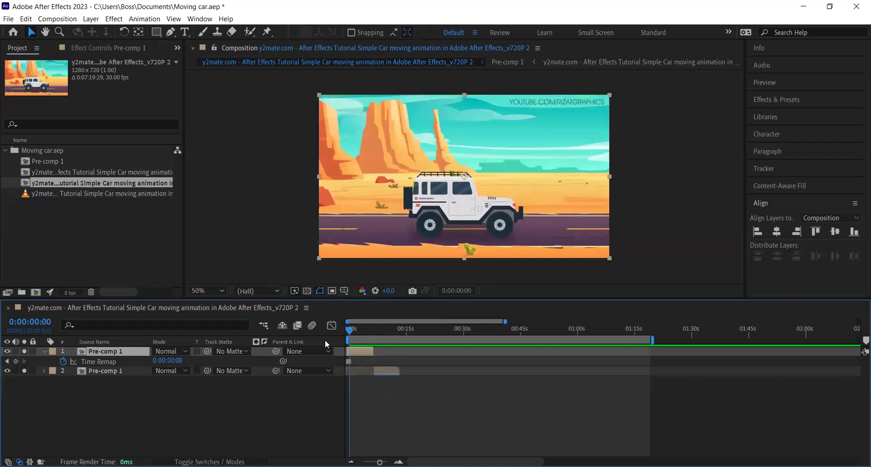
pyautogui.press('space')
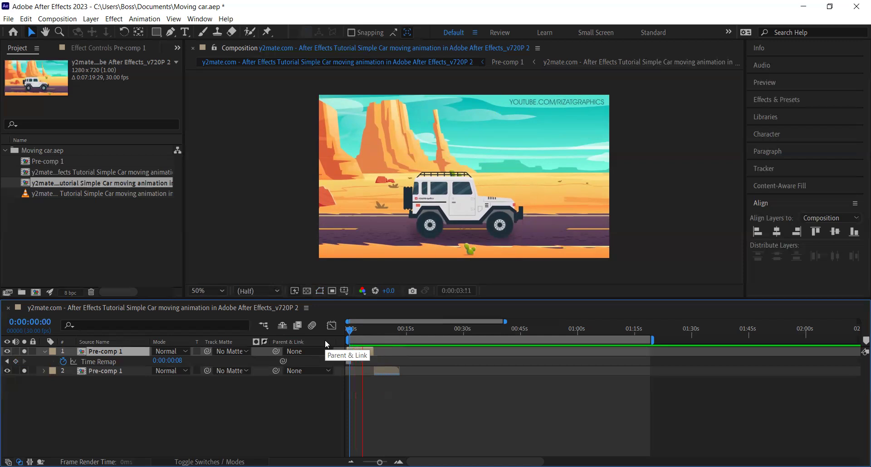
pyautogui.press('space')
# - Shift the first Time Remap keyframe slightly earlier and set Time Remap to 0:00:01:22 at 0:00:03:17
pyautogui.moveTo(349, 361)
pyautogui.mouseDown()
pyautogui.moveTo(364, 361)
pyautogui.moveTo(344, 361)
pyautogui.mouseUp()
pyautogui.moveTo(366, 330); pyautogui.dragTo(361, 336)
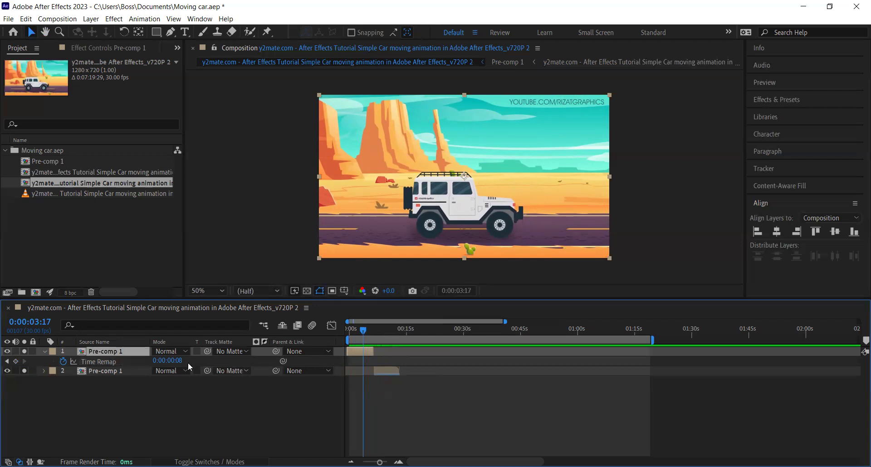
pyautogui.moveTo(172, 365); pyautogui.dragTo(193, 364)
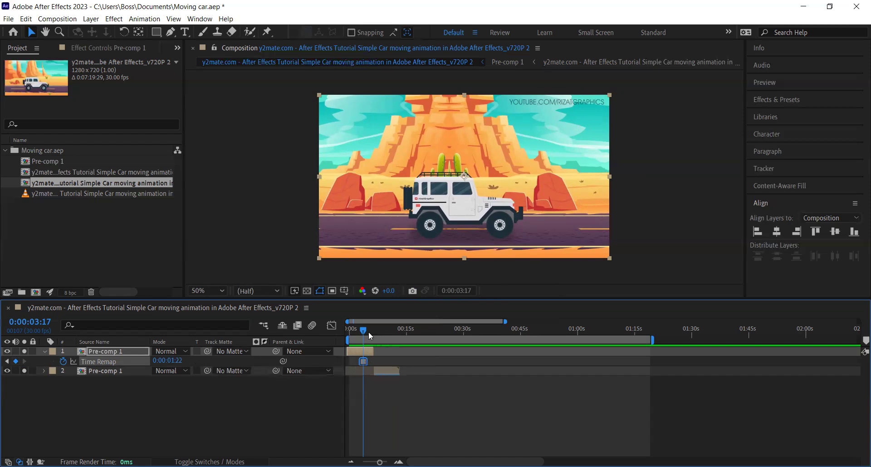
# - Play the composition from the start to check the frame change at the new Time Remap keyframe
pyautogui.moveTo(363, 330); pyautogui.dragTo(334, 333)
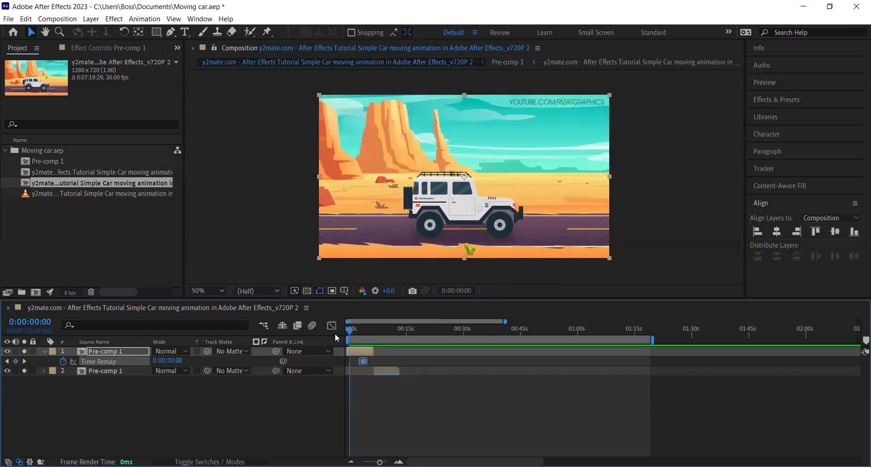
pyautogui.press('space')
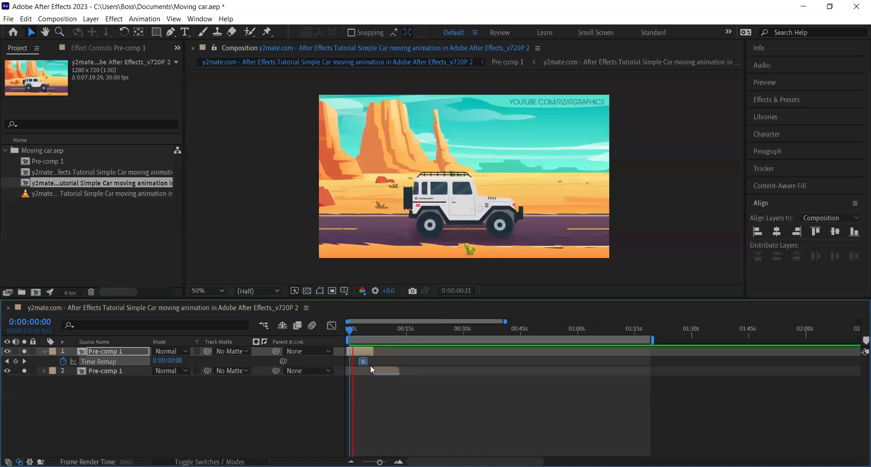
pyautogui.moveTo(364, 363)
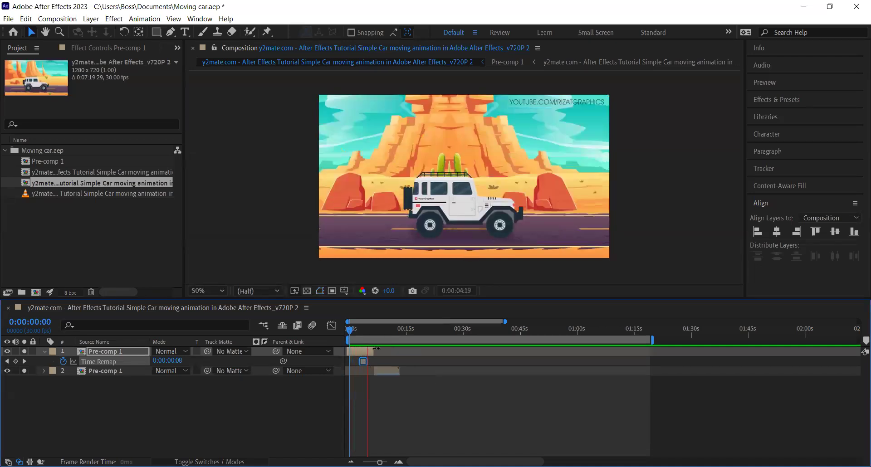
pyautogui.press('space')
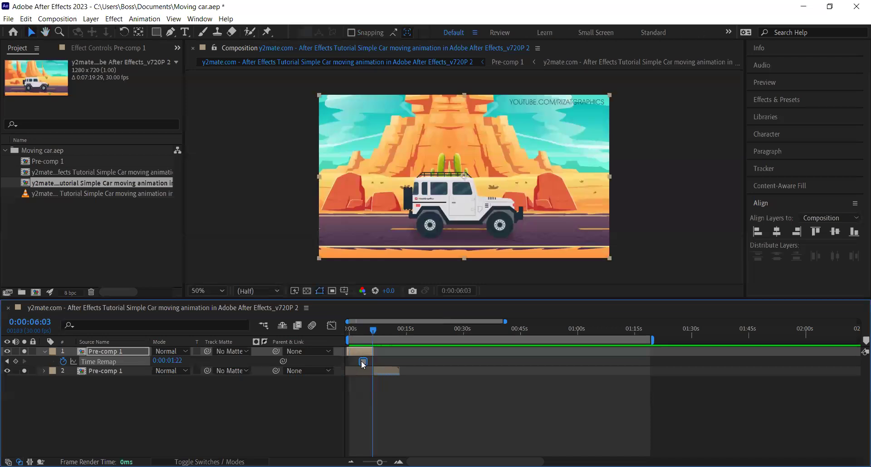
# - Move the 0:00:01:22 Time Remap keyframe to the start of the upper clip and preview it
pyautogui.moveTo(362, 362)
pyautogui.mouseDown()
pyautogui.moveTo(338, 362)
pyautogui.moveTo(348, 366)
pyautogui.mouseUp()
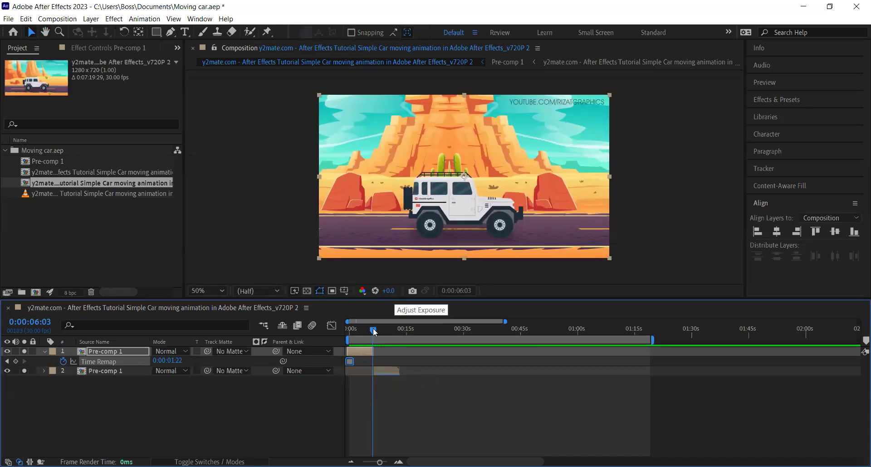
pyautogui.moveTo(373, 331); pyautogui.dragTo(340, 345)
pyautogui.press('space')
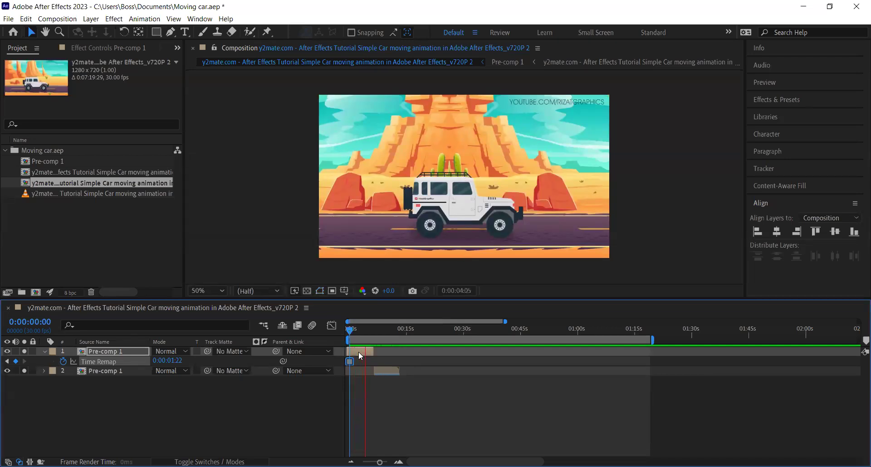
# - Move the 0:00:01:22 Time Remap keyframe close to the upper clip's end and preview through into the reversed clip
pyautogui.moveTo(349, 362); pyautogui.dragTo(371, 361)
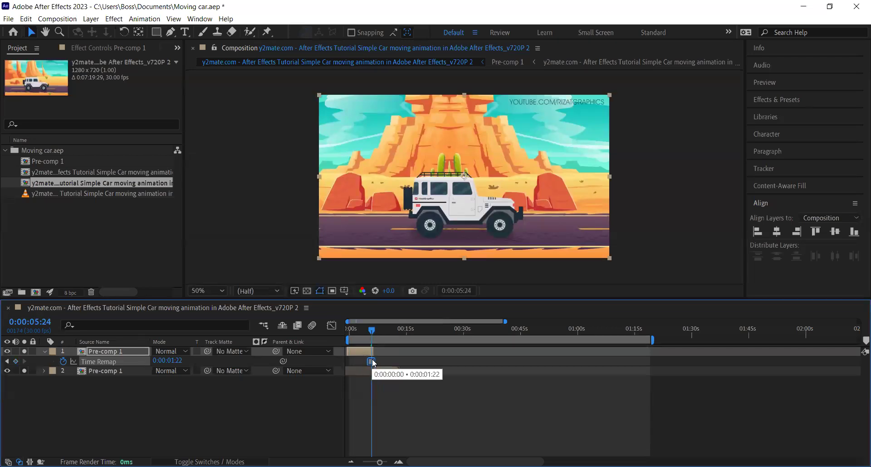
pyautogui.moveTo(358, 332); pyautogui.dragTo(348, 335)
pyautogui.press('space')
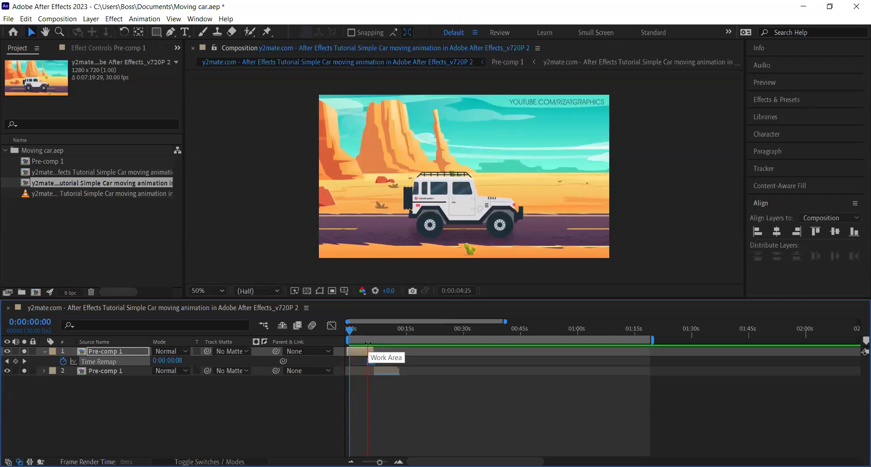
pyautogui.press('space')
pyautogui.press('space')
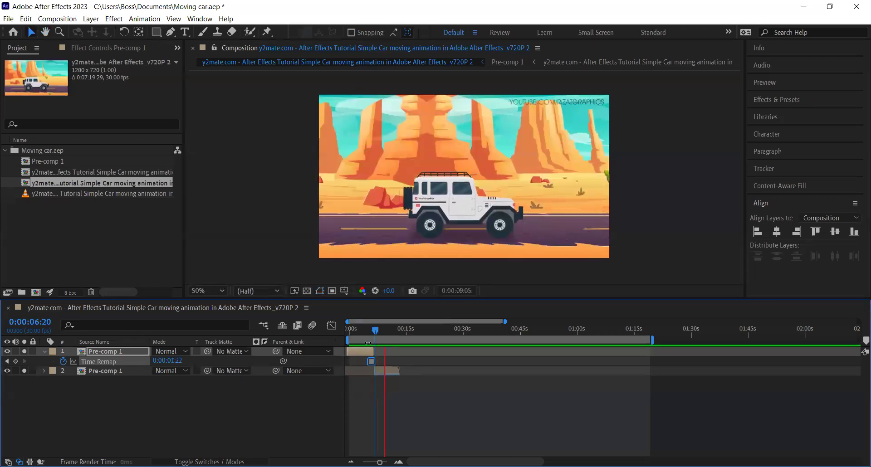
pyautogui.press('space')
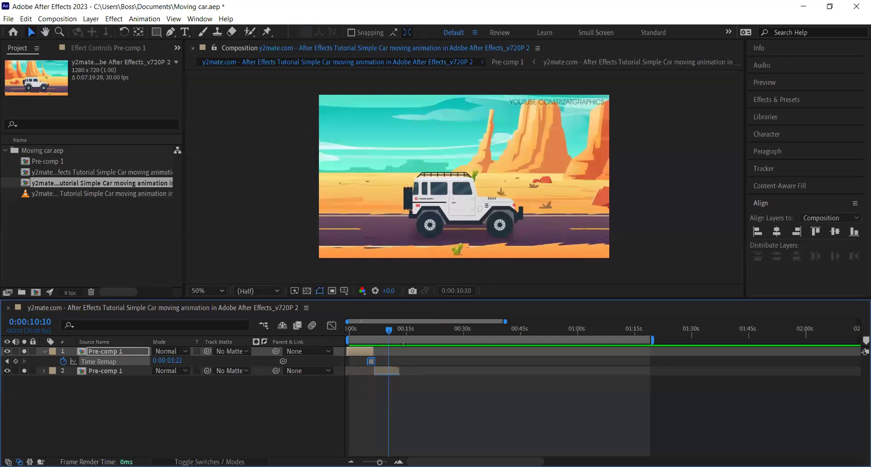
# - Return to the composition start, delete the selected Time Remap keyframe and apply Freeze On Last Frame to the upper Pre-comp 1 layer
pyautogui.moveTo(388, 332); pyautogui.dragTo(349, 339)
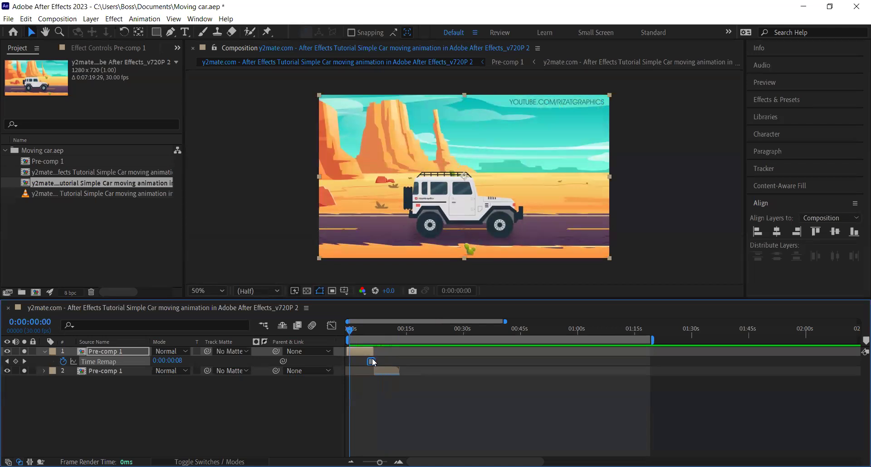
pyautogui.moveTo(373, 358)
pyautogui.press('Delete')
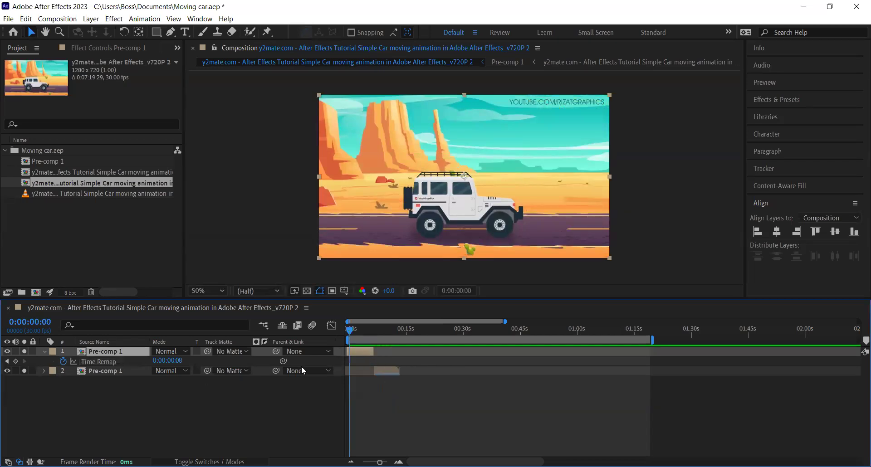
pyautogui.rightClick(361, 349)
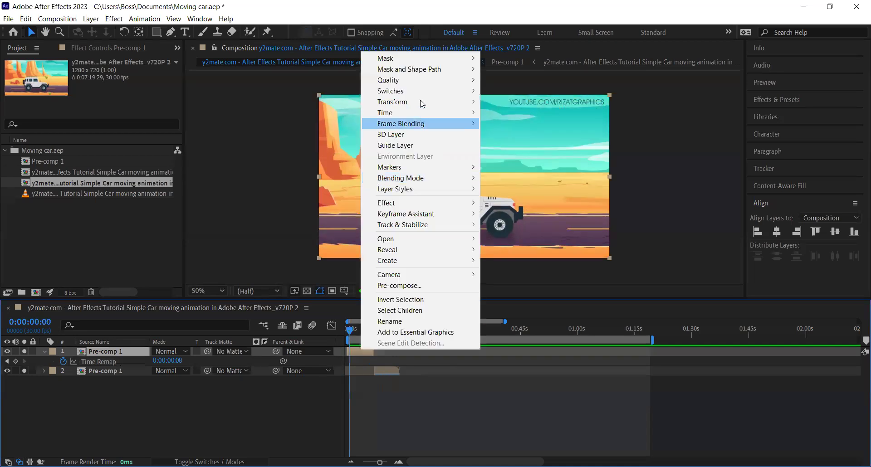
pyautogui.moveTo(419, 114)
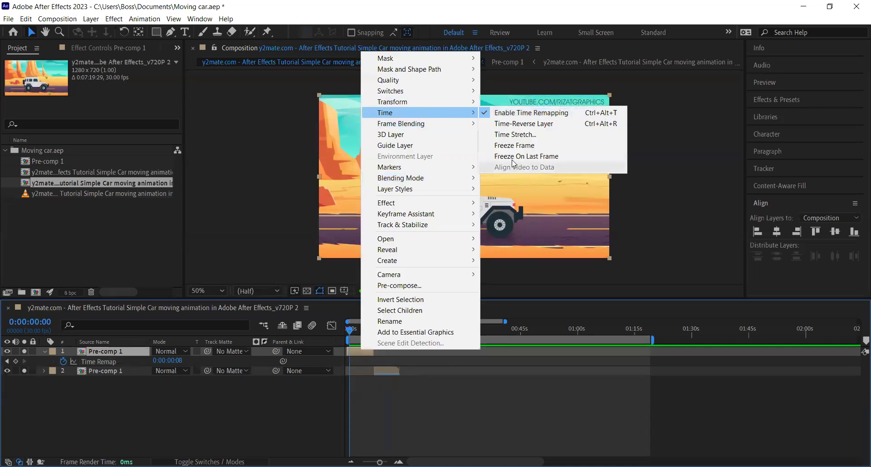
pyautogui.click(538, 158)
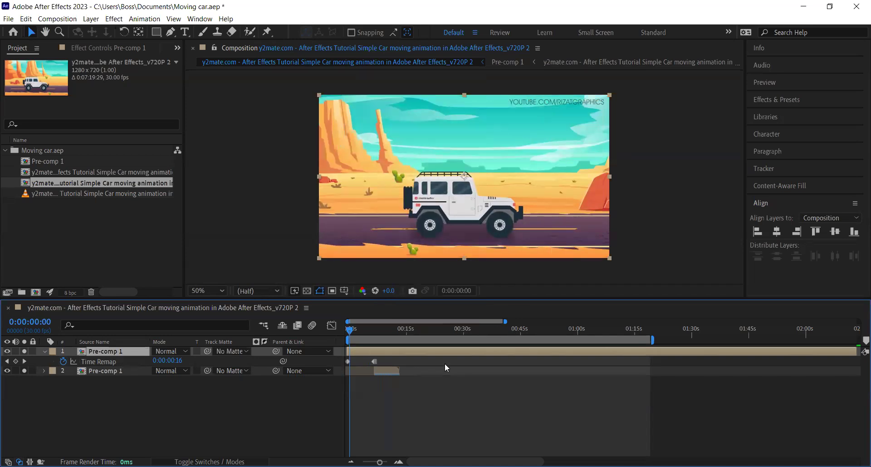
# - Select the end Time Remap keyframe and preview the upper clip through to its frozen last frame
pyautogui.click(374, 360)
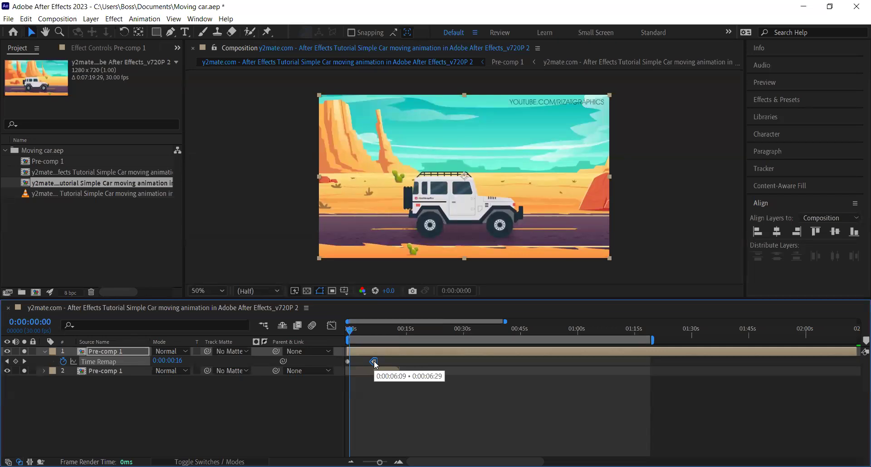
pyautogui.press('space')
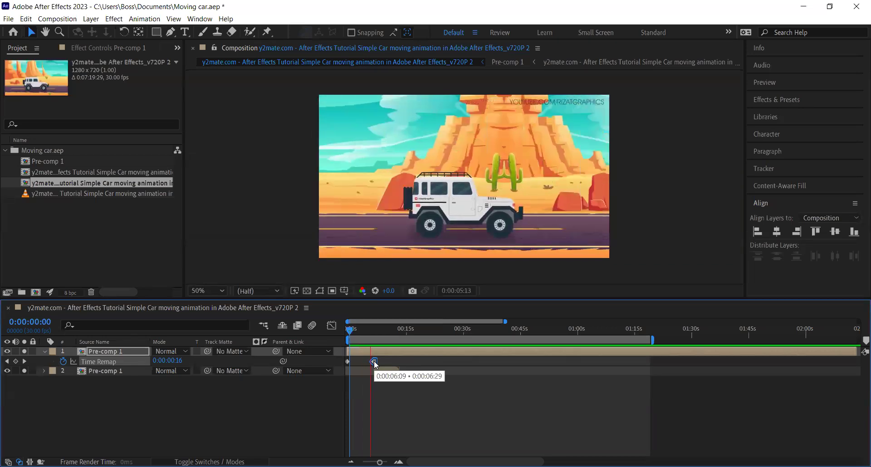
pyautogui.press('space')
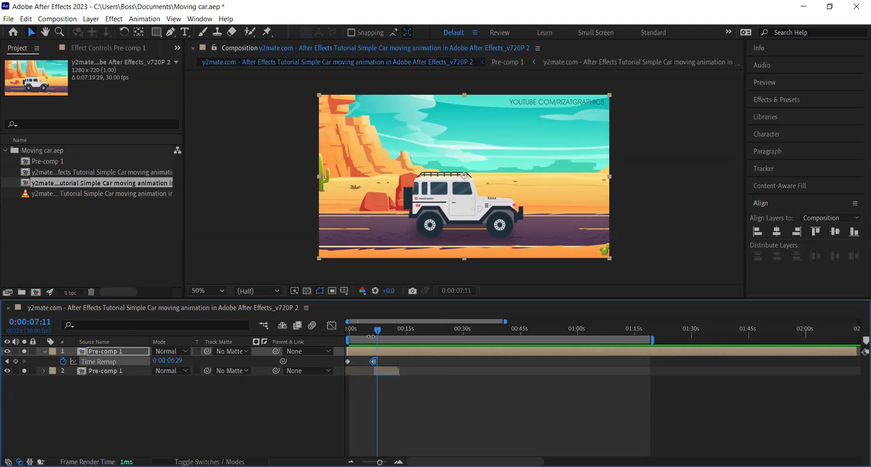
# - Preview the upper Pre-comp 1 clip from the composition start past its frozen last frame, and return to the start
pyautogui.moveTo(356, 333); pyautogui.dragTo(342, 337)
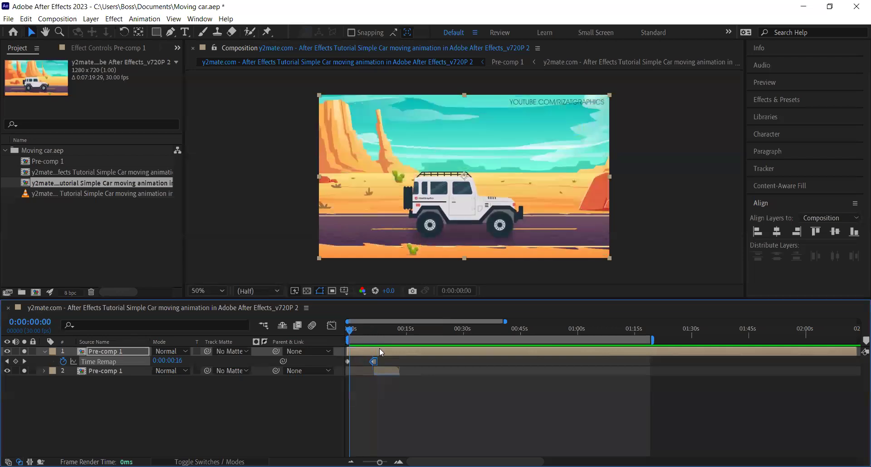
pyautogui.press('space')
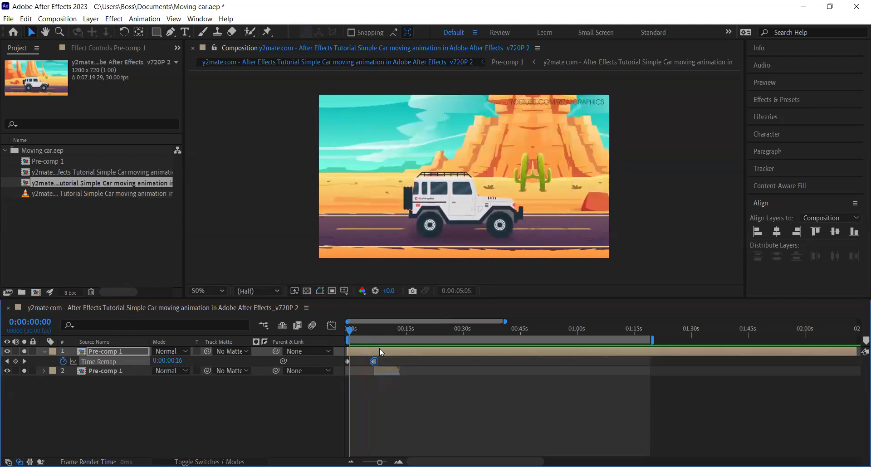
pyautogui.press('space')
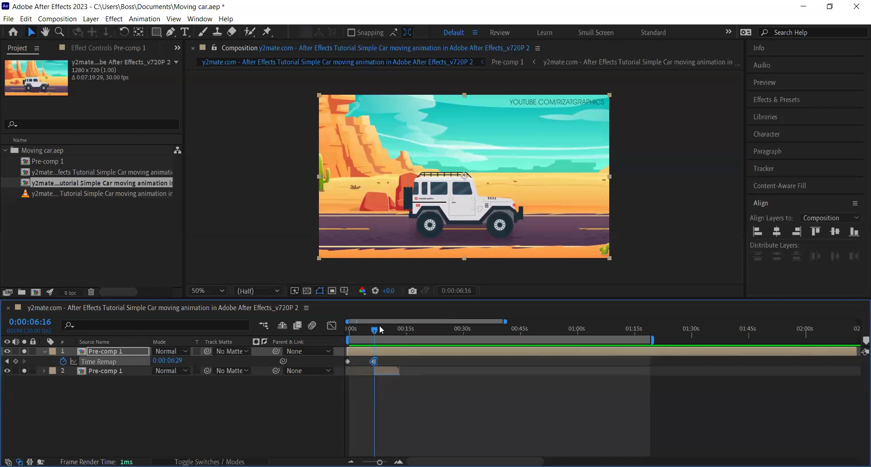
pyautogui.moveTo(376, 329); pyautogui.dragTo(345, 333)
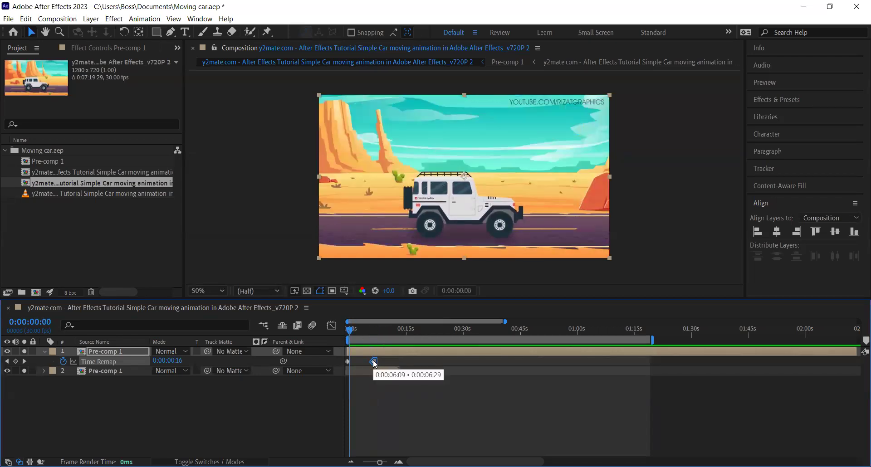
# - Move the upper clip's end Time Remap keyframe earlier to about 3 seconds and preview the faster playback up to the freeze
pyautogui.moveTo(372, 361); pyautogui.dragTo(372, 360)
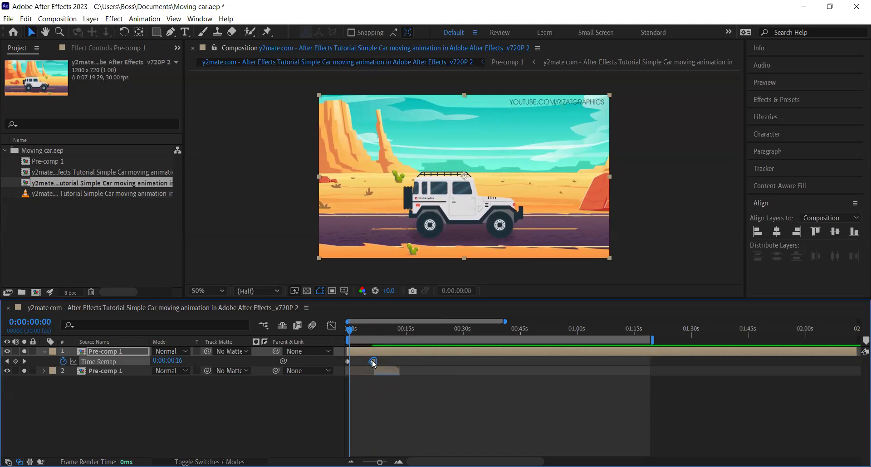
pyautogui.moveTo(373, 363); pyautogui.dragTo(364, 364)
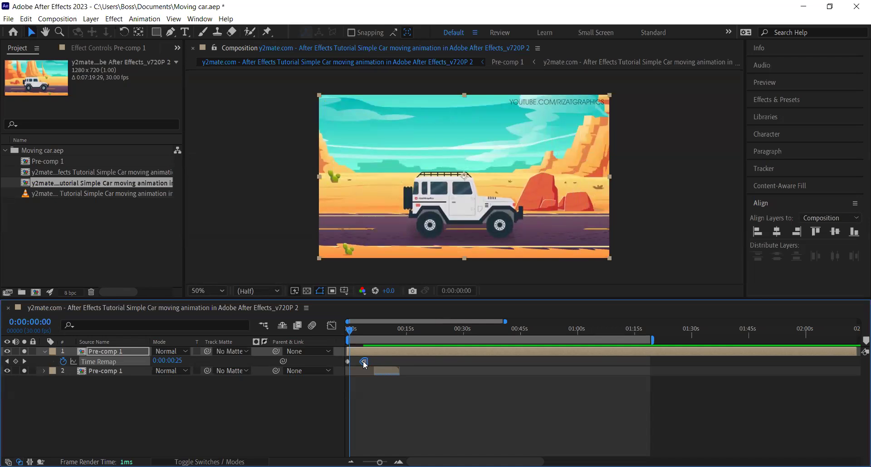
pyautogui.moveTo(364, 364); pyautogui.dragTo(360, 363)
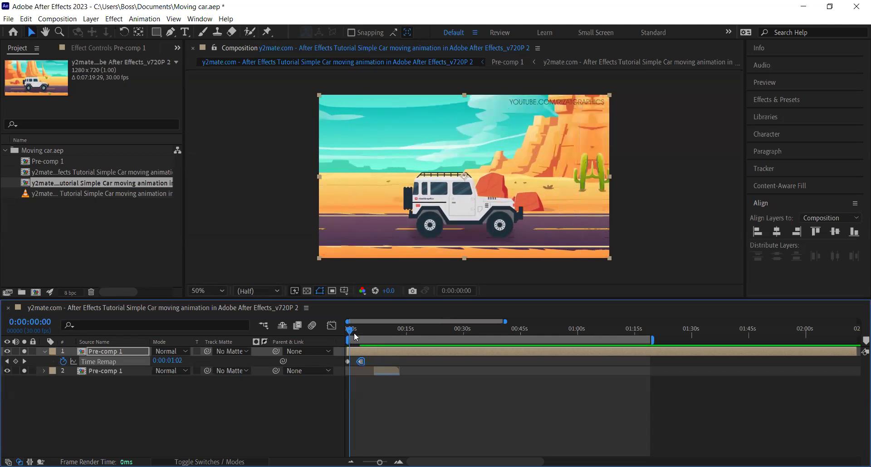
pyautogui.press('space')
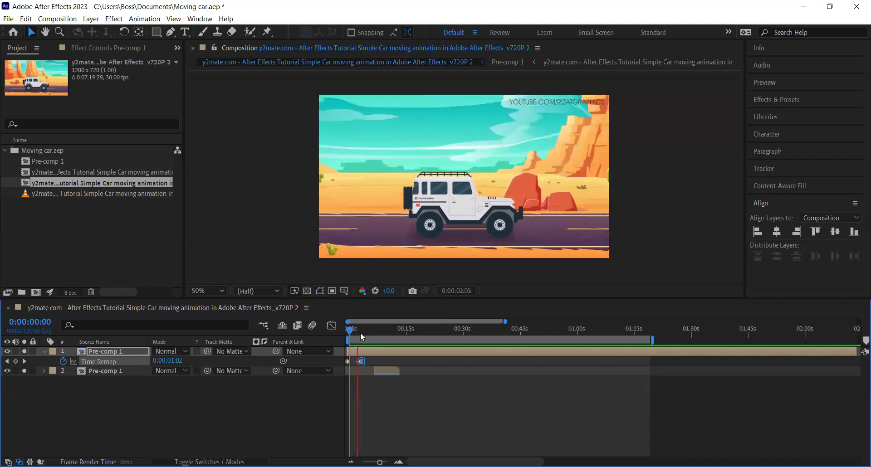
pyautogui.press('space')
pyautogui.moveTo(364, 331); pyautogui.dragTo(347, 336)
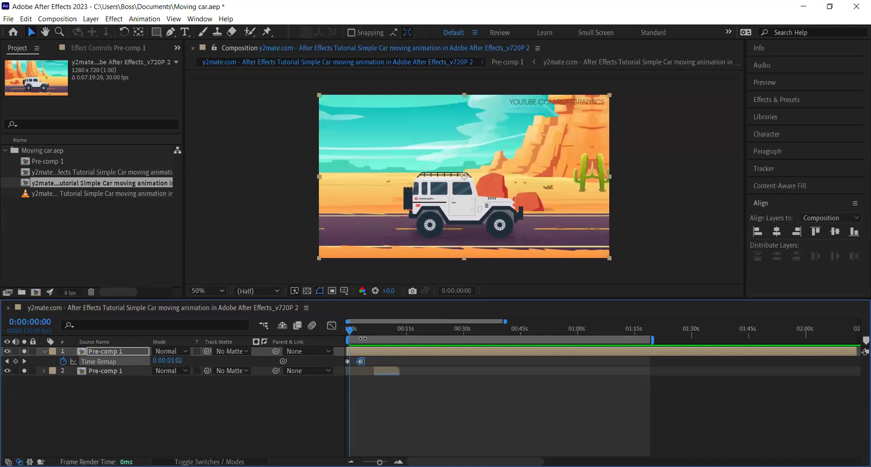
pyautogui.press('space')
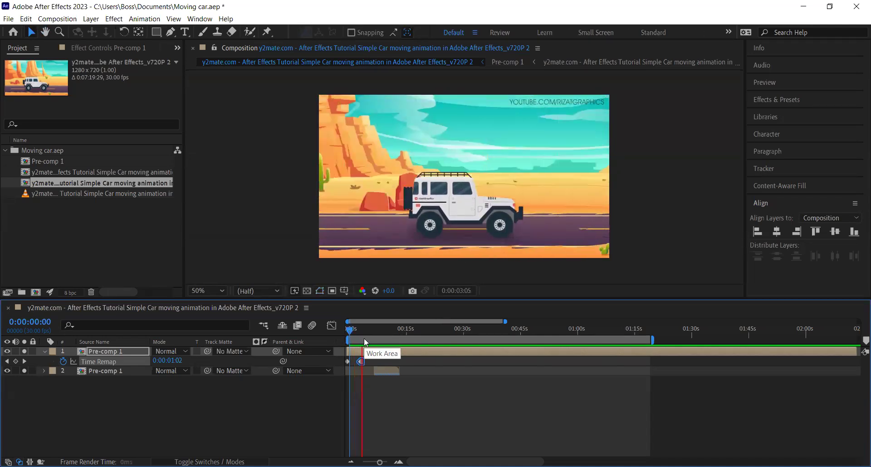
pyautogui.press('space')
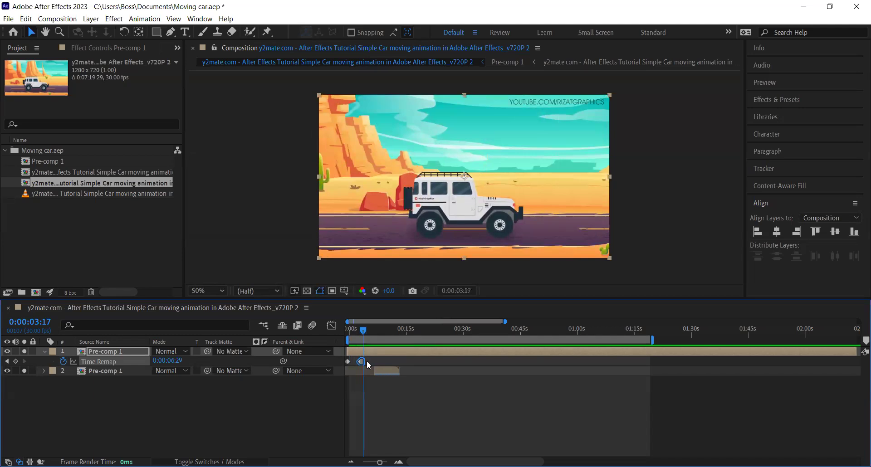
# - Move the upper clip's end Time Remap keyframe out to about 26 seconds and preview the slowed playback from the composition start
pyautogui.moveTo(363, 362)
pyautogui.moveTo(393, 363); pyautogui.dragTo(450, 361)
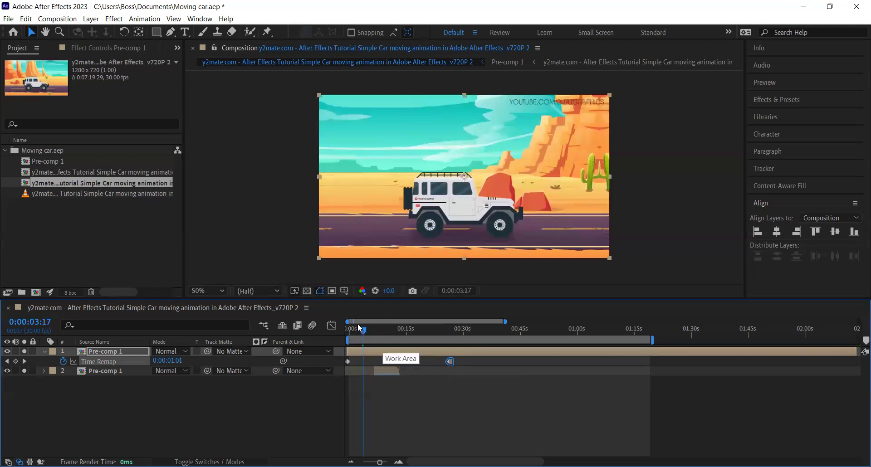
pyautogui.moveTo(362, 330); pyautogui.dragTo(316, 339)
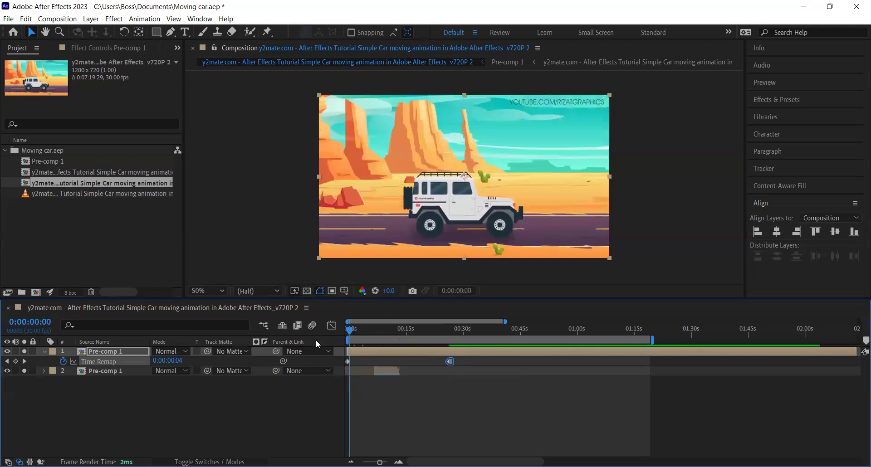
pyautogui.press('space')
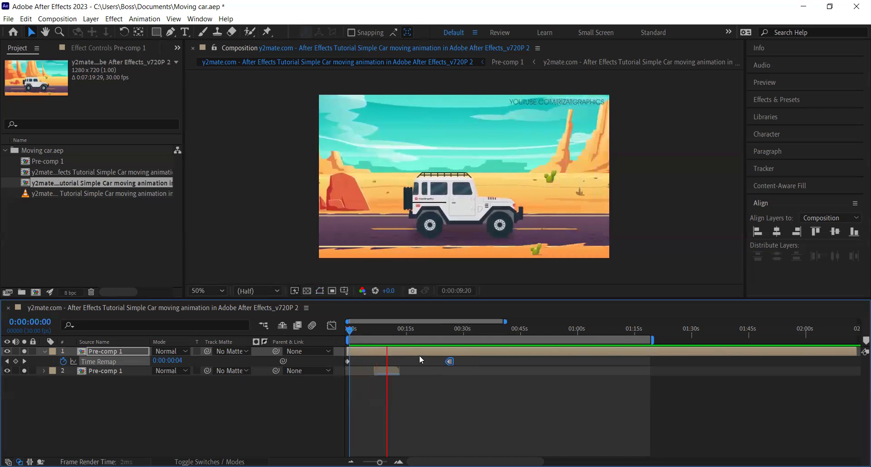
# - Stop the preview and delete the end Time Remap keyframe of the upper Pre-comp 1 layer
pyautogui.click(449, 362)
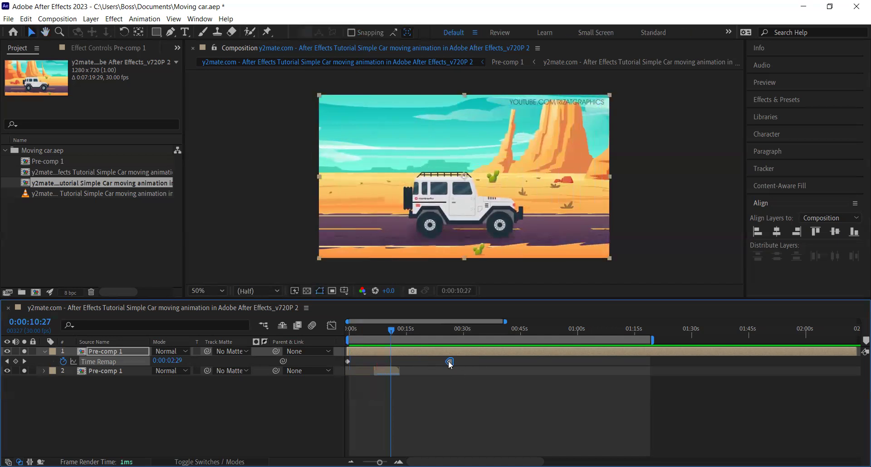
pyautogui.moveTo(426, 365); pyautogui.dragTo(392, 364)
pyautogui.press('Delete')
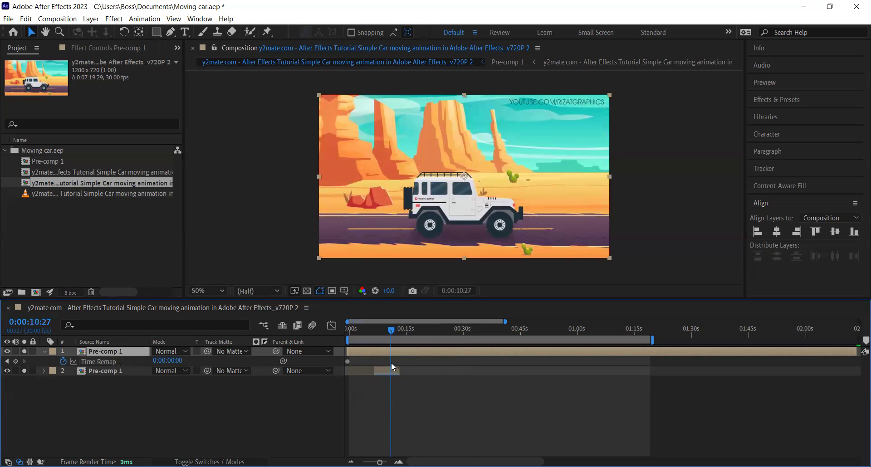
# - Undo the keyframe deletion and the keyframe moves made since Freeze On Last Frame was applied to the upper layer
pyautogui.hotkey('ctrl', 'z')
pyautogui.hotkey('ctrl', 'z')
pyautogui.hotkey('ctrl', 'z')
pyautogui.hotkey('ctrl', 'z')
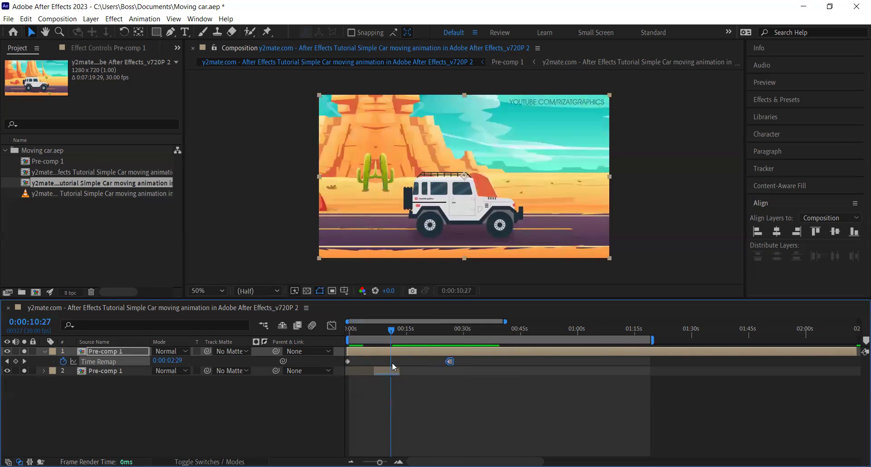
pyautogui.hotkey('ctrl', 'z')
pyautogui.hotkey('ctrl', 'z')
pyautogui.hotkey('ctrl', 'z')
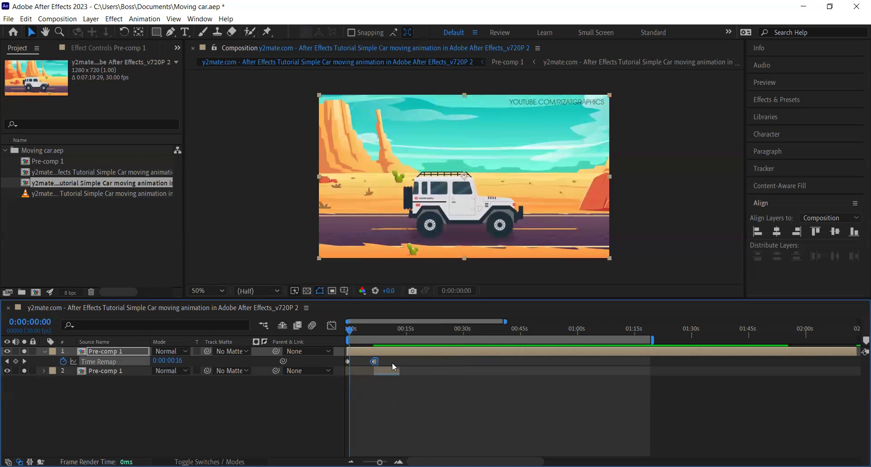
# - Undo the freeze commands and earlier time changes until the upper Pre-comp 1 clip has no Time Remap and its original length
pyautogui.hotkey('ctrl', 'z')
pyautogui.hotkey('ctrl', 'z')
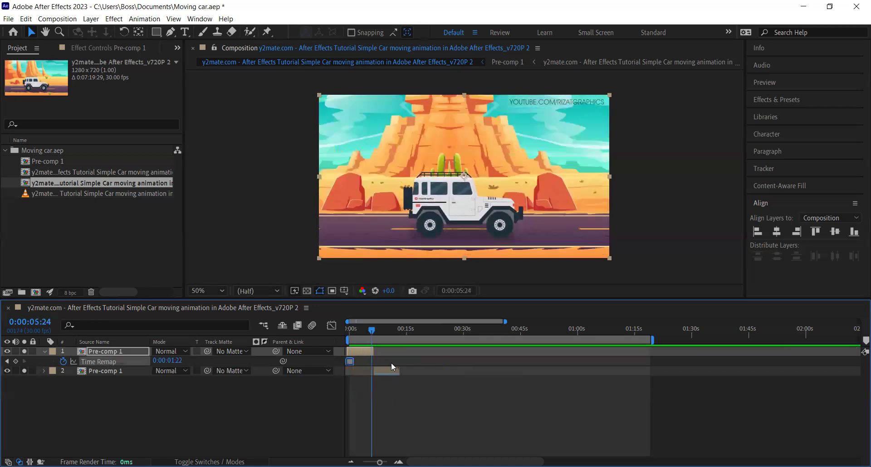
pyautogui.hotkey('ctrl', 'z')
pyautogui.hotkey('ctrl', 'z')
pyautogui.hotkey('ctrl', 'z')
pyautogui.hotkey('ctrl', 'z')
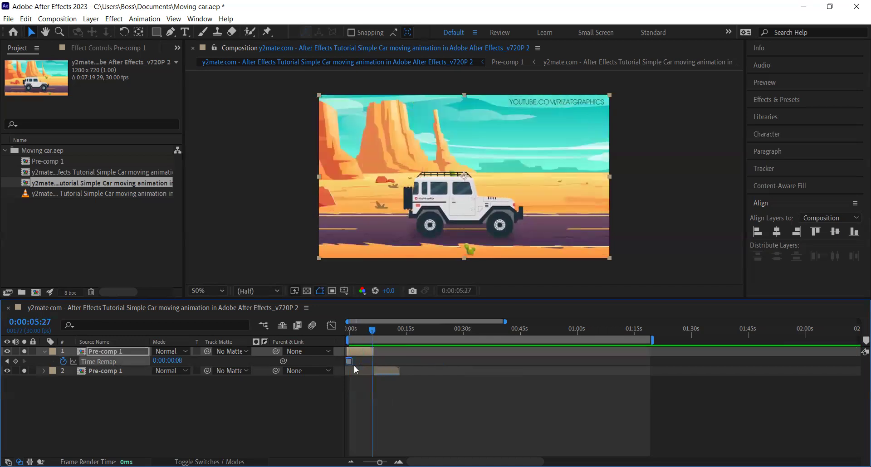
pyautogui.hotkey('ctrl', 'z')
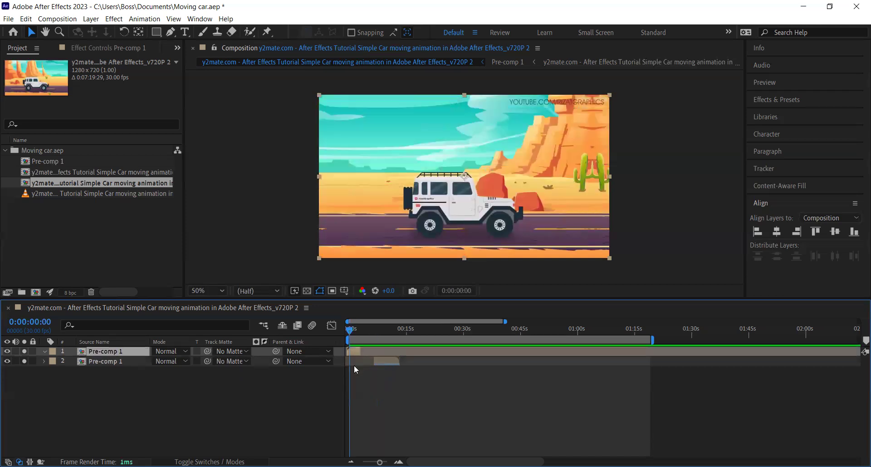
pyautogui.hotkey('ctrl', 'z')
# - Enable Time Remapping on the lower, reversed Pre-comp 1 layer
pyautogui.moveTo(374, 328); pyautogui.dragTo(361, 348)
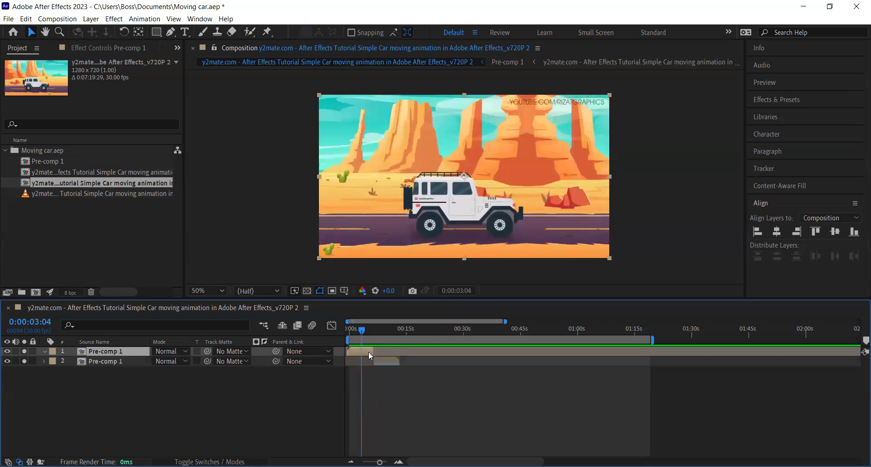
pyautogui.rightClick(385, 363)
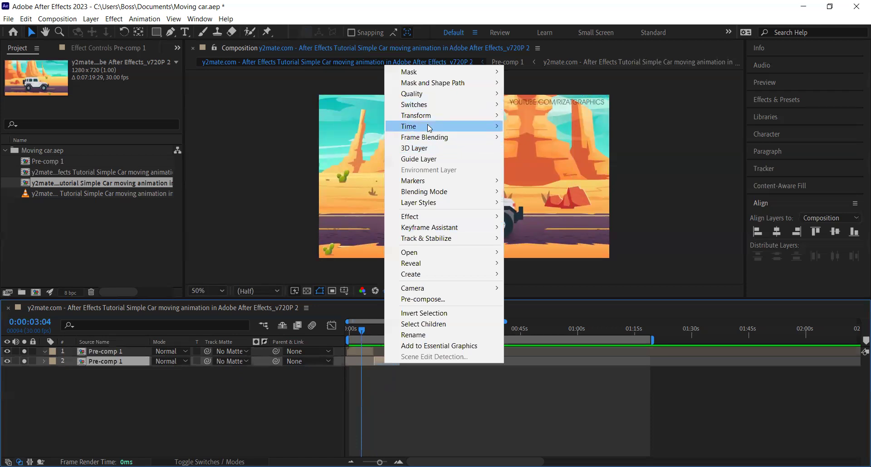
pyautogui.moveTo(429, 127)
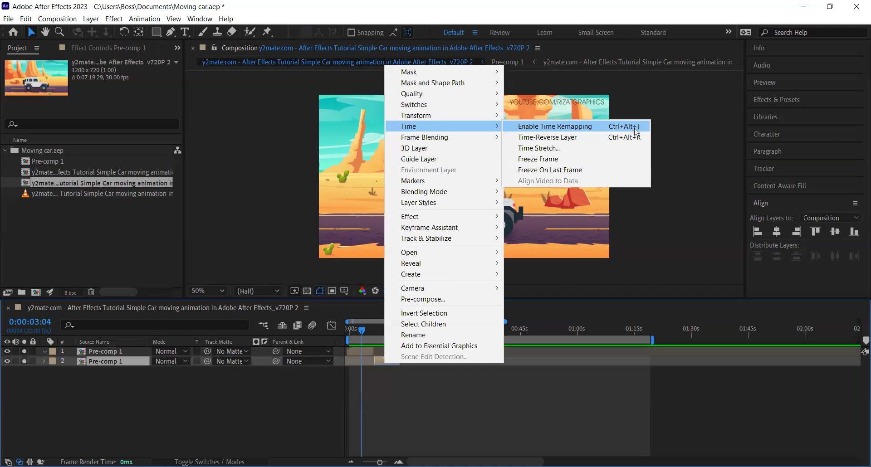
pyautogui.click(560, 128)
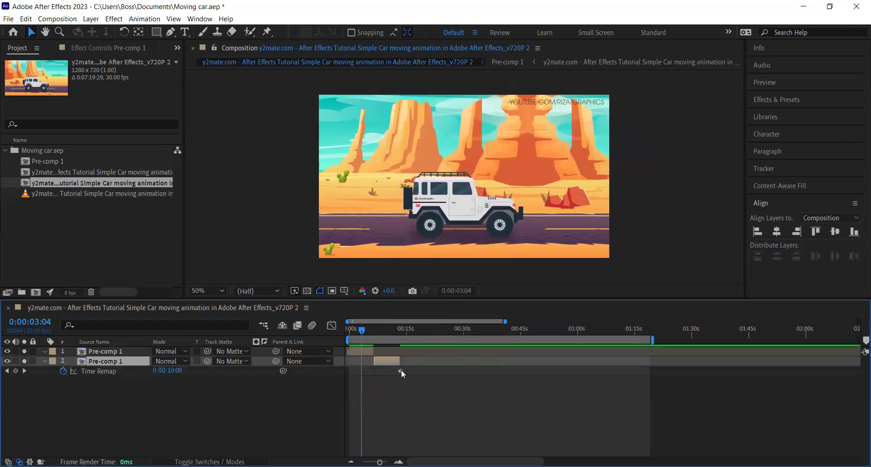
# - Preview the composition from its start through the end of the time-remapped lower clip
pyautogui.moveTo(475, 462)
pyautogui.mouseDown()
pyautogui.moveTo(535, 462)
pyautogui.moveTo(475, 461)
pyautogui.mouseUp()
pyautogui.moveTo(360, 327); pyautogui.dragTo(343, 336)
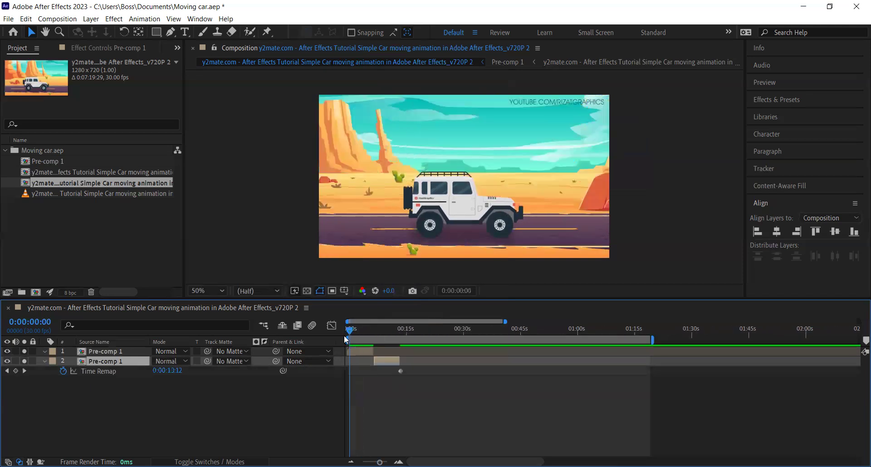
pyautogui.press('space')
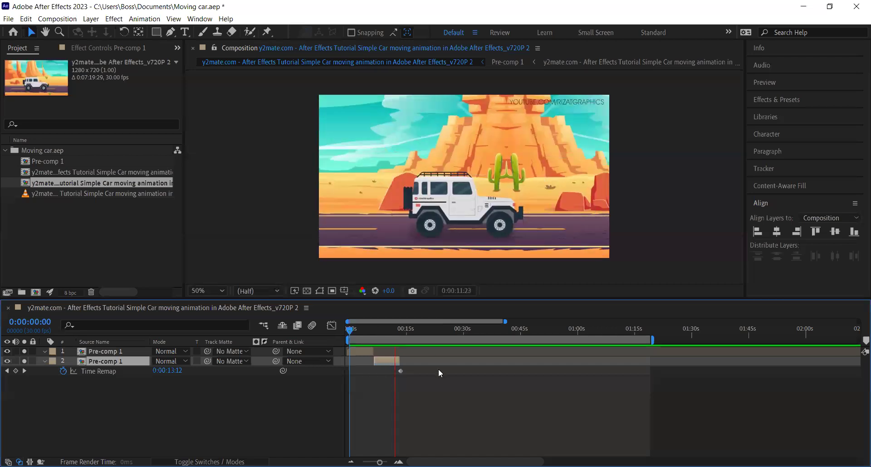
pyautogui.press('space')
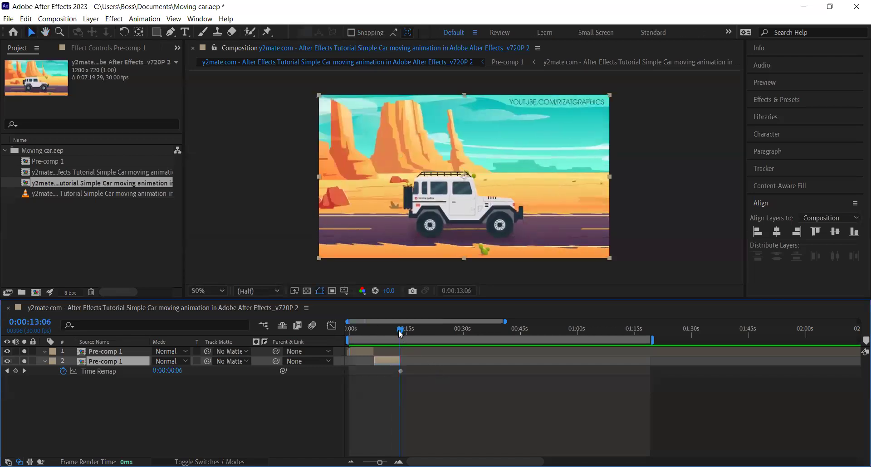
# - Move the lower layer's Time Remap keyframe to 0:00:03:17, then back near the clip's end, previewing from the composition start
pyautogui.moveTo(400, 333); pyautogui.dragTo(320, 338)
pyautogui.moveTo(399, 371); pyautogui.dragTo(361, 377)
pyautogui.press('space')
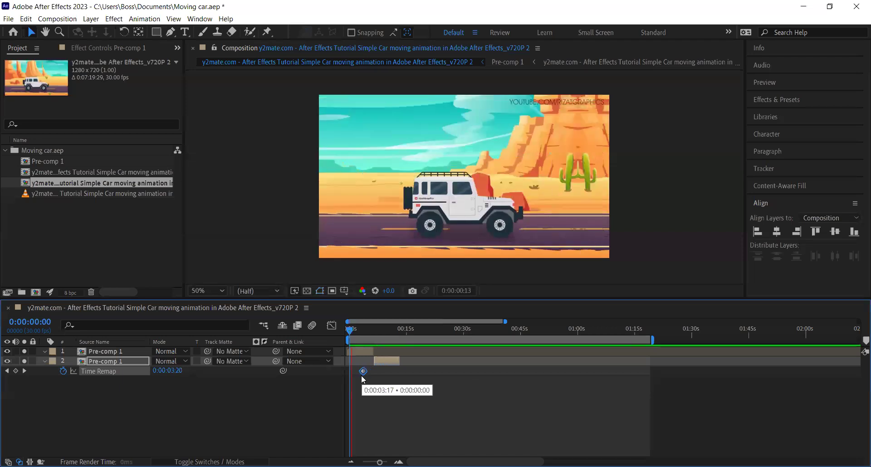
pyautogui.moveTo(368, 371)
pyautogui.mouseDown()
pyautogui.moveTo(396, 372)
pyautogui.moveTo(380, 362)
pyautogui.mouseUp()
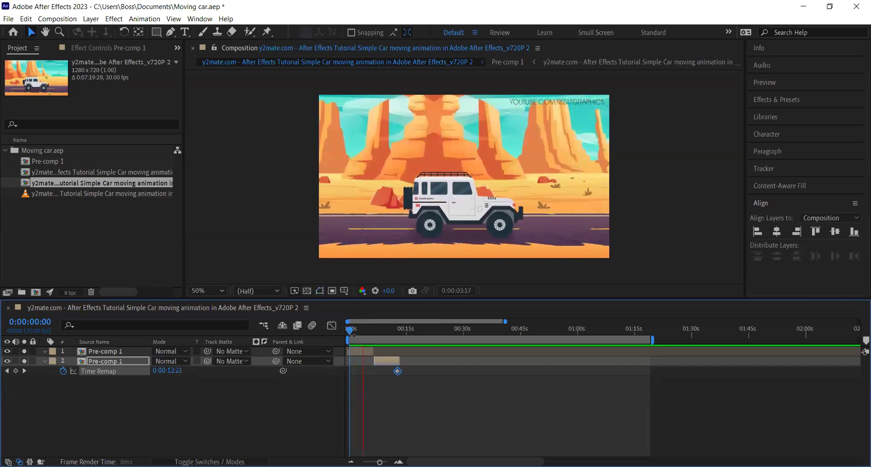
pyautogui.press('space')
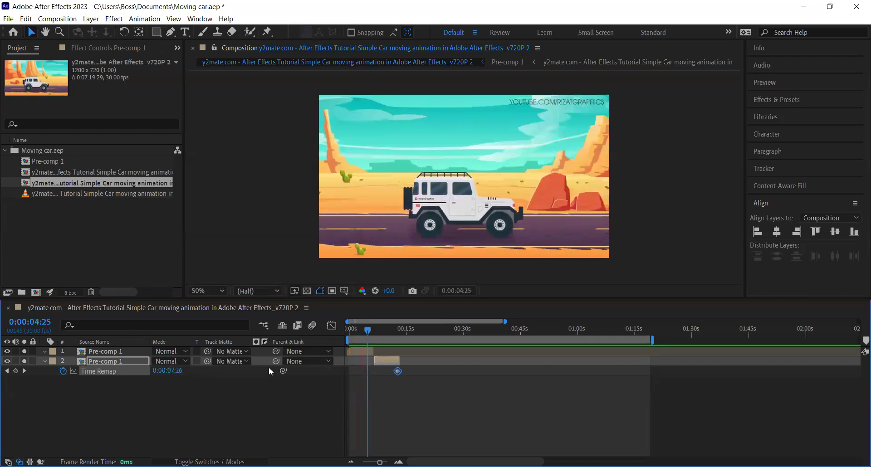
# - Set the lower layer's Time Remap value to 0:00:15:28 at the composition start and preview the result
pyautogui.moveTo(368, 334); pyautogui.dragTo(347, 349)
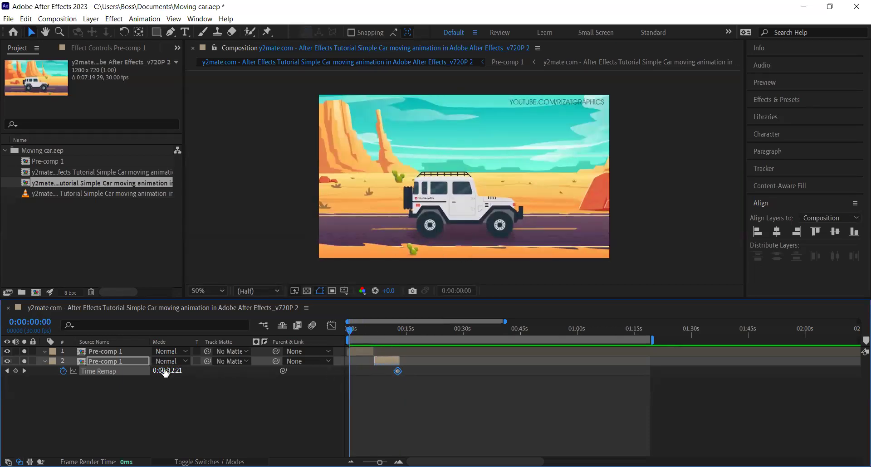
pyautogui.moveTo(180, 370); pyautogui.dragTo(229, 372)
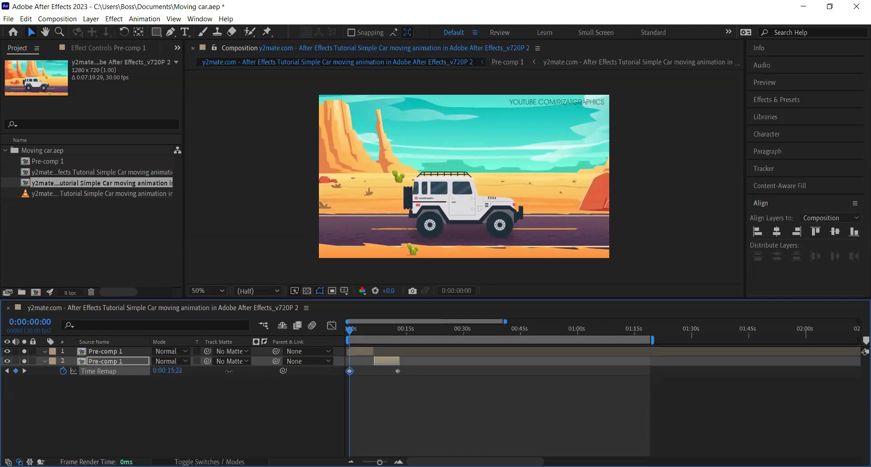
pyautogui.press('space')
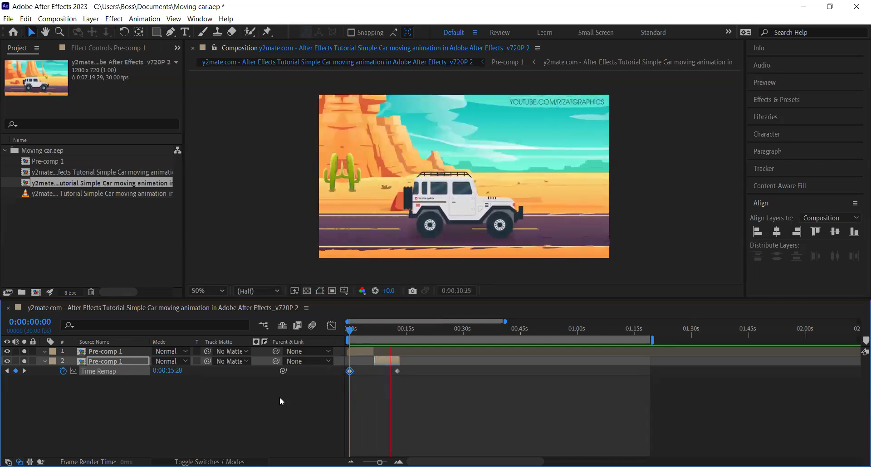
# - Move the lower layer's second Time Remap keyframe back to about the start of its clip and preview from the composition start
pyautogui.click(398, 329)
pyautogui.moveTo(399, 328); pyautogui.dragTo(365, 375)
pyautogui.press('space')
pyautogui.press('space')
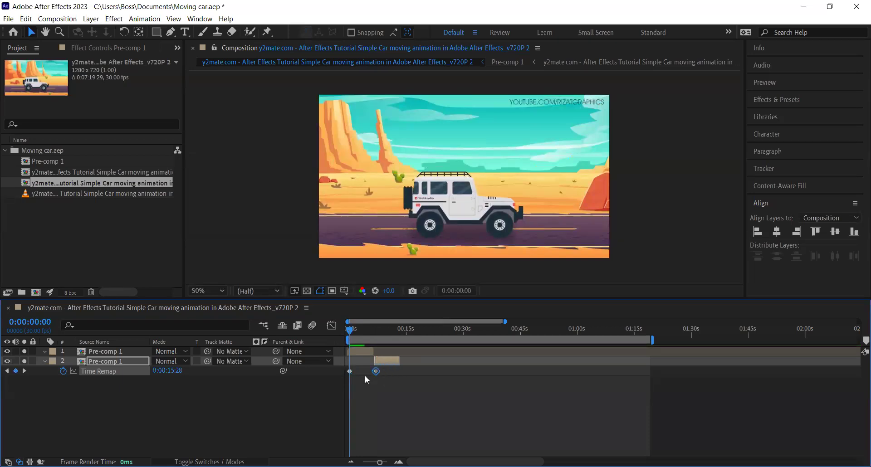
# - Move the lower layer's second Time Remap keyframe to about 0:00:03:26 and preview from the composition start
pyautogui.press('space')
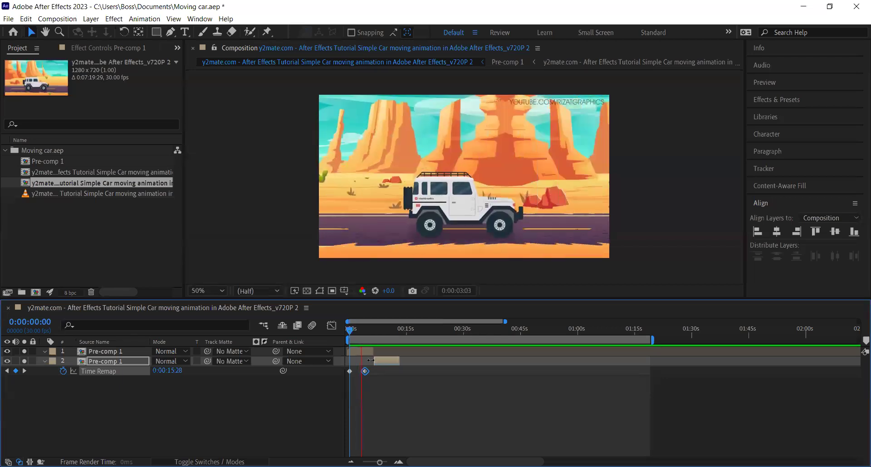
pyautogui.click(362, 330)
pyautogui.moveTo(359, 330); pyautogui.dragTo(362, 349)
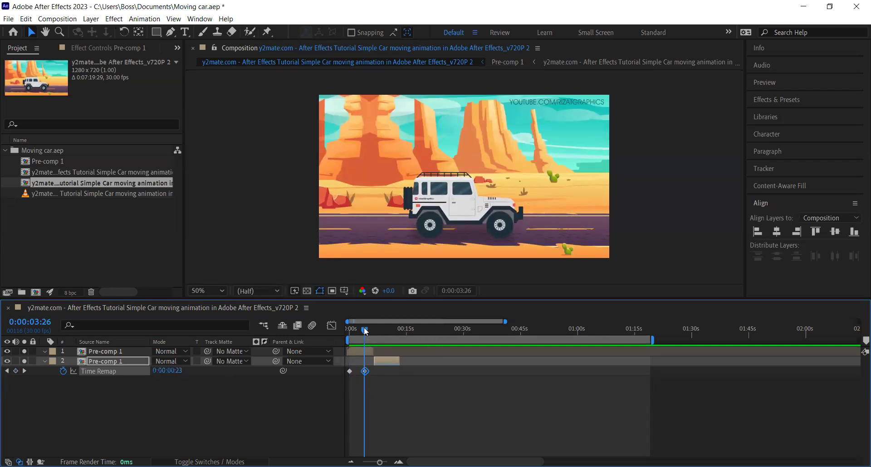
pyautogui.moveTo(364, 327); pyautogui.dragTo(342, 334)
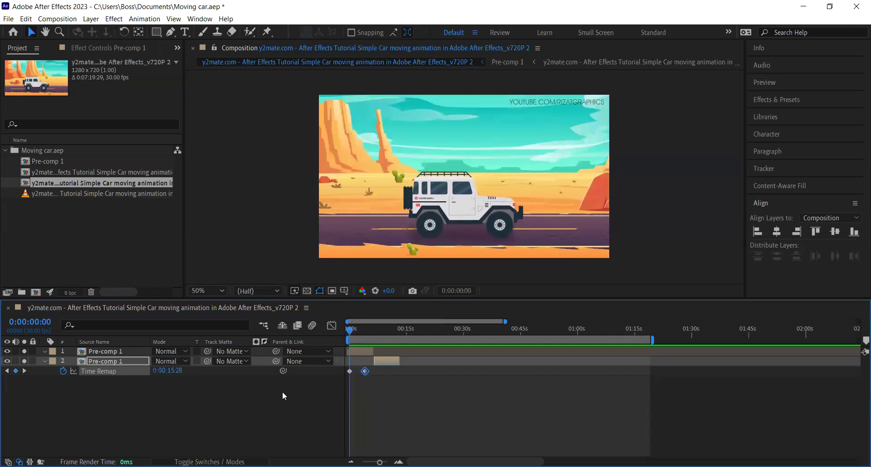
# - Set the lower layer's Time Remap value at the composition start to 0:00:06:15 and preview the result
pyautogui.moveTo(175, 371); pyautogui.dragTo(31, 379)
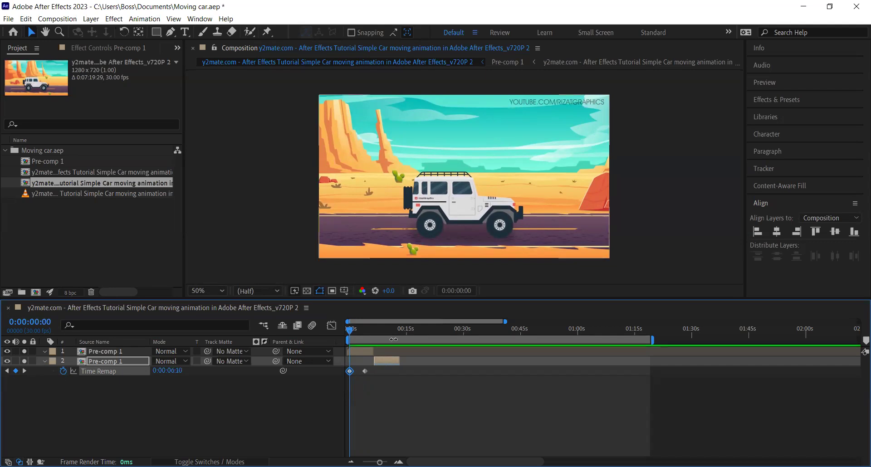
pyautogui.click(364, 371)
pyautogui.moveTo(171, 370); pyautogui.dragTo(213, 378)
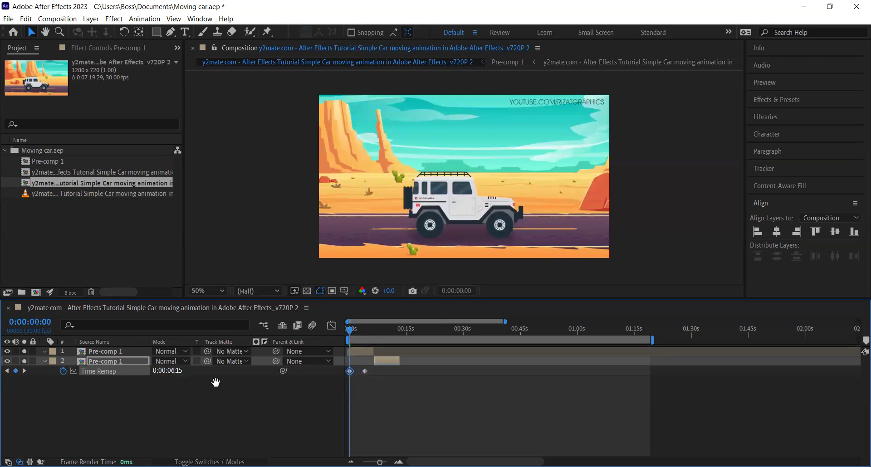
pyautogui.press('space')
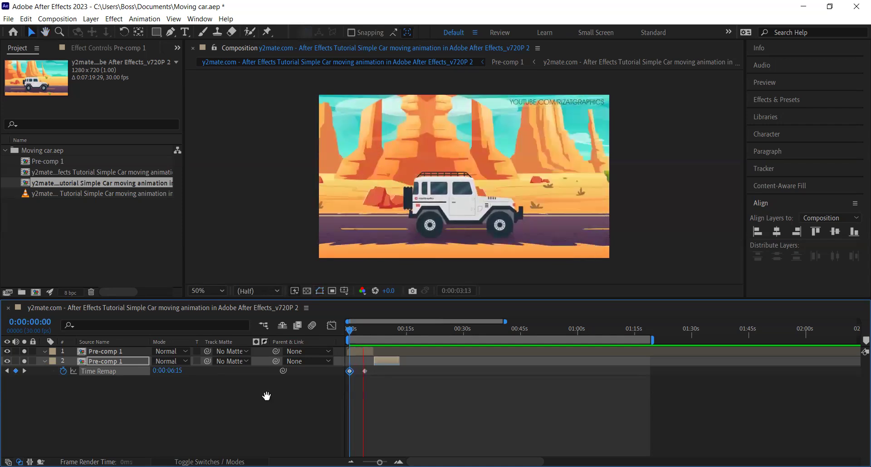
pyautogui.press('space')
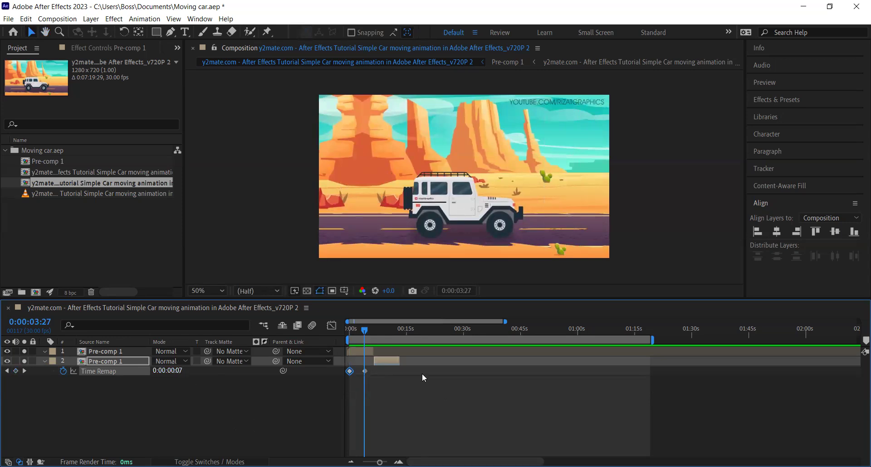
# - Place the playhead at 0:00:03:13 and move the lower layer's second Time Remap keyframe just past the start of its clip
pyautogui.moveTo(364, 327); pyautogui.dragTo(362, 345)
pyautogui.press('space')
pyautogui.moveTo(365, 372); pyautogui.dragTo(382, 371)
# - Add a Time Remap keyframe at 0:00:03:13 with the value 0:00:03:09 and preview from the composition start
pyautogui.click(15, 371)
pyautogui.click(180, 374)
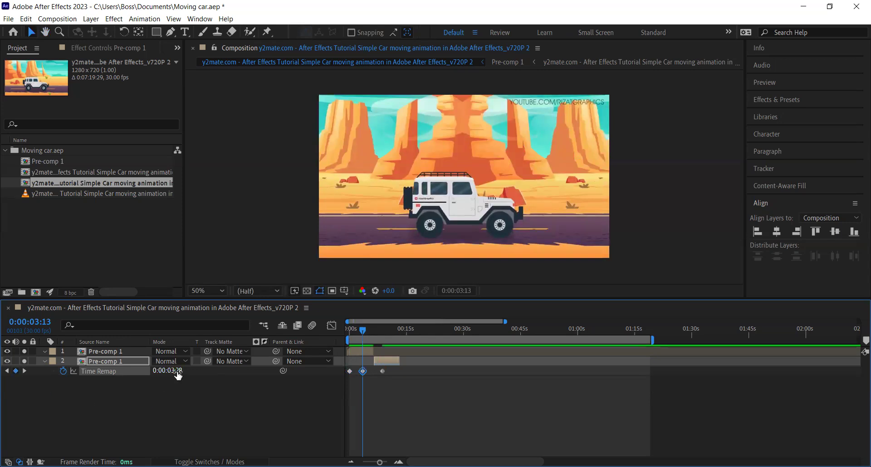
pyautogui.write('309')
pyautogui.press('Return')
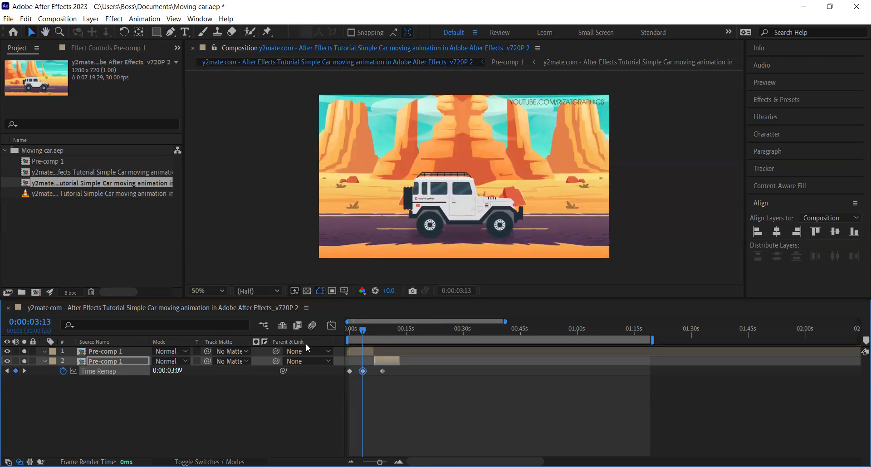
pyautogui.press('space')
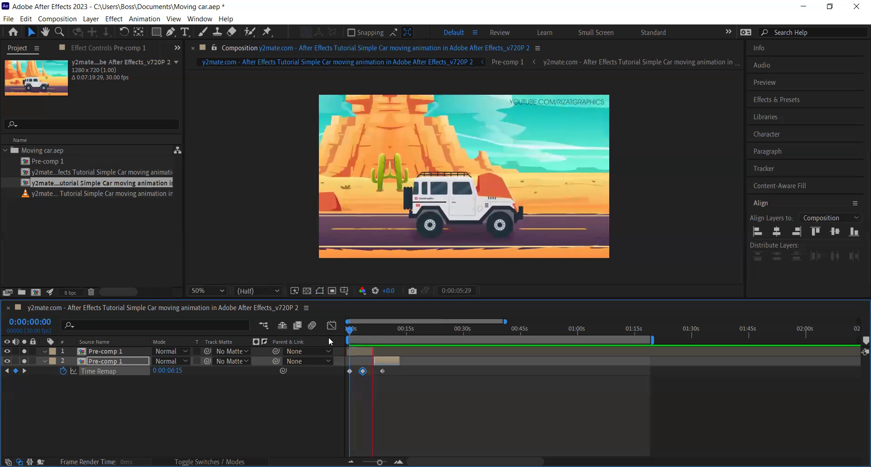
pyautogui.click(379, 329)
pyautogui.moveTo(379, 328); pyautogui.dragTo(330, 344)
# - Delete all of the lower layer's Time Remap keyframes and remove its Time Remap property
pyautogui.moveTo(408, 369); pyautogui.dragTo(341, 371)
pyautogui.press('Delete')
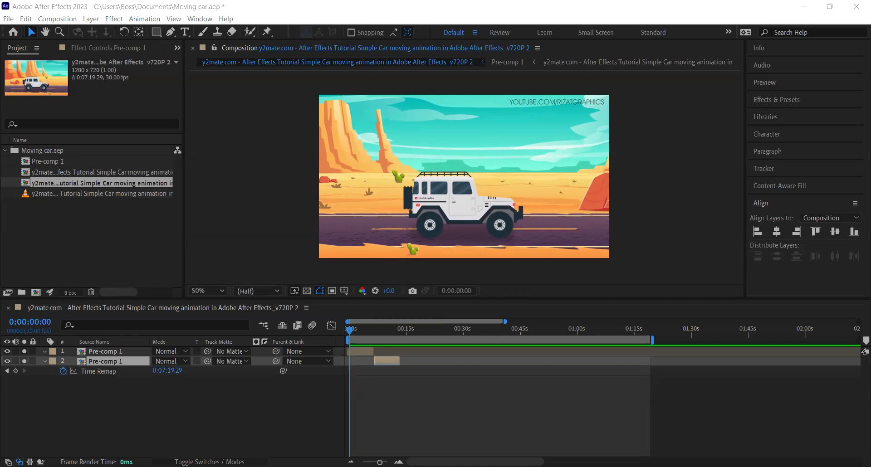
pyautogui.click(389, 375)
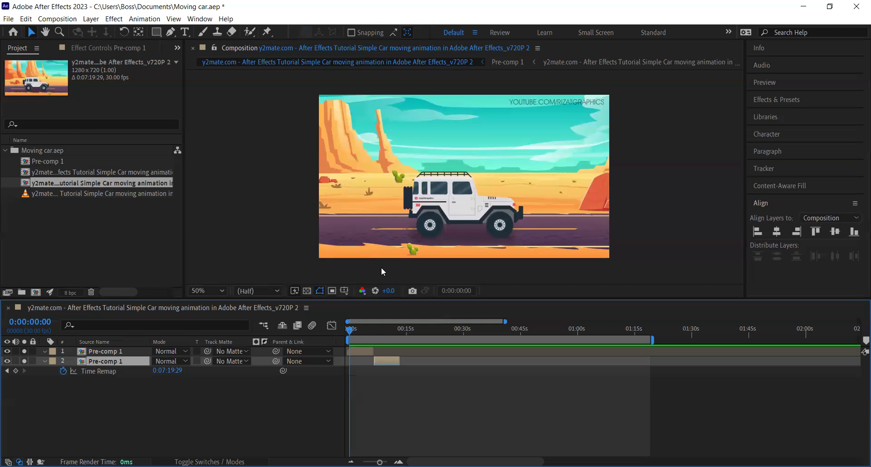
pyautogui.moveTo(211, 409); pyautogui.dragTo(191, 347)
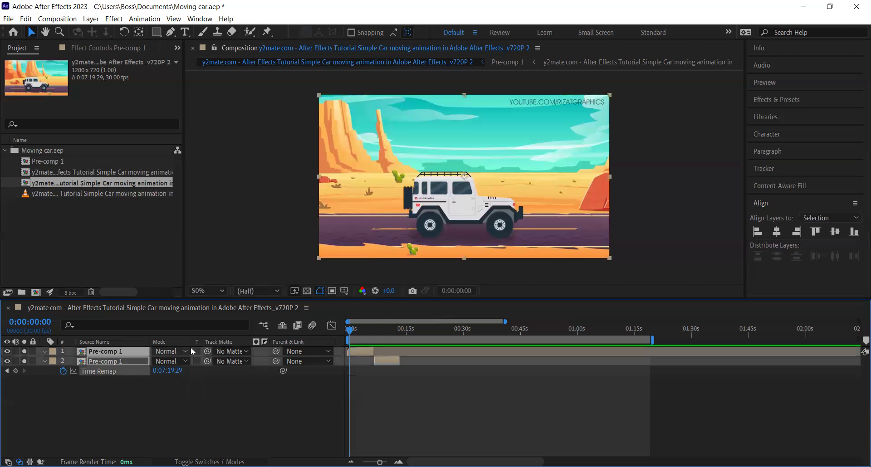
pyautogui.press('Delete')
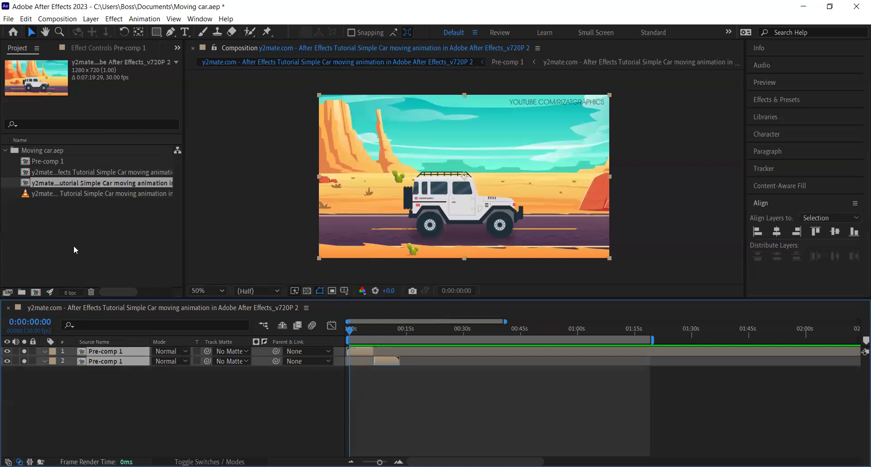
# - Delete every composition and footage item from the project, including the Moving car.aep folder
pyautogui.moveTo(73, 224); pyautogui.dragTo(72, 161)
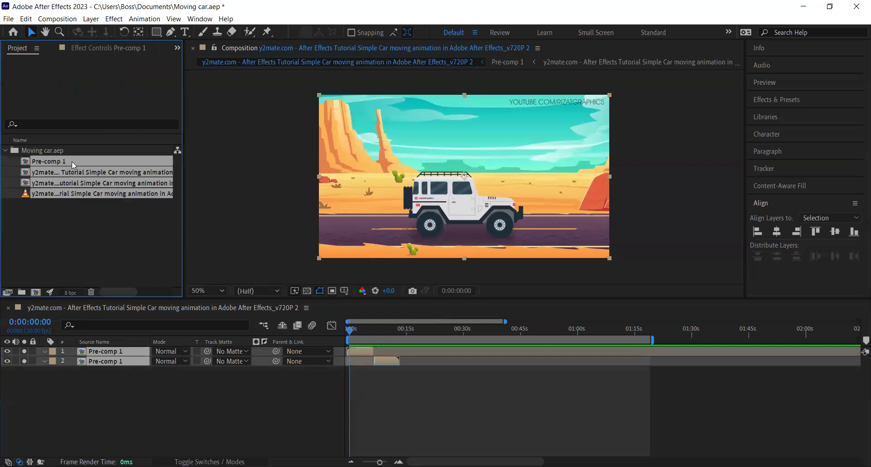
pyautogui.press('Delete')
pyautogui.click(486, 252)
pyautogui.moveTo(57, 185); pyautogui.dragTo(46, 146)
pyautogui.press('Delete')
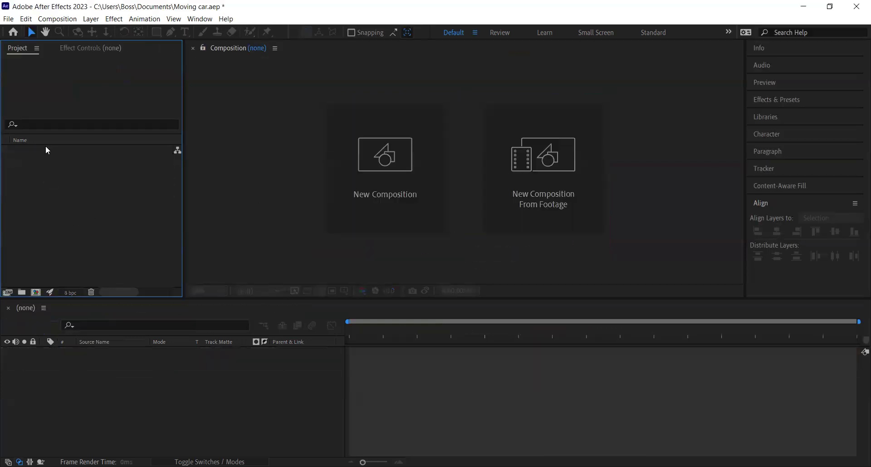
# - Import the Electric logo MP4 video from Documents and create a composition from it
pyautogui.doubleClick(120, 230)
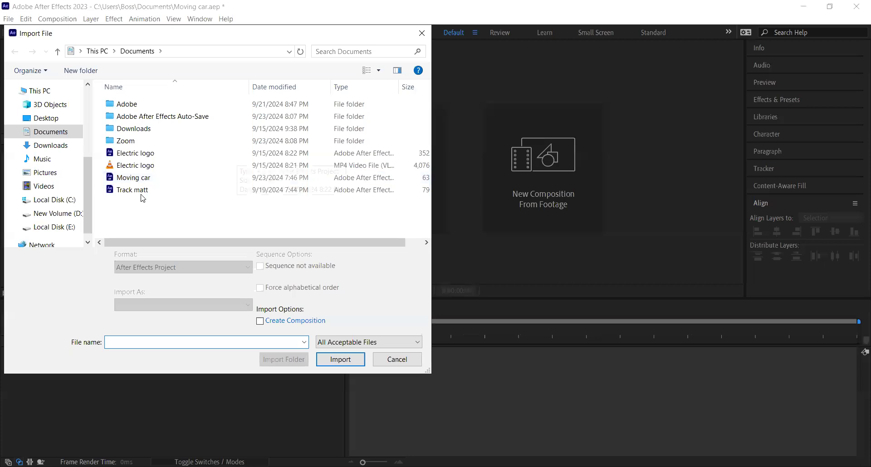
pyautogui.click(159, 169)
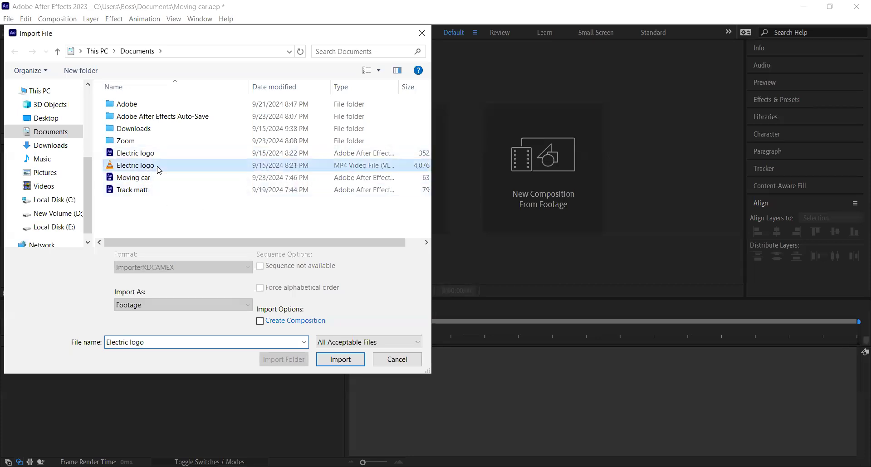
pyautogui.click(330, 362)
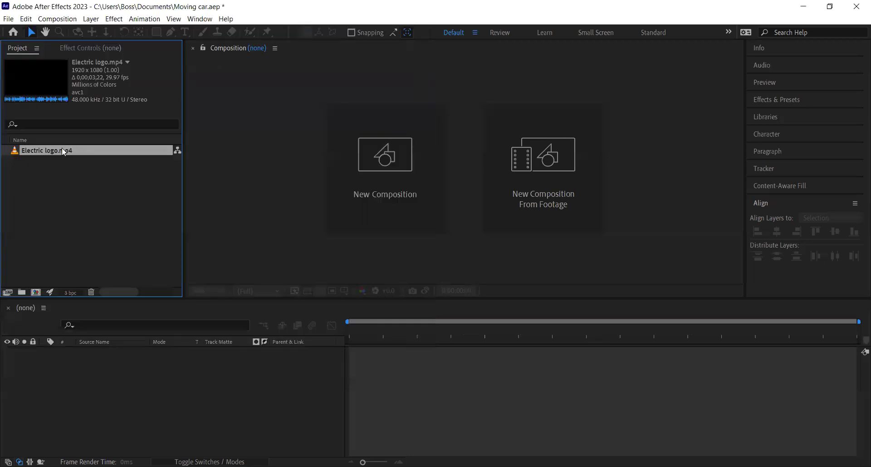
pyautogui.moveTo(64, 153); pyautogui.dragTo(140, 361)
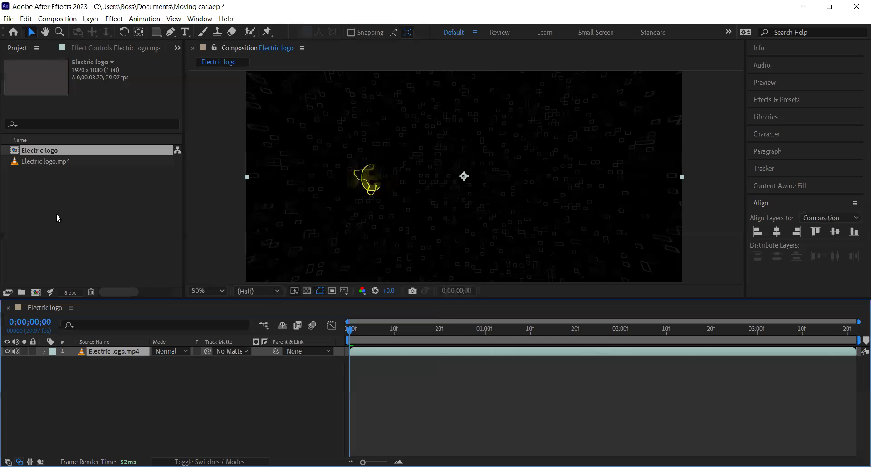
# - Preview the Electric logo composition and return the playhead to its start
pyautogui.press('space')
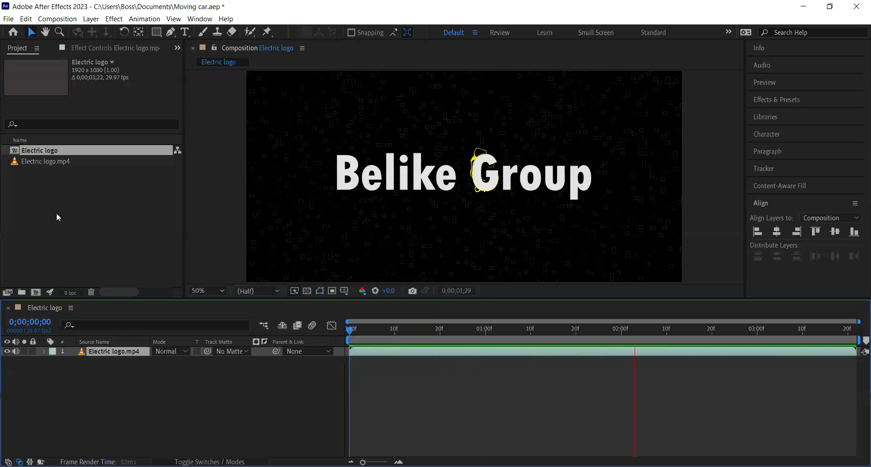
pyautogui.click(559, 353)
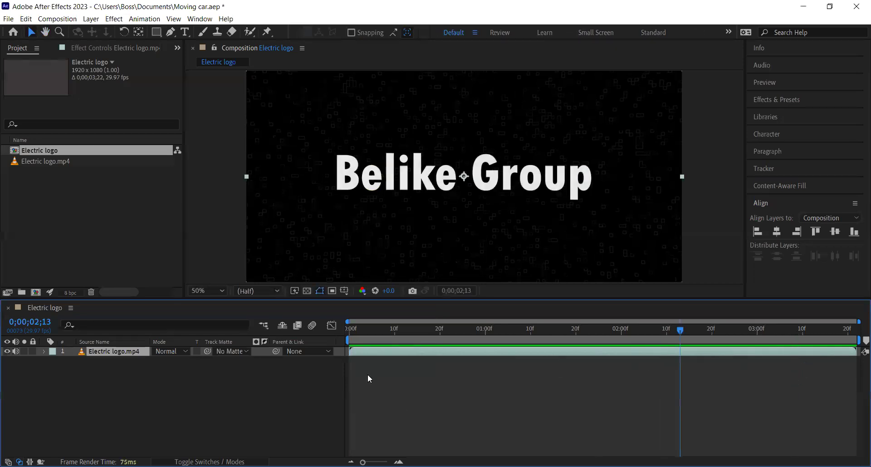
pyautogui.press('Home')
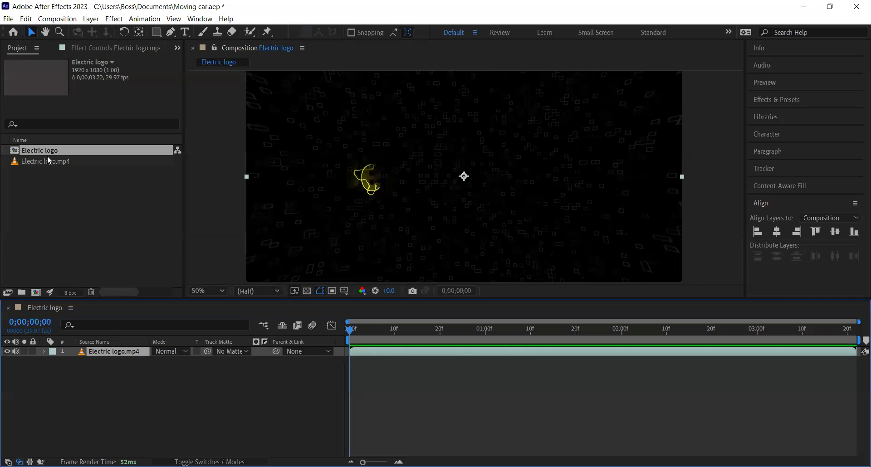
pyautogui.moveTo(49, 149); pyautogui.dragTo(106, 425)
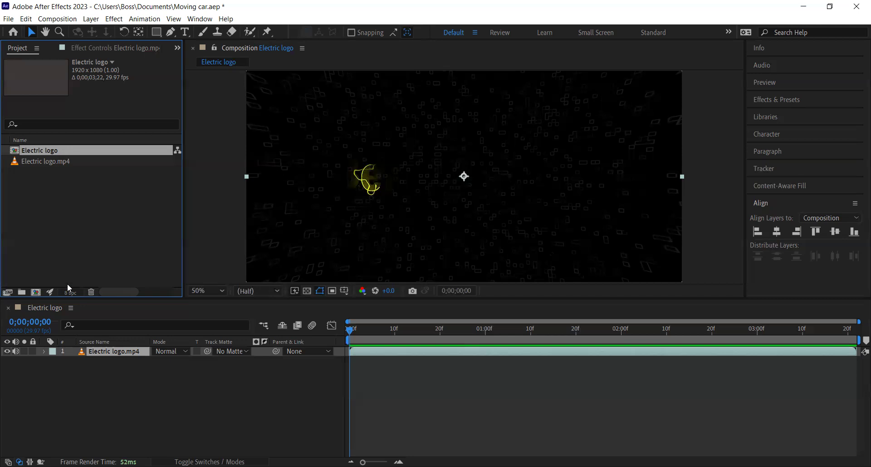
pyautogui.click(84, 216)
pyautogui.doubleClick(133, 244)
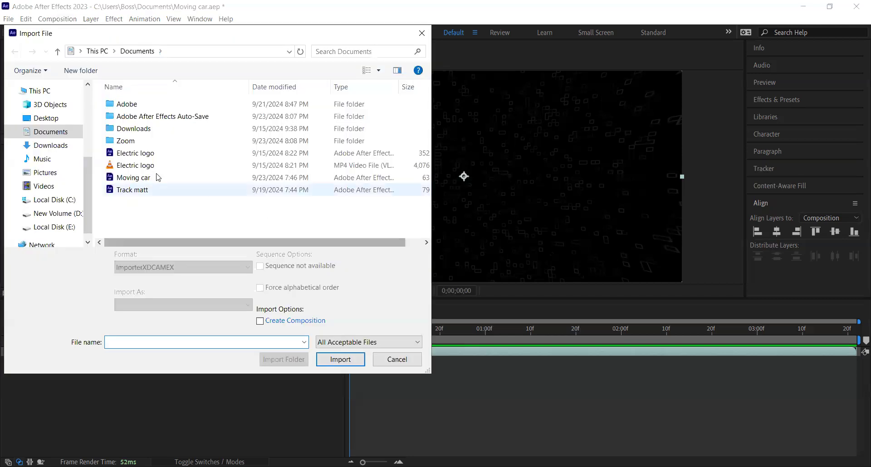
pyautogui.click(150, 193)
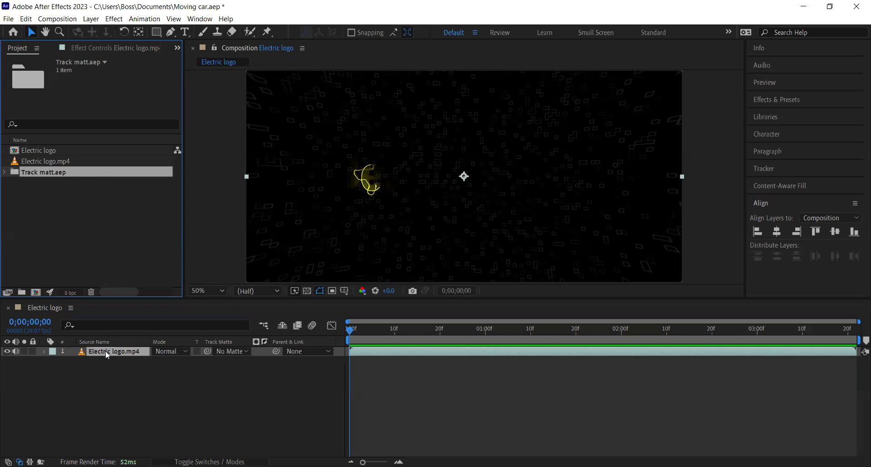
pyautogui.press('Delete')
pyautogui.click(491, 258)
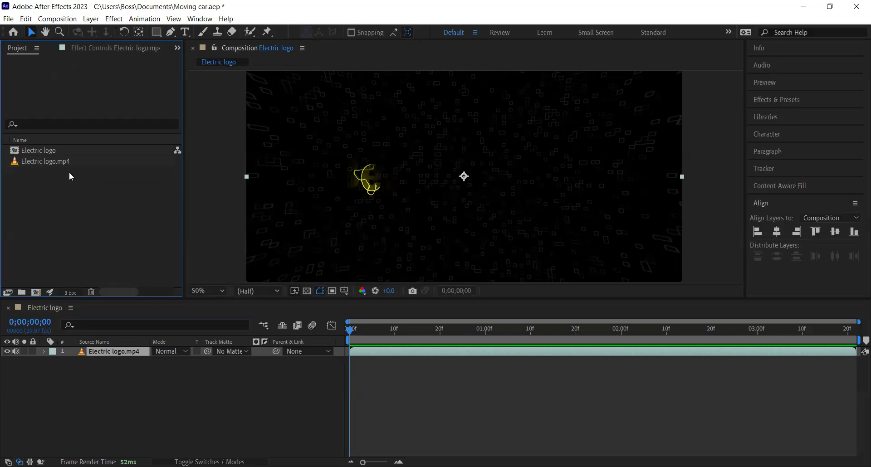
# - Delete the Electric logo.mp4 layer, then remove the Electric logo composition and its footage from the project
pyautogui.click(119, 353)
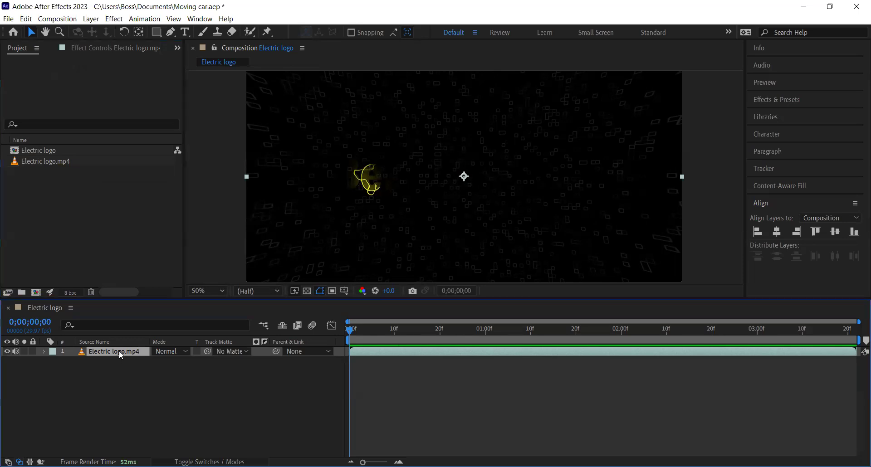
pyautogui.press('Delete')
pyautogui.click(78, 160)
pyautogui.moveTo(74, 203); pyautogui.dragTo(66, 148)
pyautogui.press('Delete')
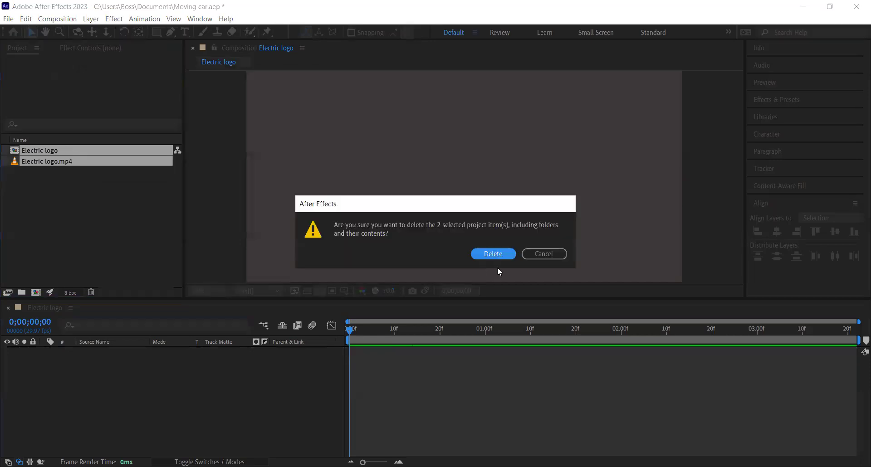
pyautogui.click(485, 254)
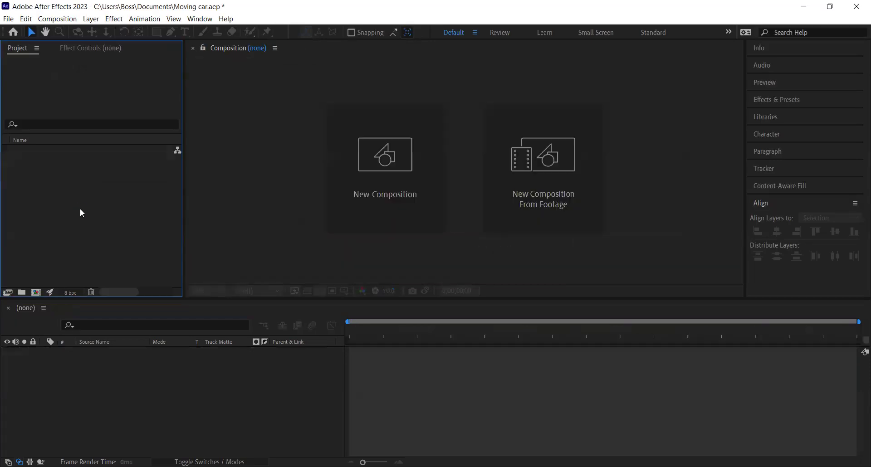
# - Import the Track matt After Effects project from Documents
pyautogui.doubleClick(80, 209)
pyautogui.click(142, 190)
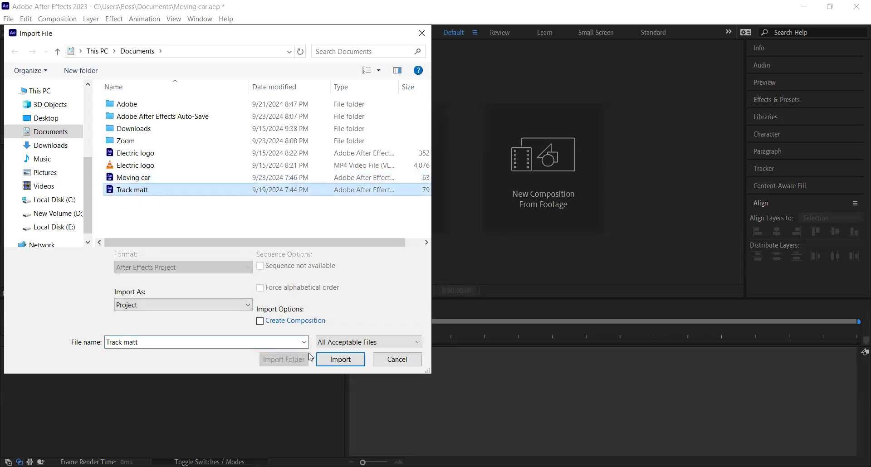
pyautogui.click(338, 359)
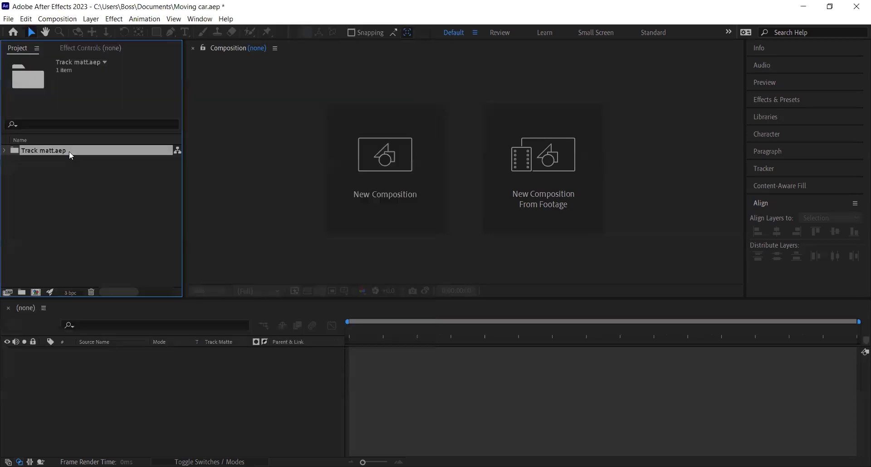
# - Create a composition from the contents of the Track matt.aep folder and preview its text animation
pyautogui.moveTo(59, 149); pyautogui.dragTo(119, 372)
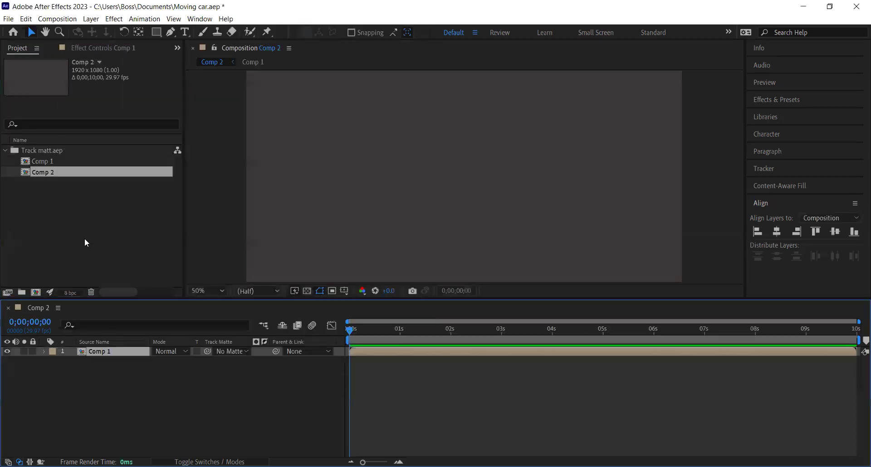
pyautogui.press('space')
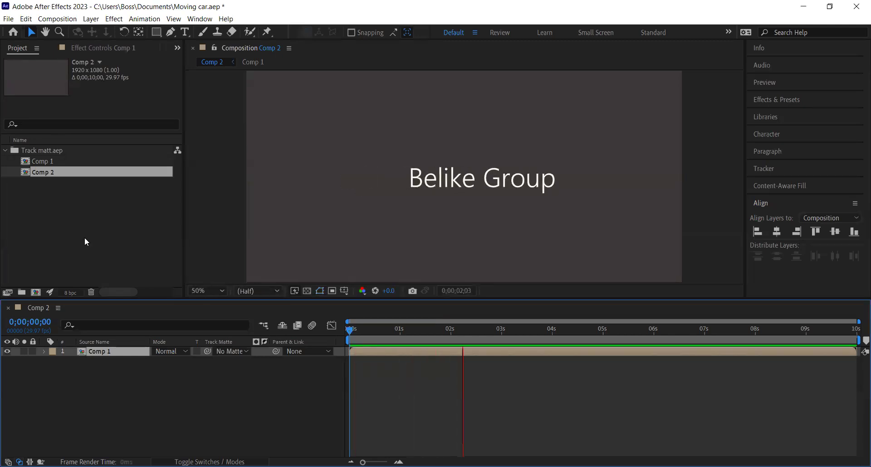
pyautogui.press('space')
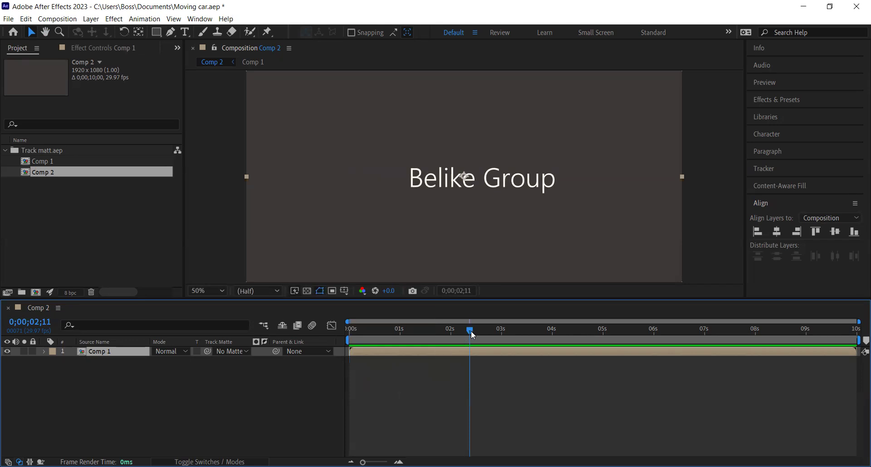
# - Open Comp 1 from the Track matt.aep folder and preview its text animation, leaving the playhead at 0;00;02;00
pyautogui.moveTo(470, 330); pyautogui.dragTo(331, 349)
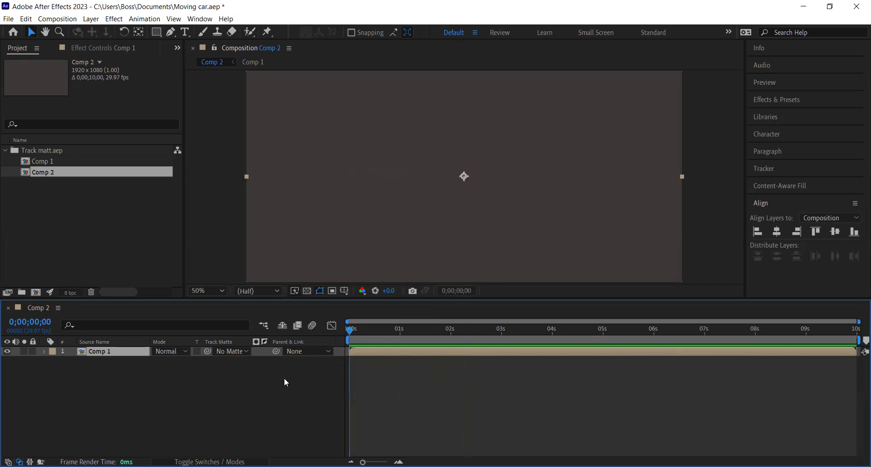
pyautogui.click(5, 151)
pyautogui.click(6, 152)
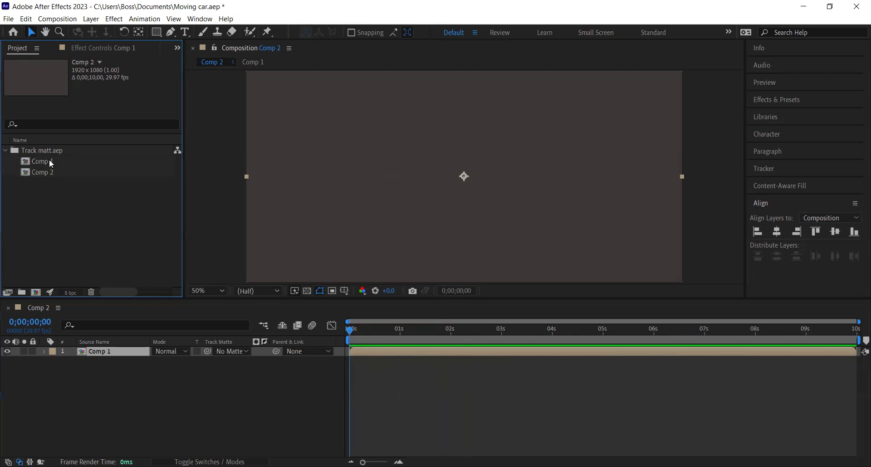
pyautogui.doubleClick(50, 161)
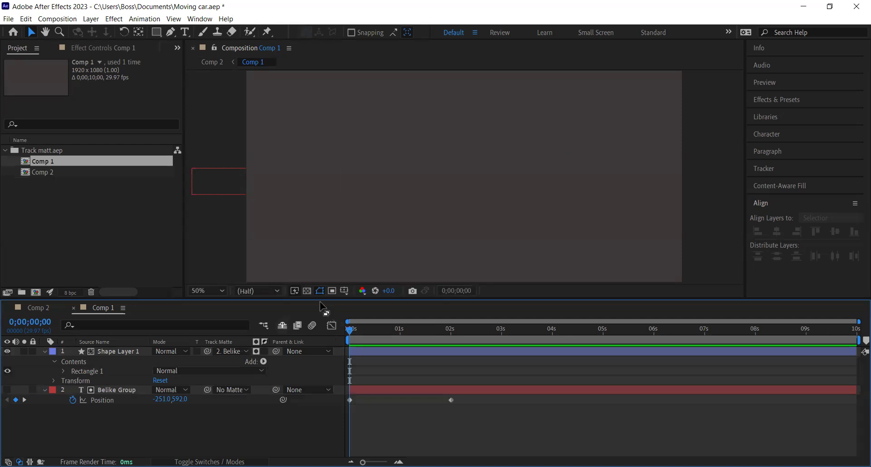
pyautogui.press('space')
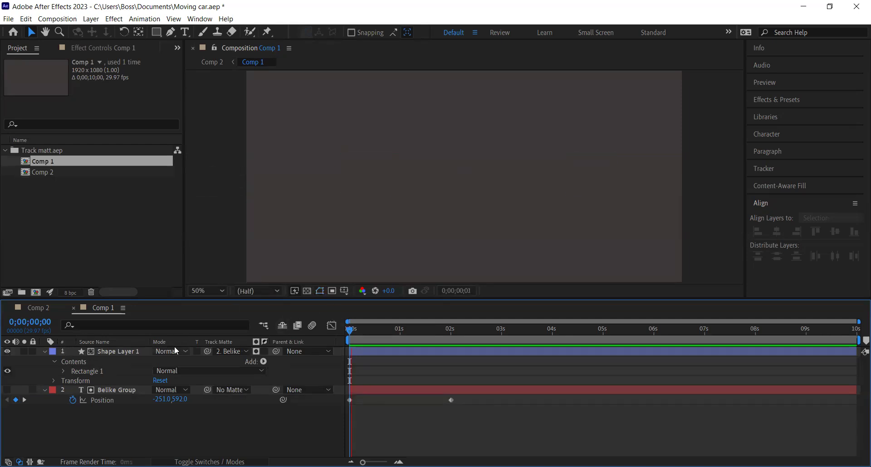
pyautogui.press('space')
pyautogui.moveTo(432, 330); pyautogui.dragTo(437, 353)
pyautogui.press('k')
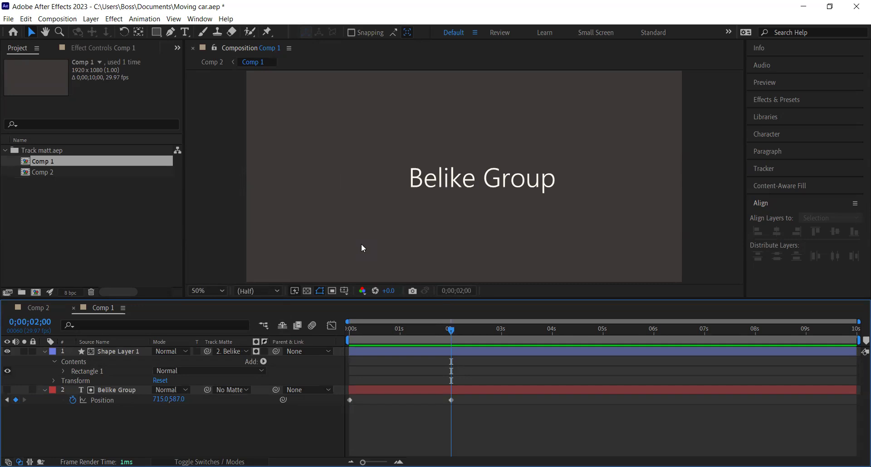
# - Create a full-size deep red solid with color 851D1D in Comp 1 and place it beneath the Belike Group text layer
pyautogui.rightClick(185, 437)
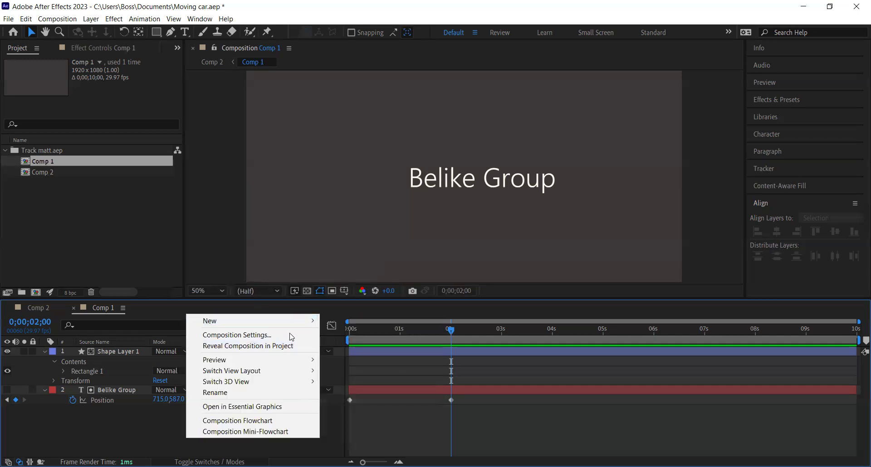
pyautogui.moveTo(239, 320)
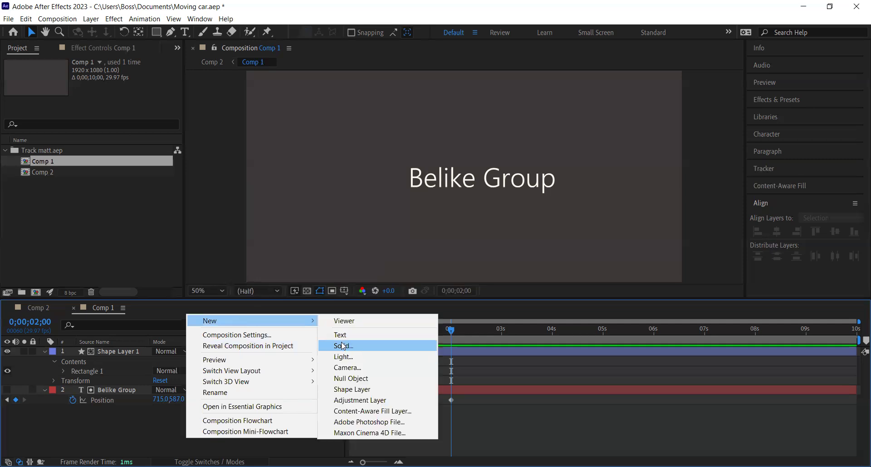
pyautogui.click(343, 346)
pyautogui.click(431, 309)
pyautogui.moveTo(371, 292); pyautogui.dragTo(412, 236)
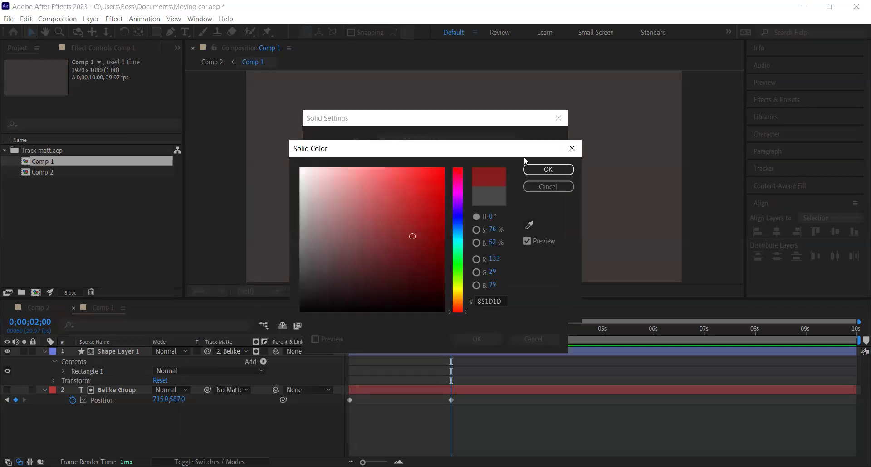
pyautogui.click(548, 170)
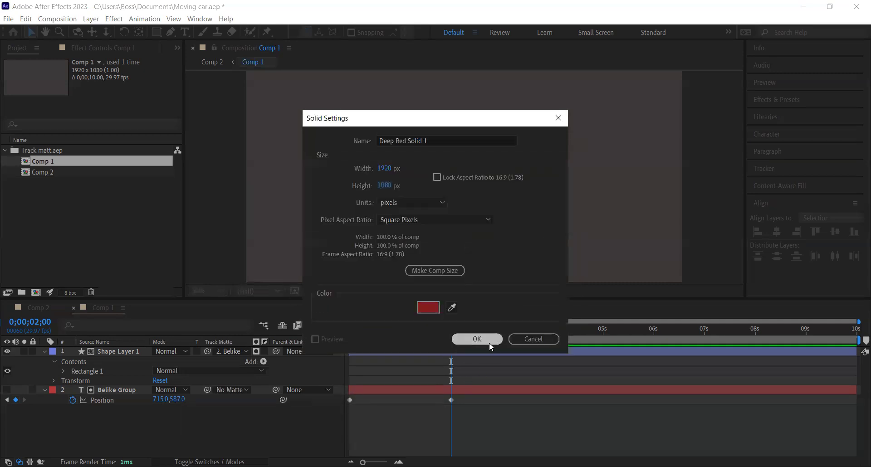
pyautogui.click(489, 344)
pyautogui.moveTo(116, 350); pyautogui.dragTo(118, 428)
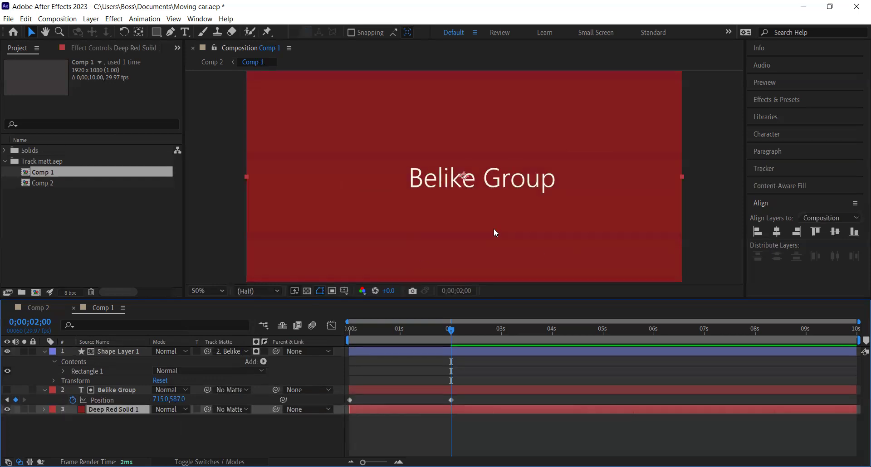
# - Preview the text animation over the red background, then delete the Deep Red Solid 1 layer at 0;00;02;00
pyautogui.moveTo(450, 331); pyautogui.dragTo(311, 353)
pyautogui.press('space')
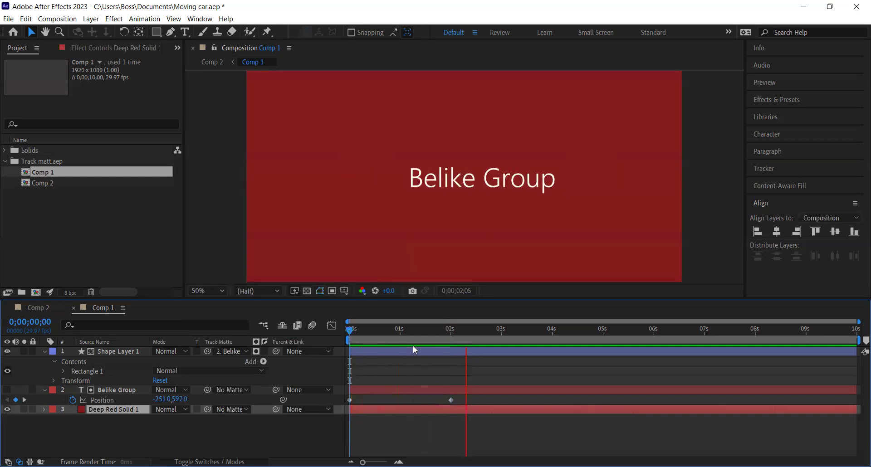
pyautogui.press('space')
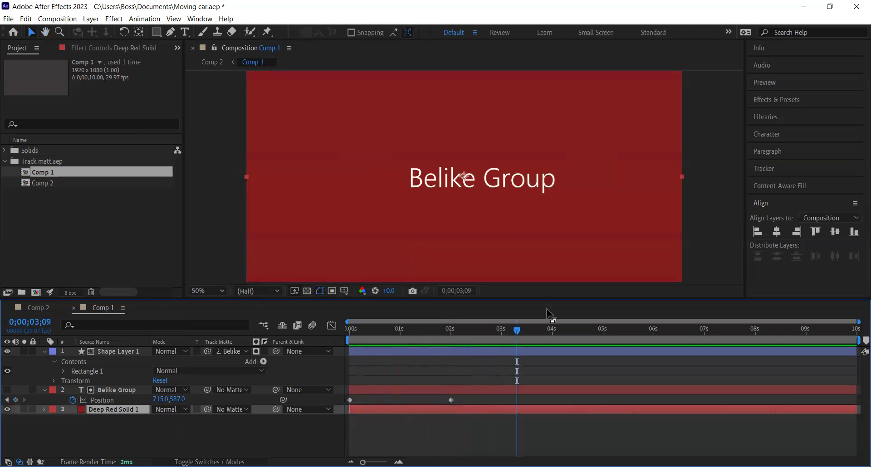
pyautogui.press('Home')
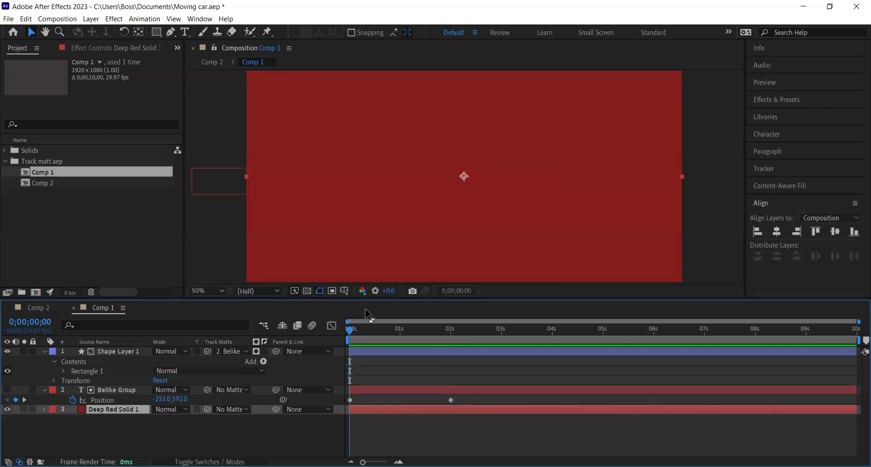
pyautogui.moveTo(349, 332); pyautogui.dragTo(450, 376)
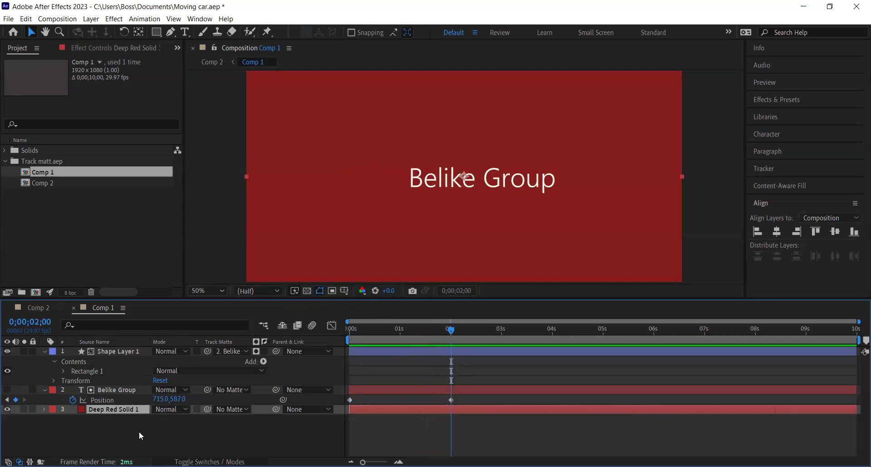
pyautogui.press('Delete')
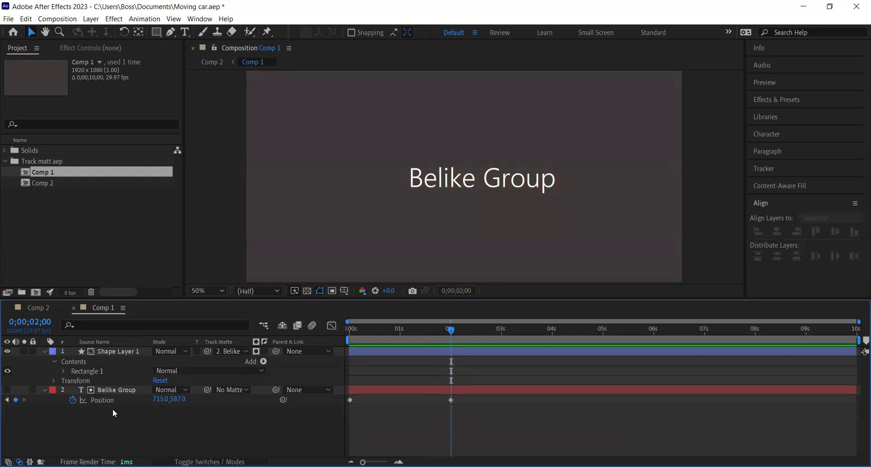
# - Toggle the transparency grid on and off to examine the transparent background behind the Belike Group text
pyautogui.click(307, 293)
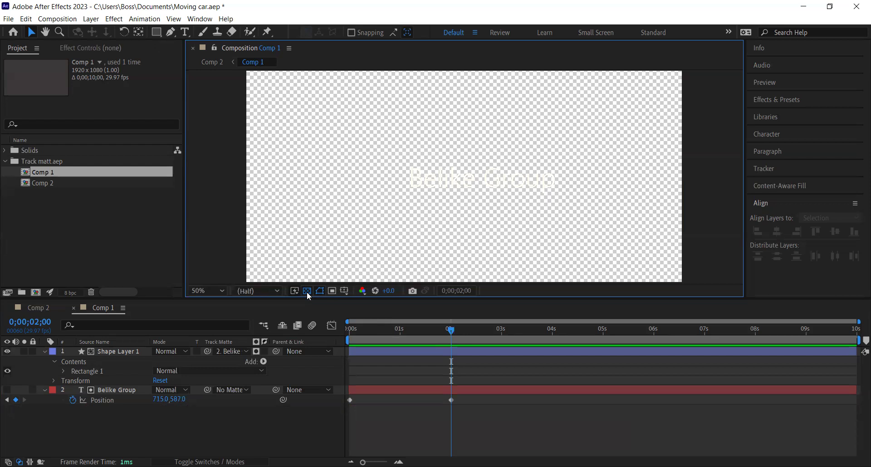
pyautogui.click(306, 291)
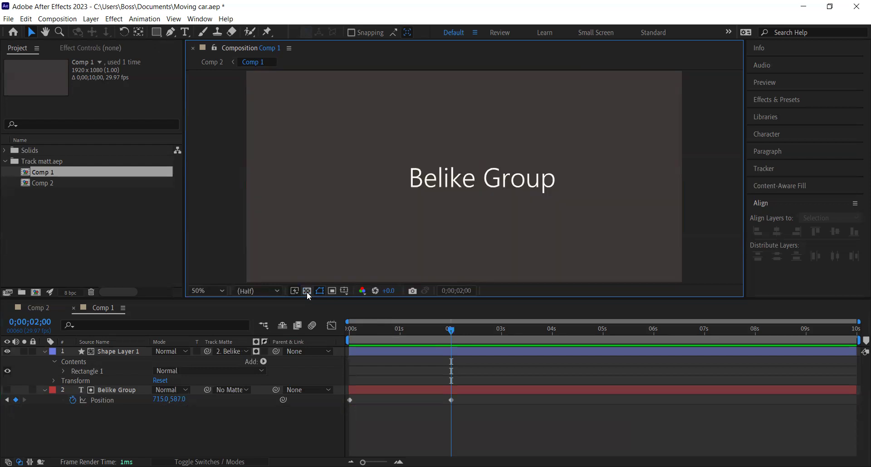
pyautogui.click(307, 291)
pyautogui.click(307, 290)
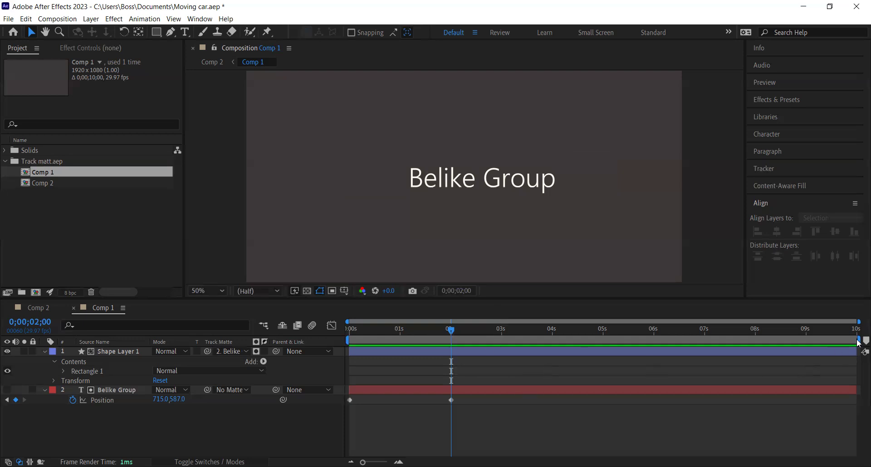
# - Shorten the Comp 1 work area to end at about 2.7 seconds and preview the animation within it
pyautogui.moveTo(858, 344); pyautogui.dragTo(326, 344)
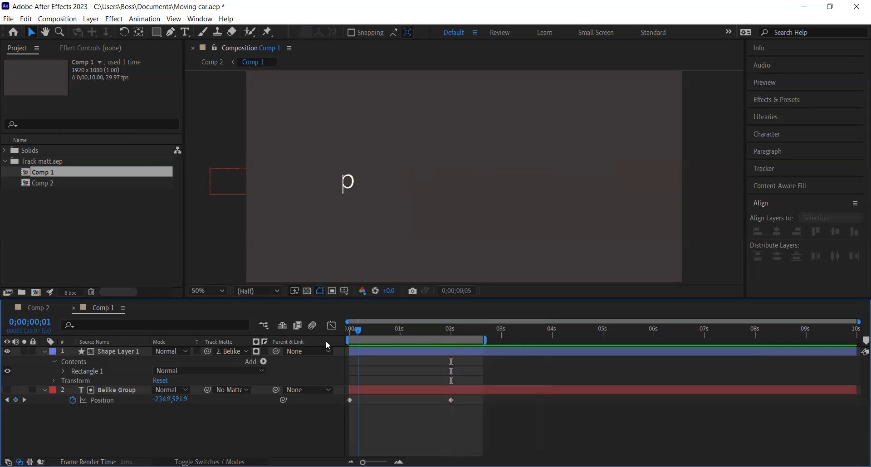
pyautogui.press('space')
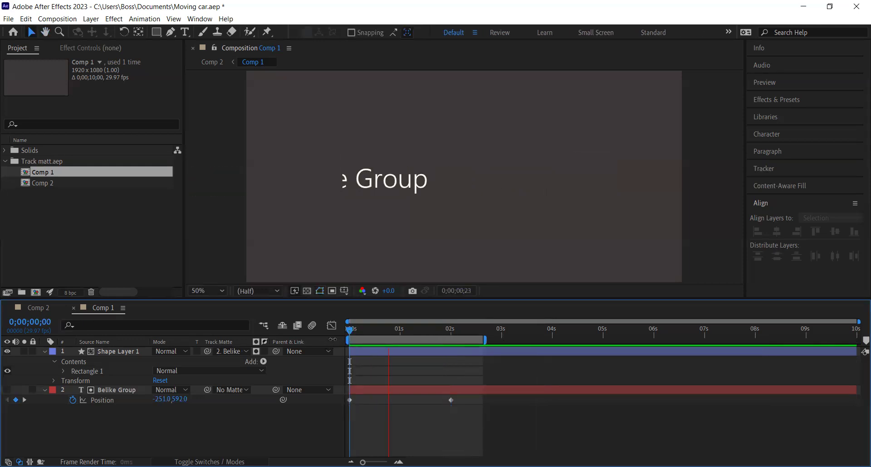
pyautogui.press('space')
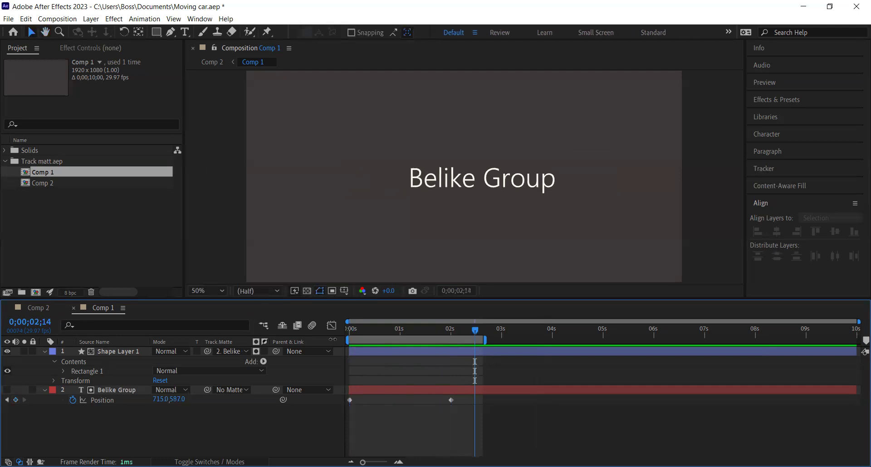
# - Extend the work area end to about 3 seconds, restore it to the full 10 seconds, and set the playhead at 0;00;02;01
pyautogui.moveTo(475, 329); pyautogui.dragTo(485, 351)
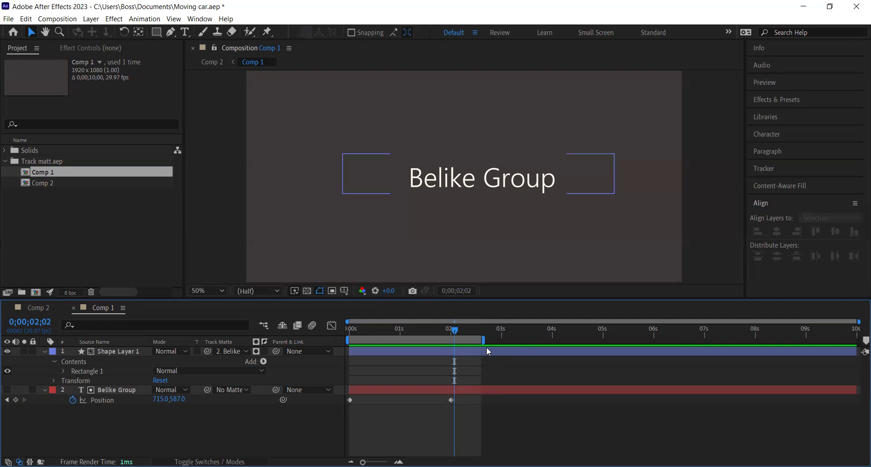
pyautogui.moveTo(483, 339); pyautogui.dragTo(503, 338)
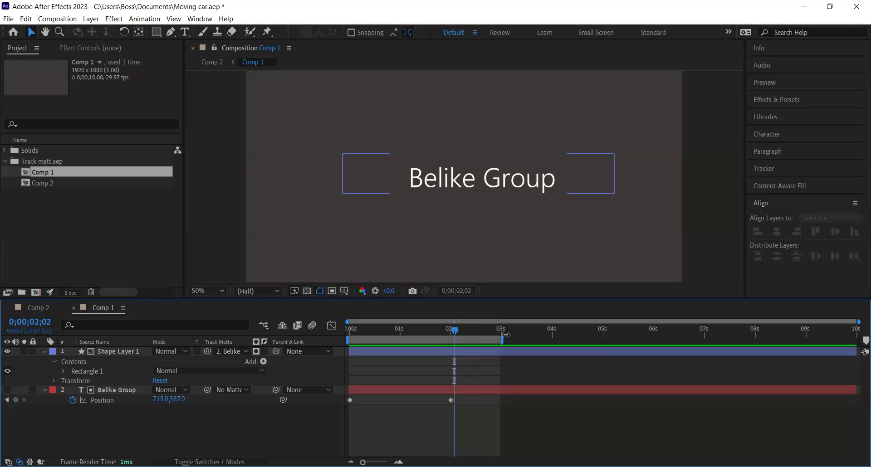
pyautogui.moveTo(501, 339); pyautogui.dragTo(858, 347)
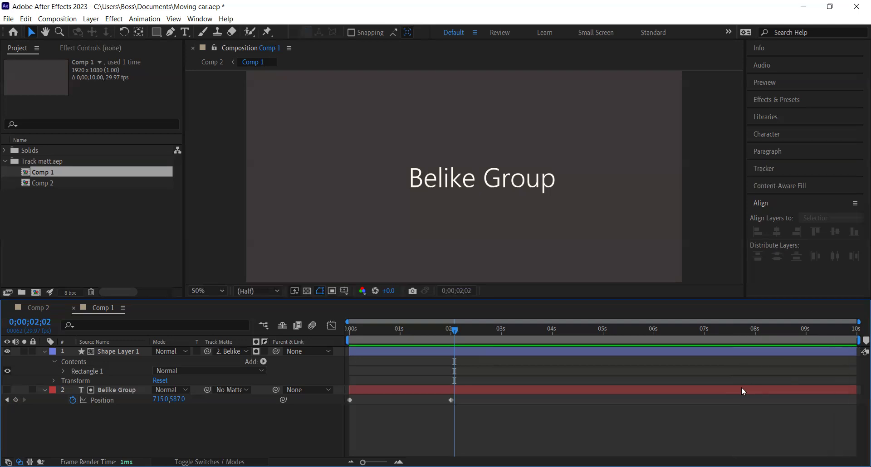
pyautogui.click(451, 334)
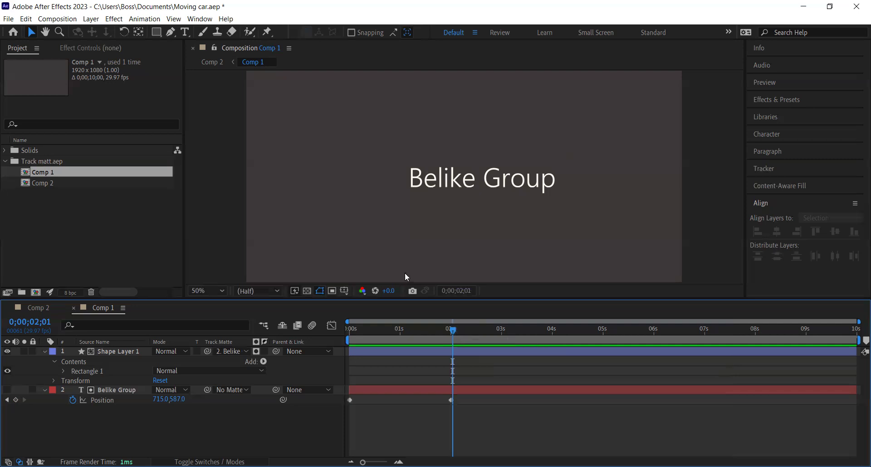
# - Review the composition commands available for rendering and collapse the Shape Layer 1 properties
pyautogui.click(58, 19)
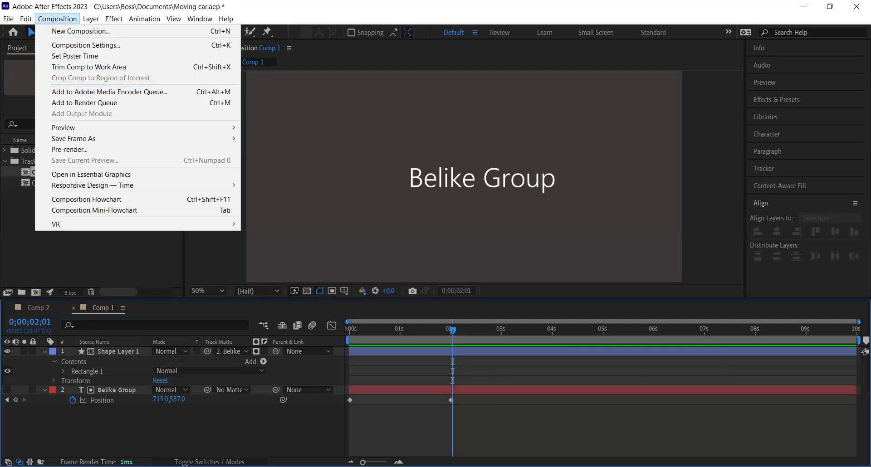
pyautogui.click(152, 371)
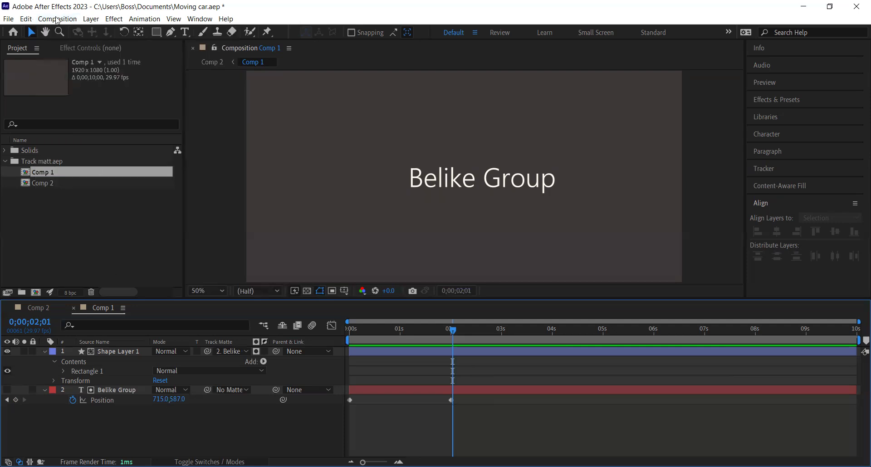
pyautogui.click(57, 20)
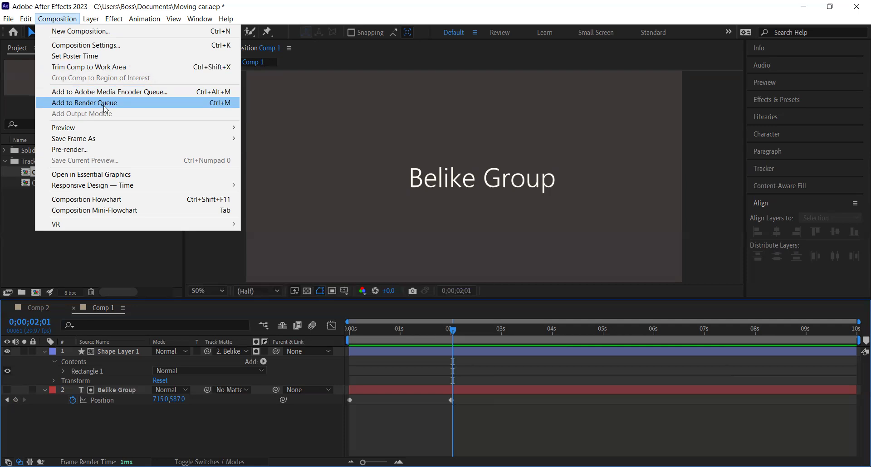
pyautogui.click(45, 352)
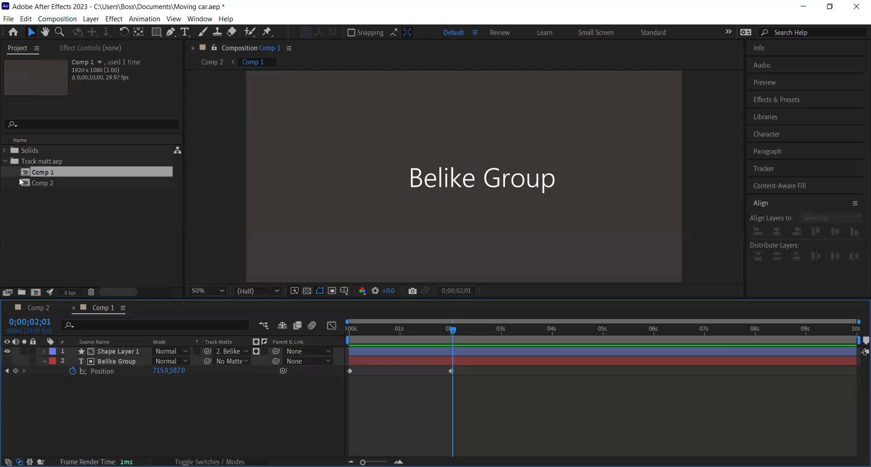
pyautogui.click(68, 200)
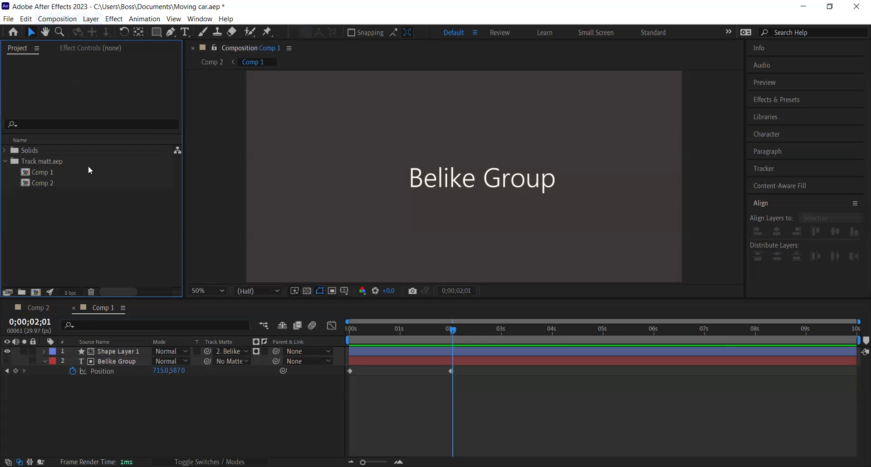
pyautogui.click(69, 19)
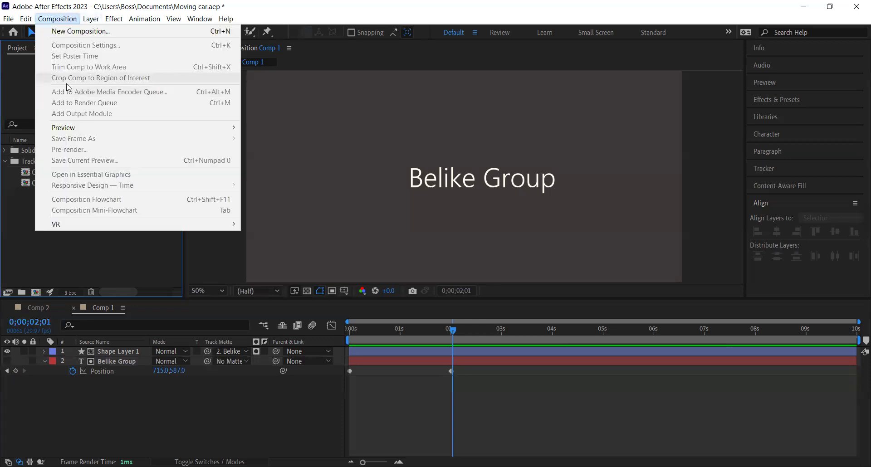
pyautogui.click(107, 388)
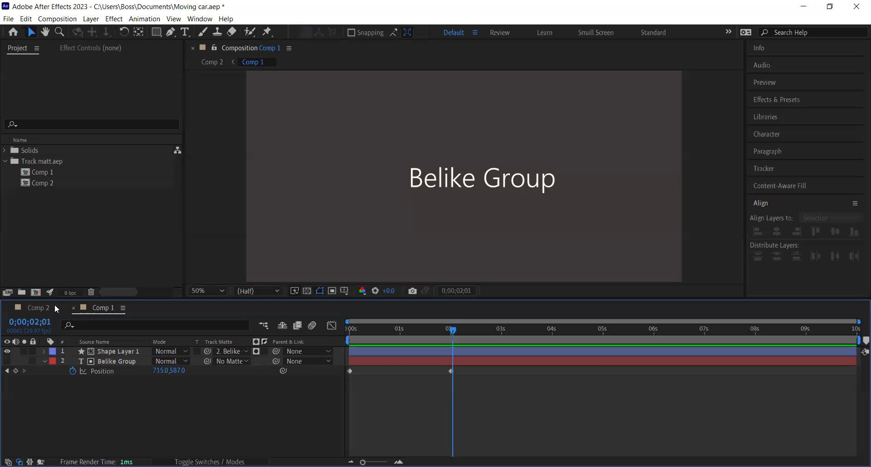
# - Collapse and select the Track matt.aep folder in the project, then add it to the render queue
pyautogui.click(48, 174)
pyautogui.click(70, 19)
pyautogui.click(13, 165)
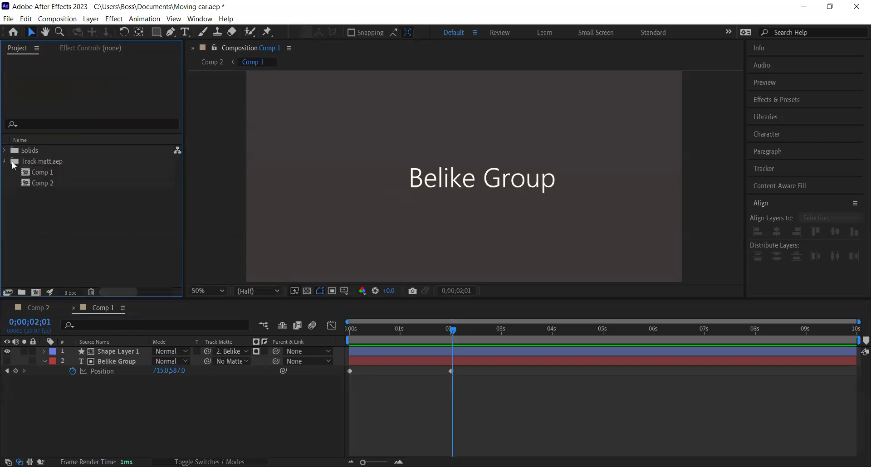
pyautogui.click(36, 162)
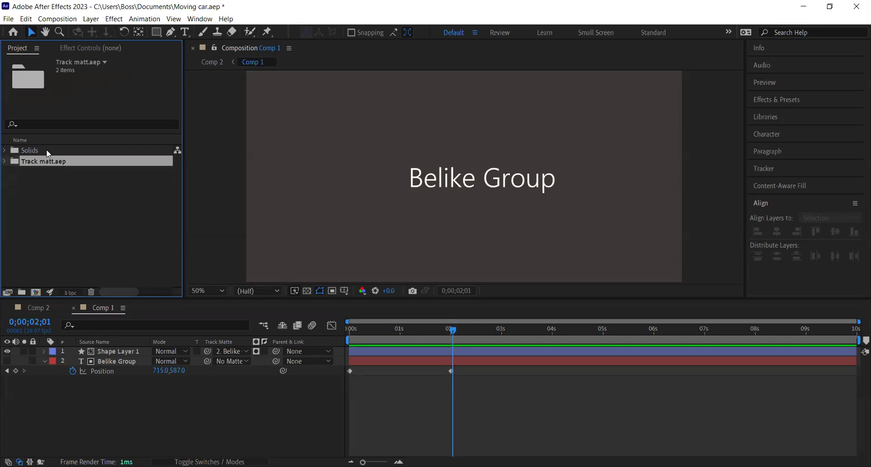
pyautogui.click(58, 19)
pyautogui.click(78, 105)
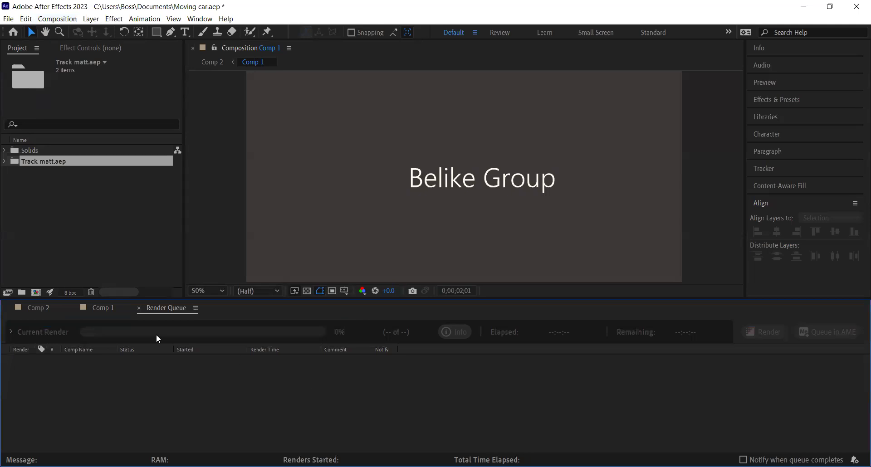
# - Close the render queue, delete both layers from Comp 1, and try to add the Track matt.aep folder to its timeline
pyautogui.click(138, 308)
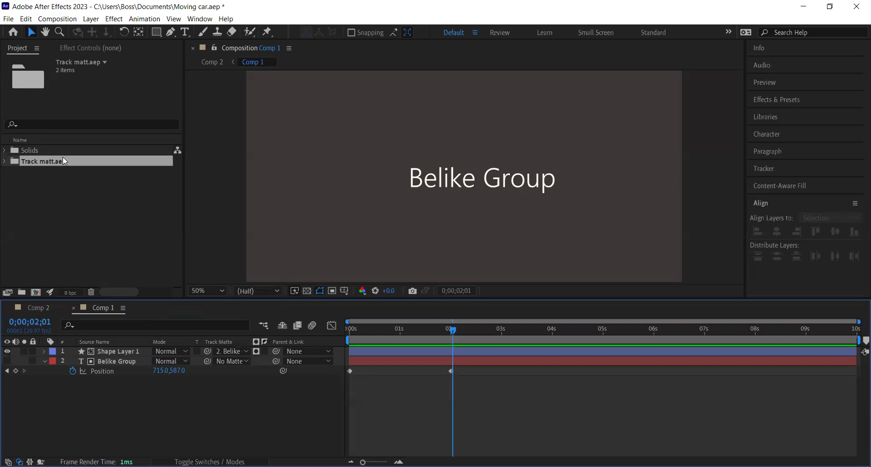
pyautogui.moveTo(132, 362); pyautogui.dragTo(133, 348)
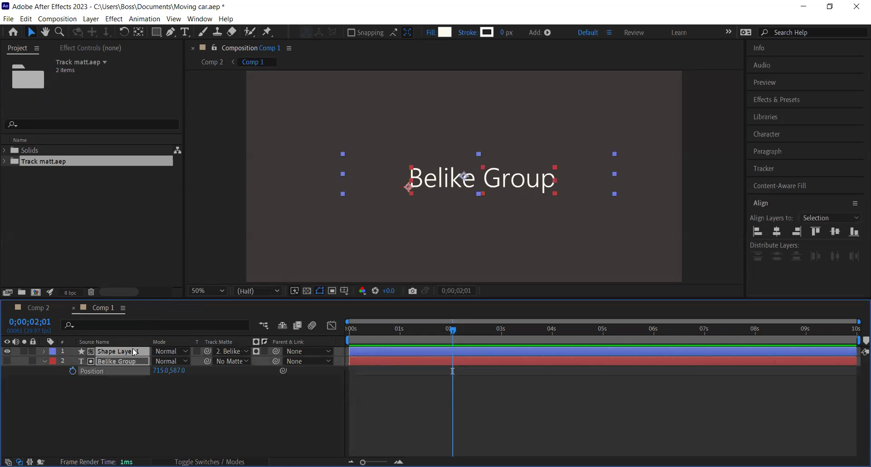
pyautogui.press('Delete')
pyautogui.moveTo(45, 161); pyautogui.dragTo(96, 363)
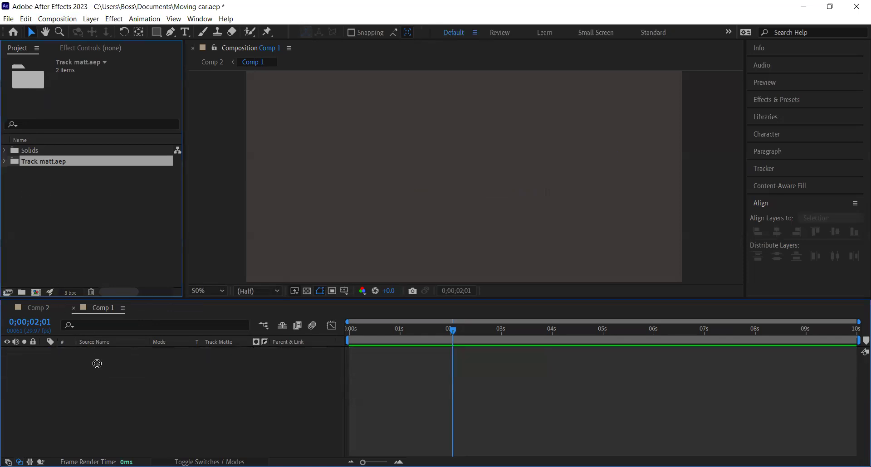
# - Delete the Solids folder and the Deep Red Solid 1 inside it from the project
pyautogui.click(43, 151)
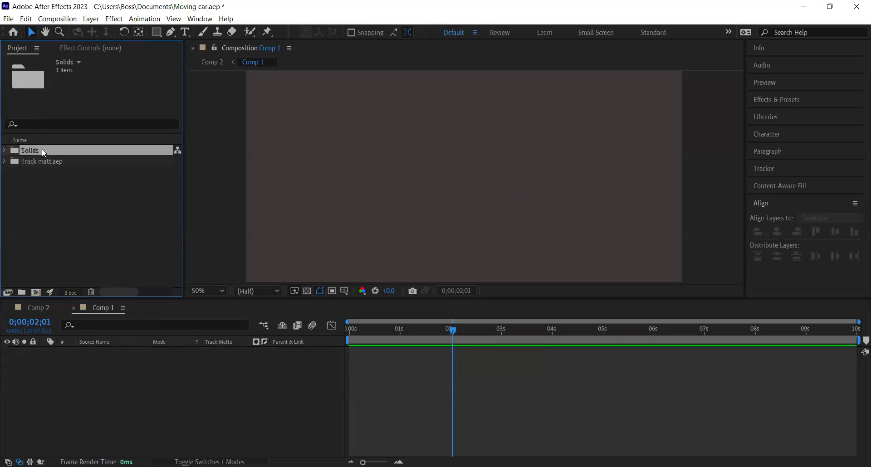
pyautogui.click(5, 151)
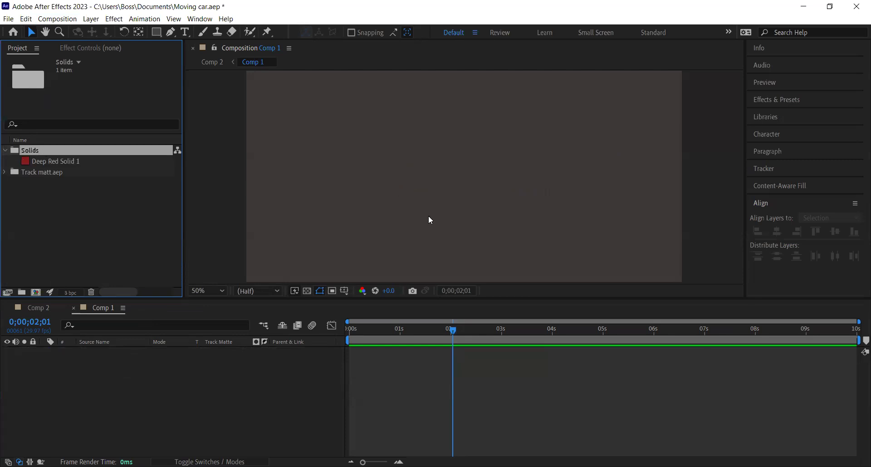
pyautogui.press('Delete')
pyautogui.click(498, 254)
# - Expand the Track matt.aep folder to view its compositions and preview Comp 1 from the start
pyautogui.click(68, 153)
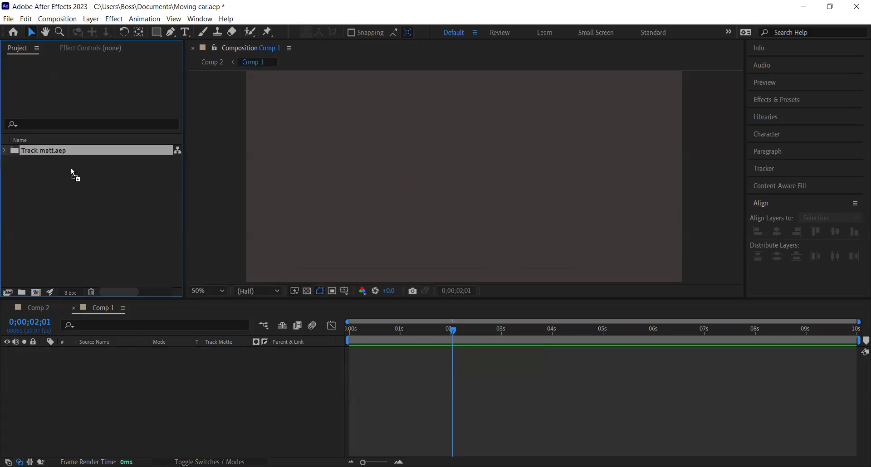
pyautogui.moveTo(59, 203); pyautogui.dragTo(51, 147)
pyautogui.doubleClick(55, 151)
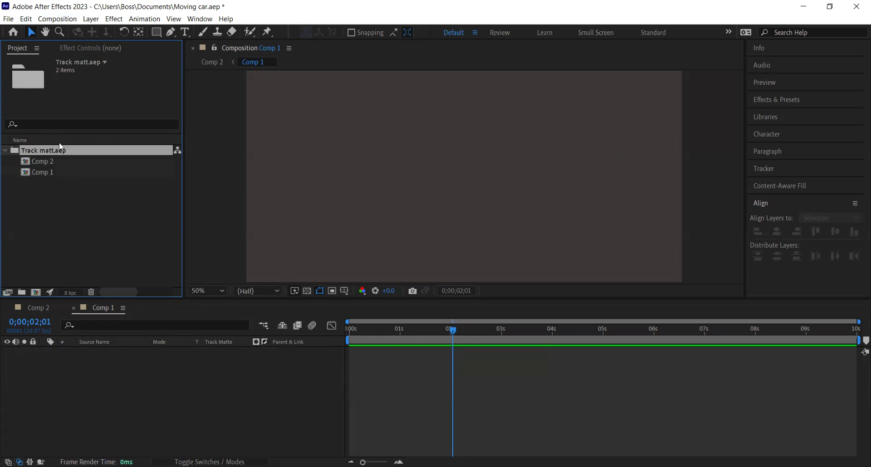
pyautogui.moveTo(44, 163); pyautogui.dragTo(80, 213)
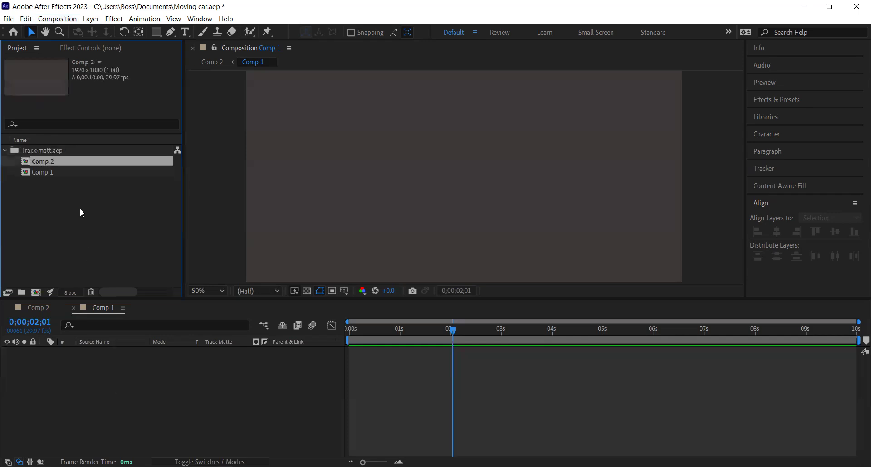
pyautogui.click(77, 222)
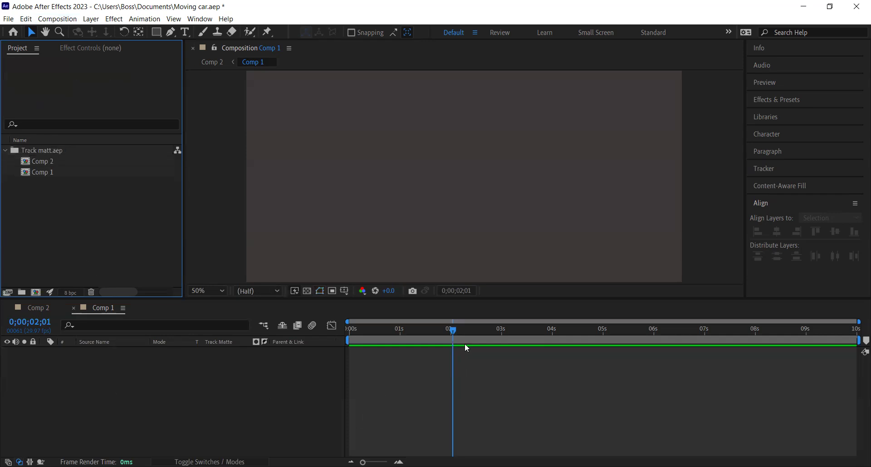
pyautogui.moveTo(451, 325); pyautogui.dragTo(252, 352)
pyautogui.press('space')
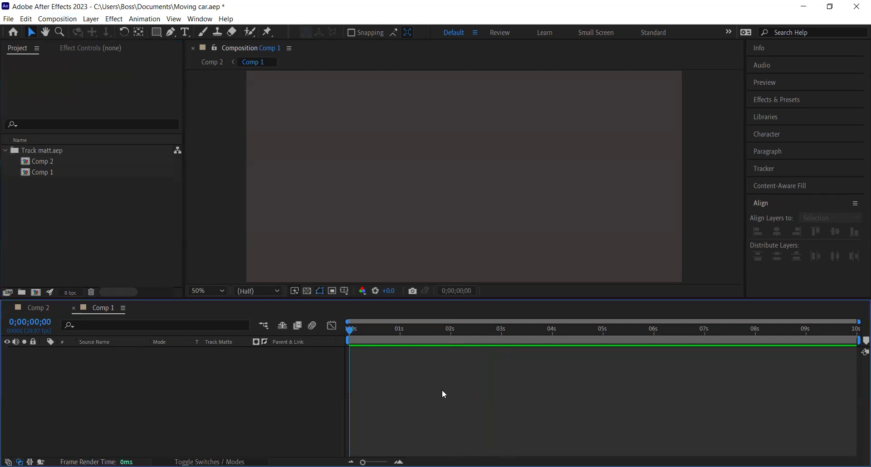
pyautogui.press('space')
# - Delete the Track matt.aep folder with its two compositions and import the Track matt project again from Documents
pyautogui.moveTo(58, 214); pyautogui.dragTo(51, 152)
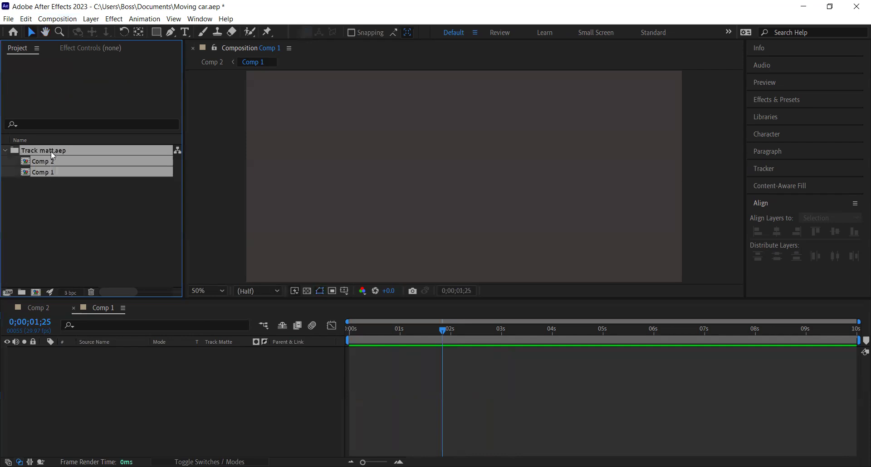
pyautogui.press('Delete')
pyautogui.click(475, 257)
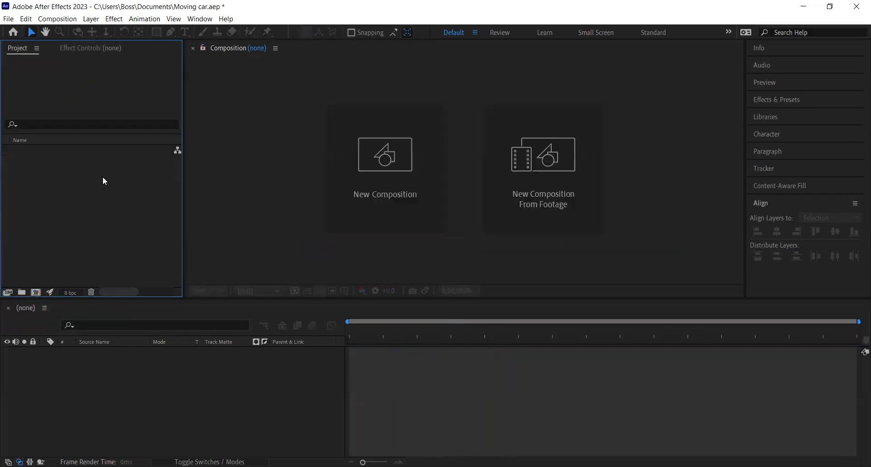
pyautogui.doubleClick(108, 219)
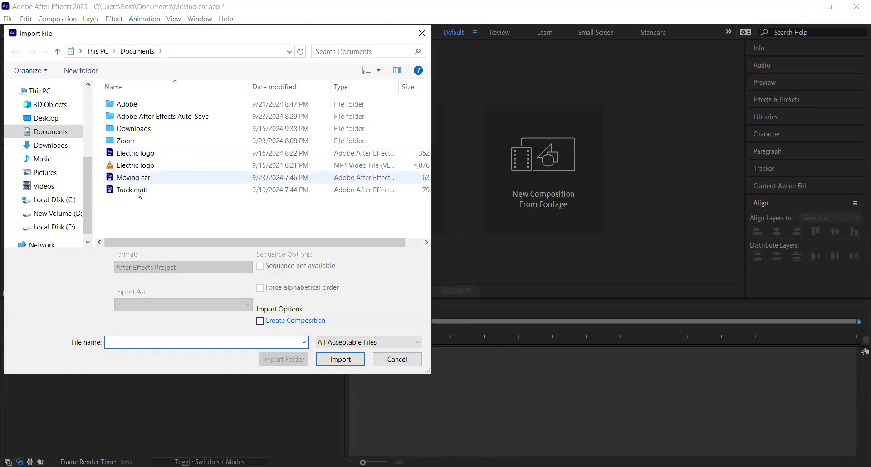
pyautogui.click(119, 190)
pyautogui.click(341, 360)
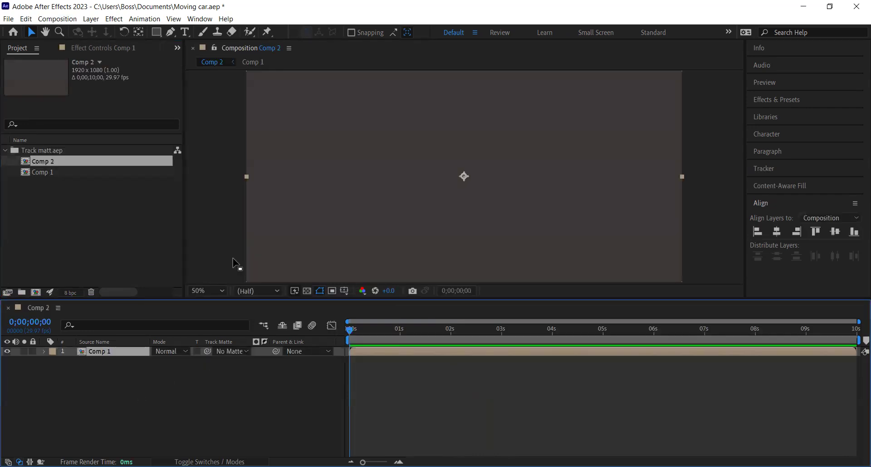
# - Add Comp 2 to the render queue, check its timeline, and return to the queue
pyautogui.click(64, 18)
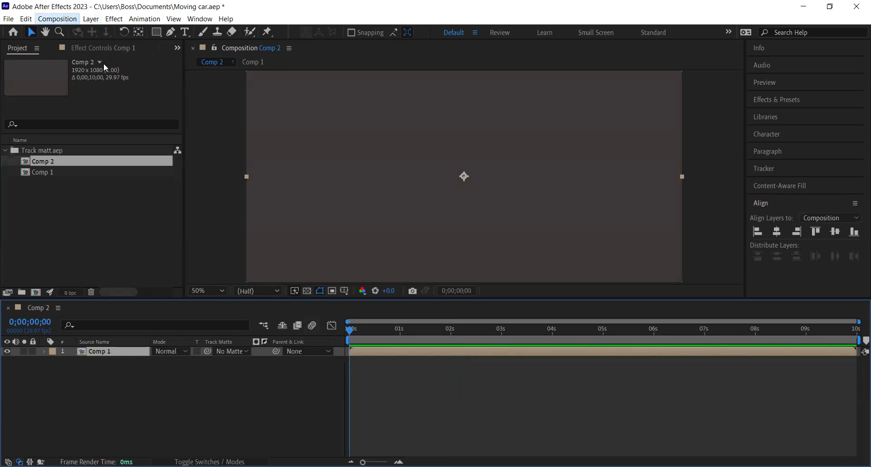
pyautogui.click(115, 103)
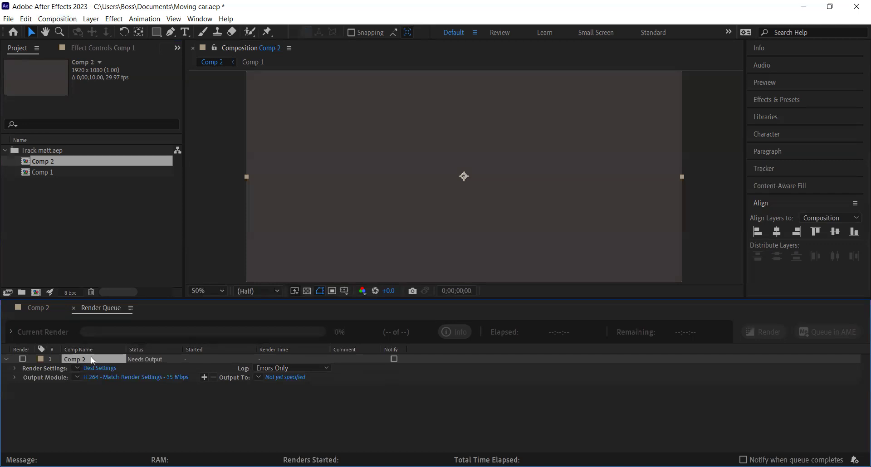
pyautogui.click(29, 304)
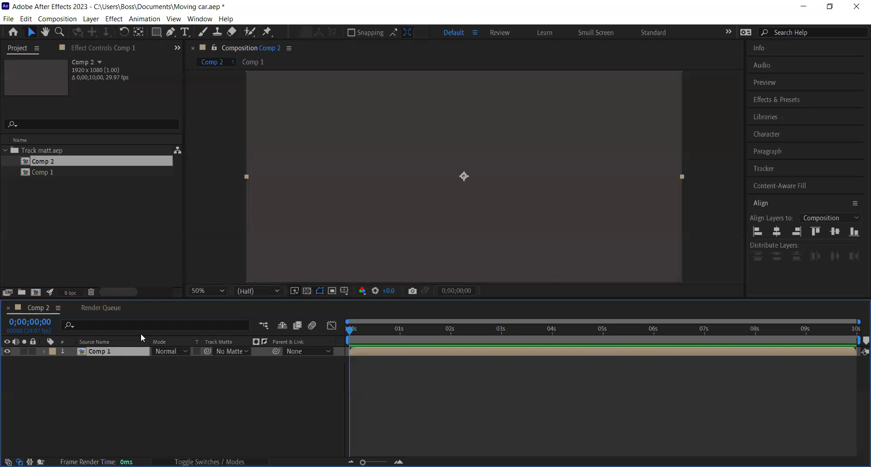
pyautogui.click(96, 308)
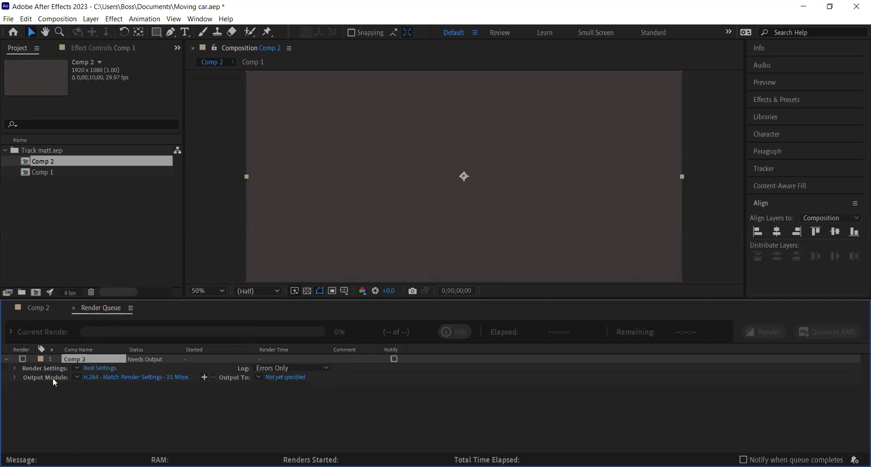
# - Set Comp 2's output module format to QuickTime and review the post-render action choices
pyautogui.click(77, 378)
pyautogui.click(67, 422)
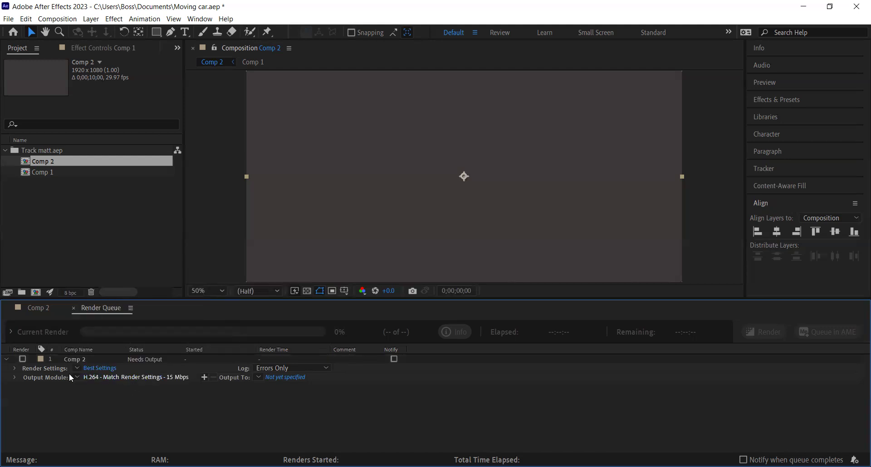
pyautogui.click(168, 377)
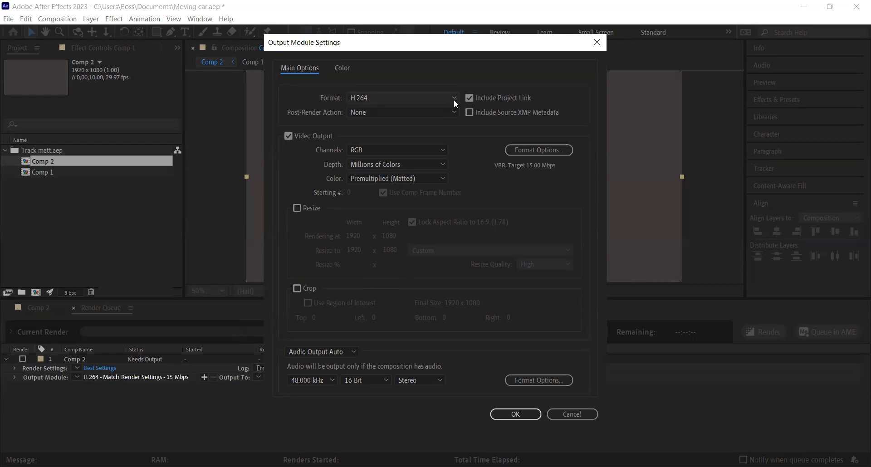
pyautogui.click(390, 98)
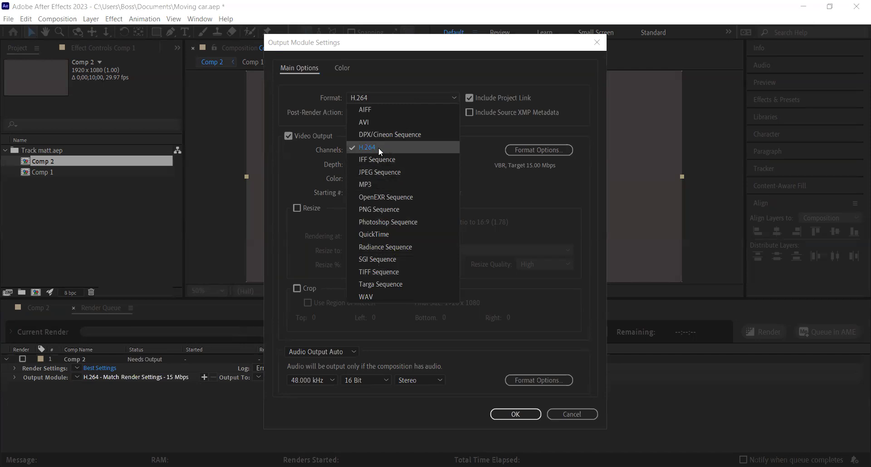
pyautogui.click(383, 235)
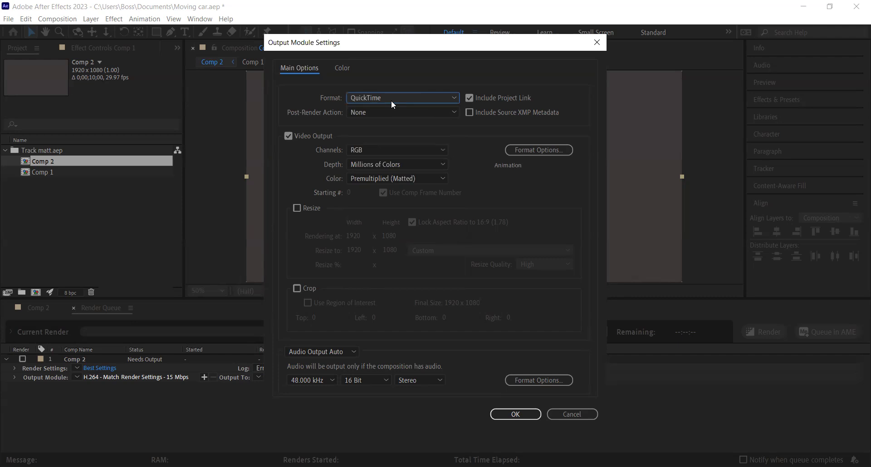
pyautogui.click(417, 112)
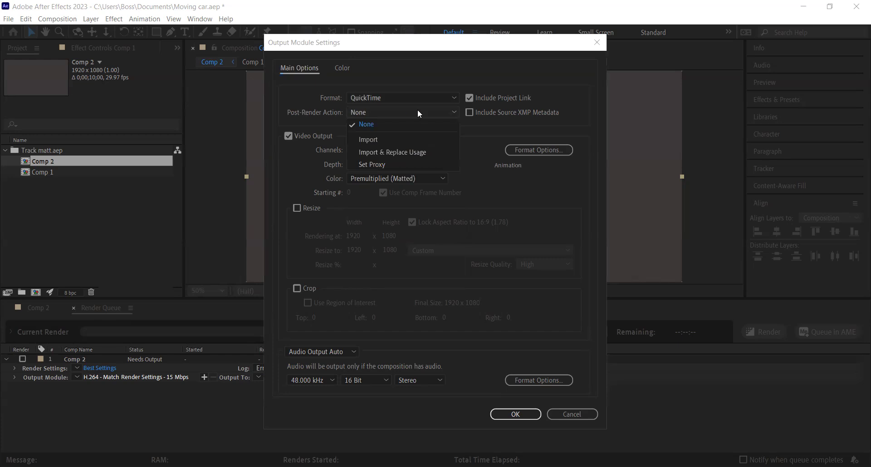
pyautogui.click(306, 134)
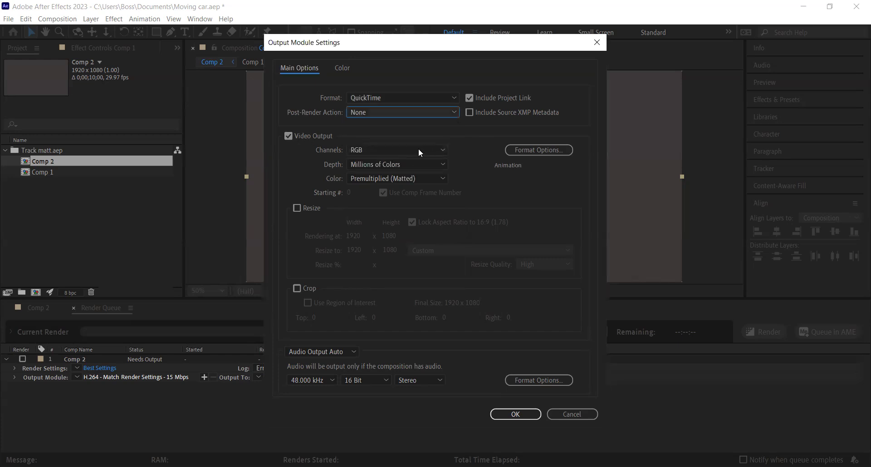
# - Choose Animation as the QuickTime video codec and review the video output channel choices
pyautogui.click(534, 149)
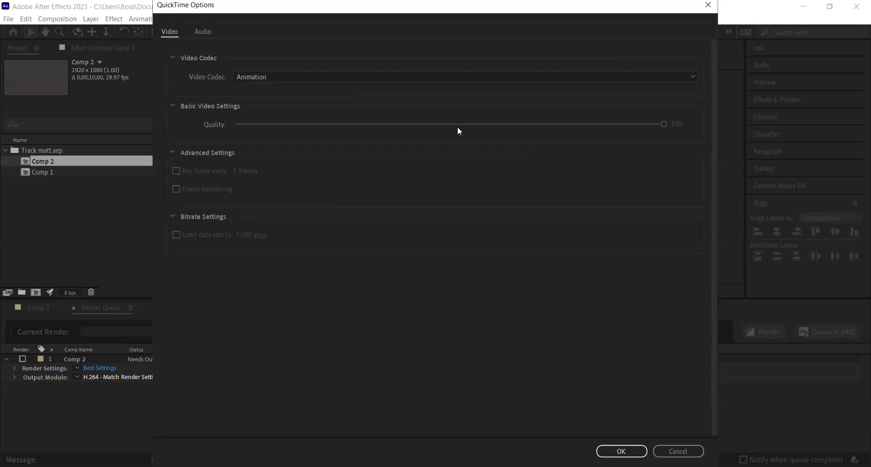
pyautogui.click(336, 85)
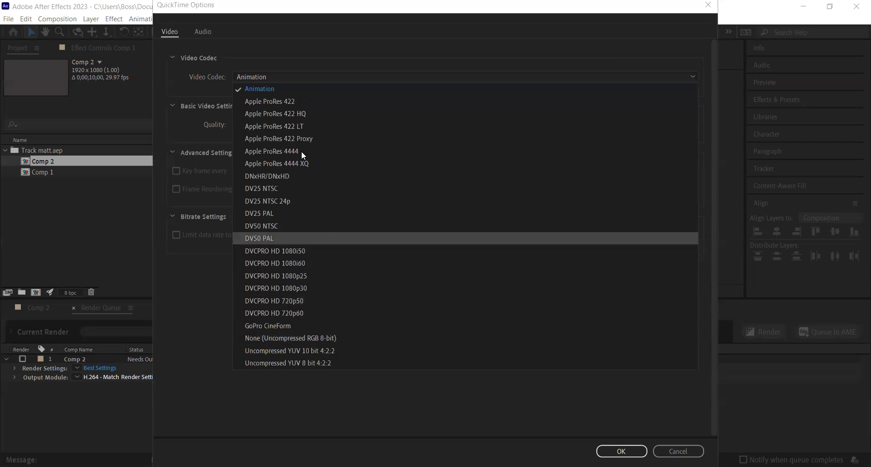
pyautogui.click(280, 88)
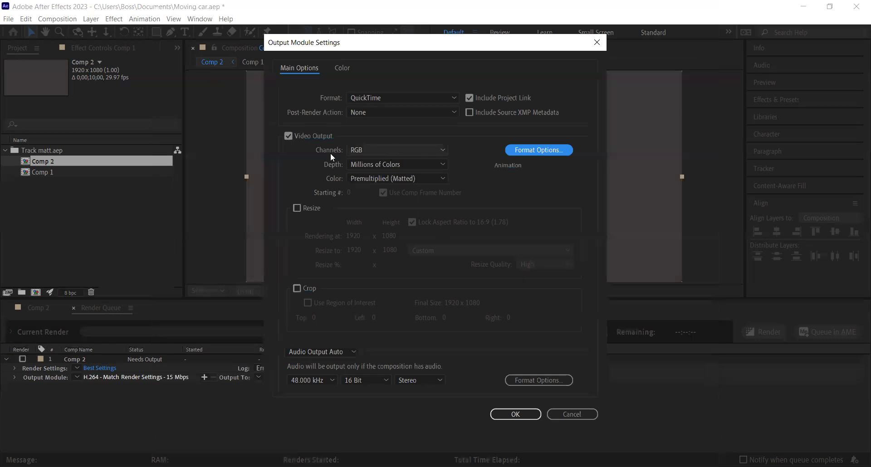
pyautogui.click(385, 150)
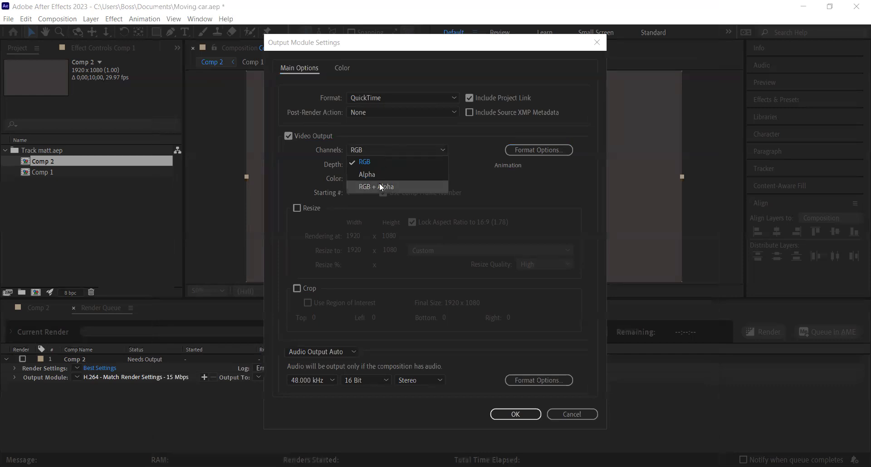
pyautogui.click(437, 152)
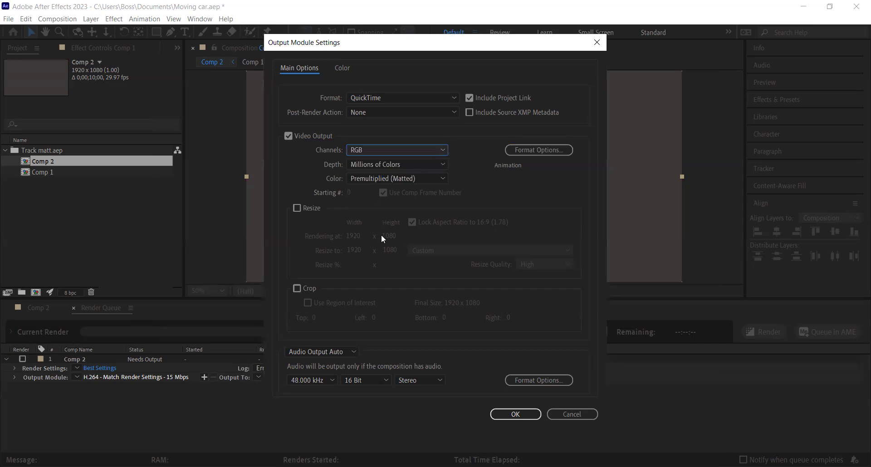
# - Enable the Resize and Crop options one at a time to view their settings, turning each off again
pyautogui.click(297, 207)
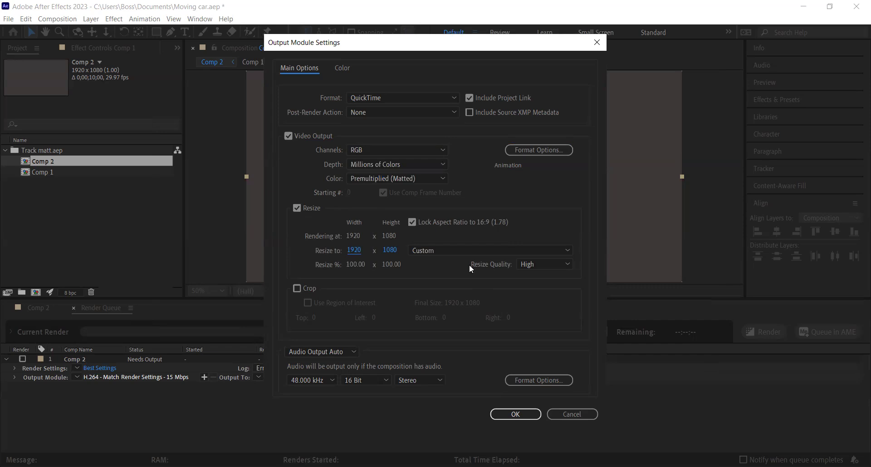
pyautogui.click(297, 207)
pyautogui.click(297, 288)
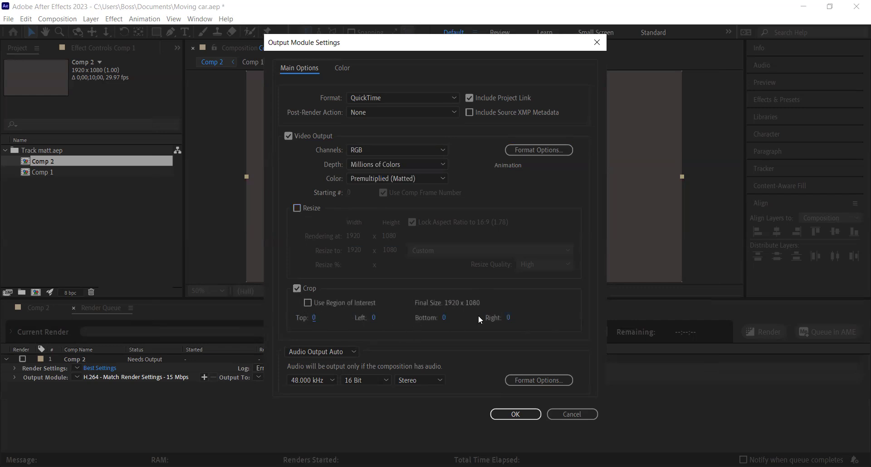
pyautogui.click(299, 287)
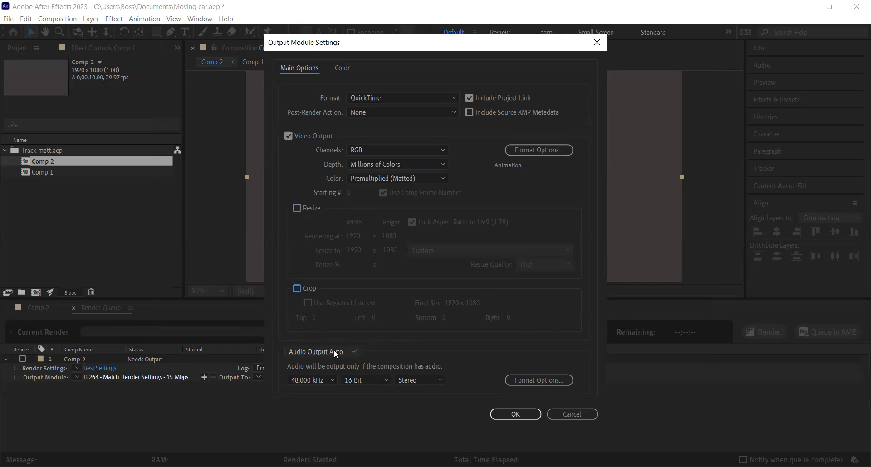
# - Review the audio output's sample rate, bit depth and format options, then apply the QuickTime output module settings
pyautogui.click(335, 352)
pyautogui.click(336, 352)
pyautogui.click(332, 380)
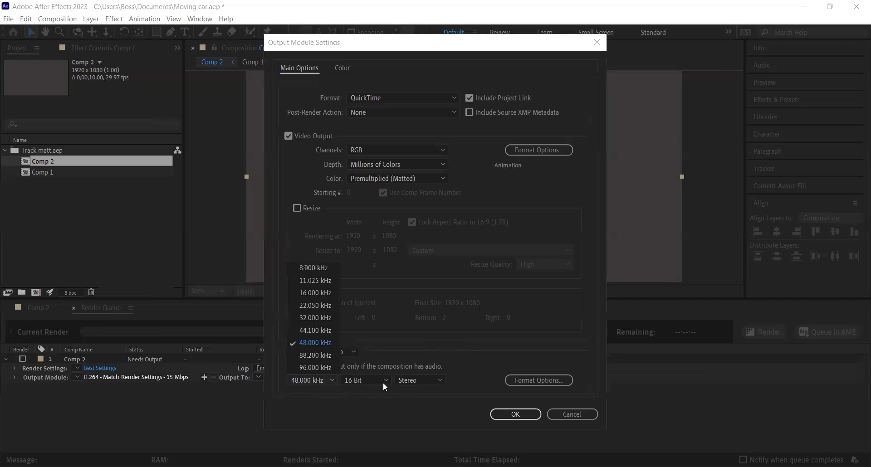
pyautogui.click(375, 432)
pyautogui.click(368, 380)
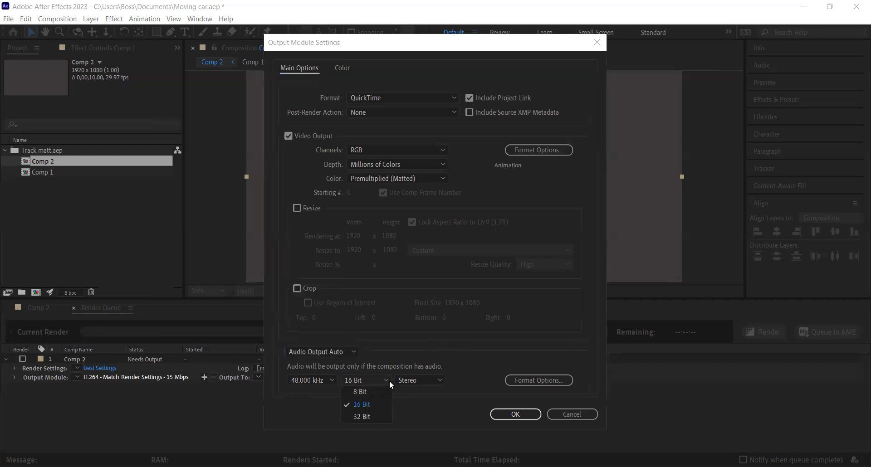
pyautogui.click(385, 380)
pyautogui.click(534, 380)
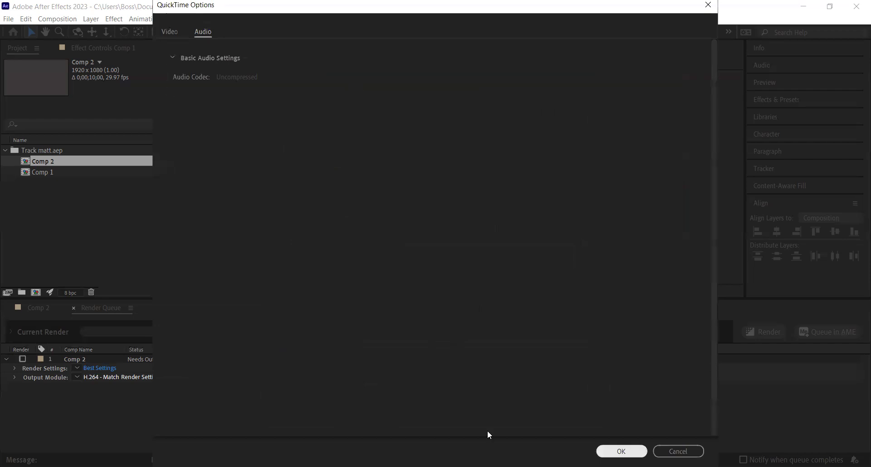
pyautogui.press('Return')
pyautogui.click(514, 414)
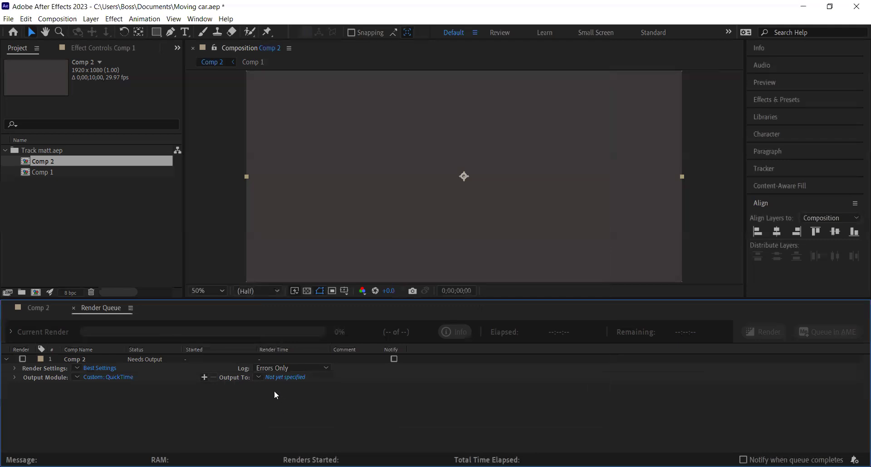
# - Open the custom file name and location template for Comp 2's output and review its available properties and presets
pyautogui.click(259, 378)
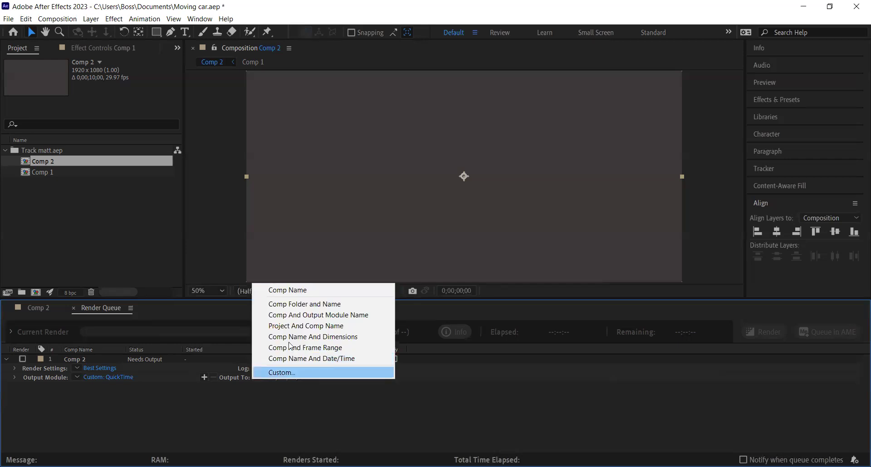
pyautogui.click(290, 372)
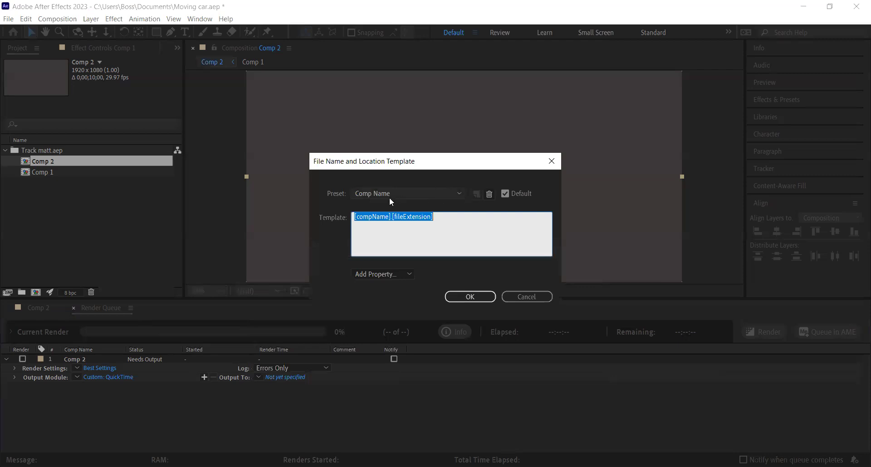
pyautogui.click(405, 274)
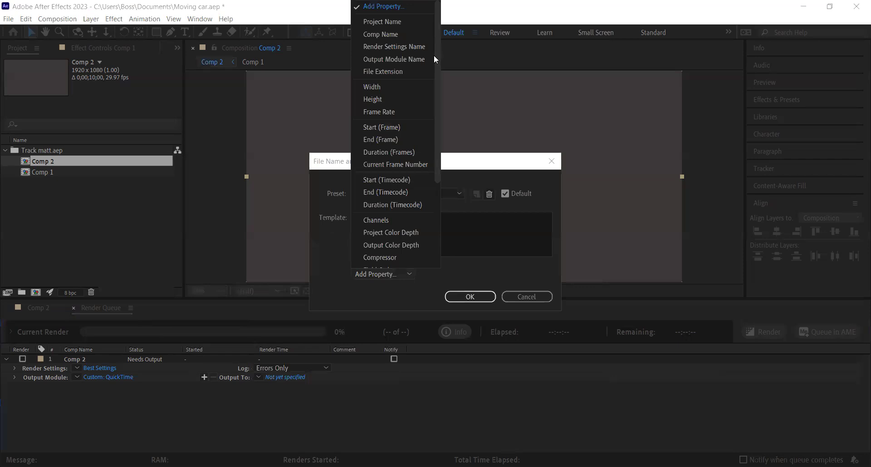
pyautogui.moveTo(433, 91); pyautogui.dragTo(437, 54)
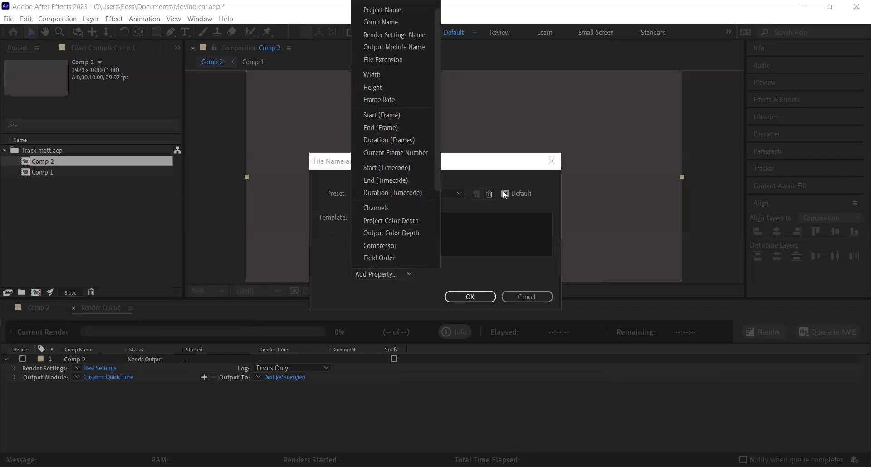
pyautogui.click(462, 194)
pyautogui.click(462, 194)
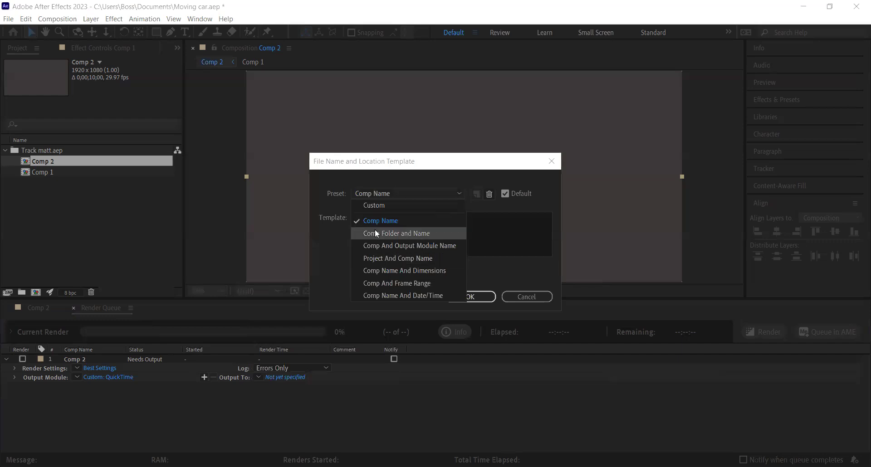
pyautogui.click(412, 194)
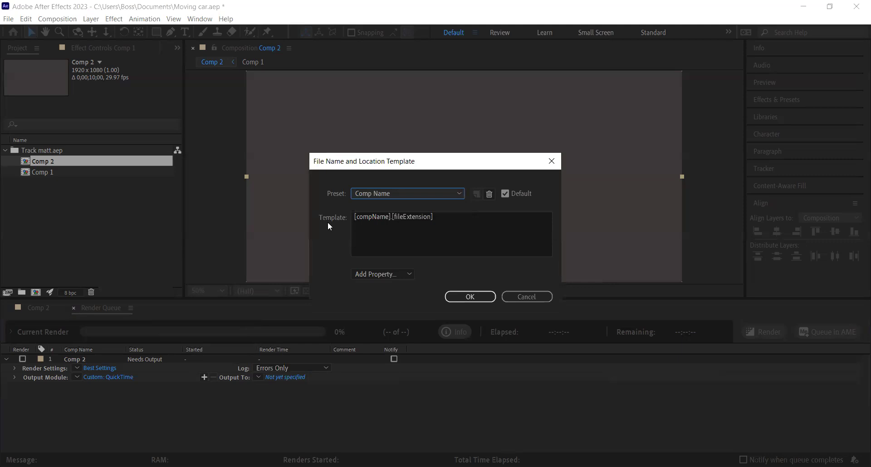
pyautogui.click(408, 272)
pyautogui.scroll(-2, 412, 202)
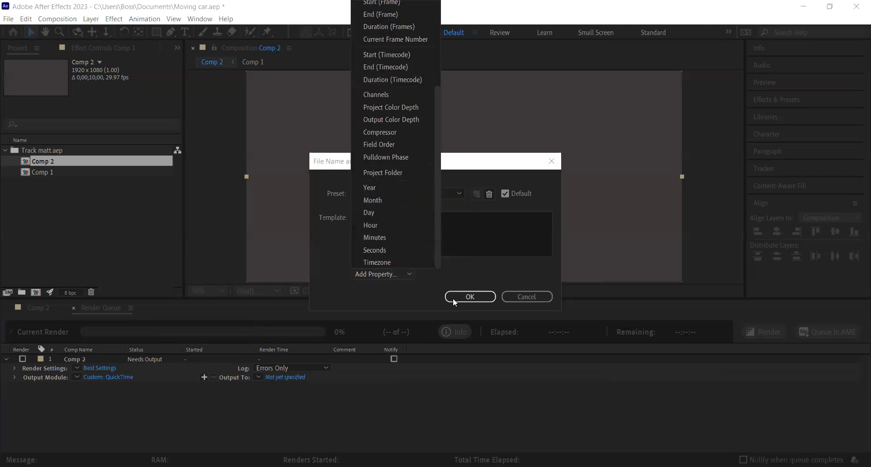
# - Accept the Comp Name template with the Documents folder as output location, and render Comp 2
pyautogui.click(467, 297)
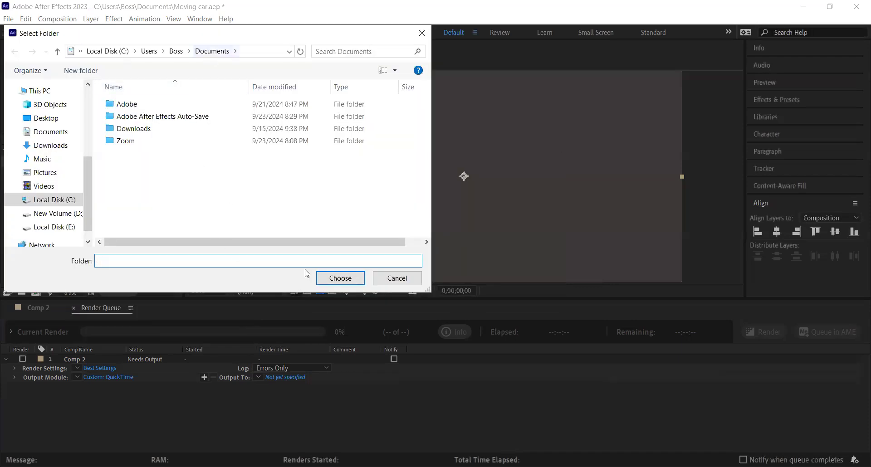
pyautogui.click(339, 277)
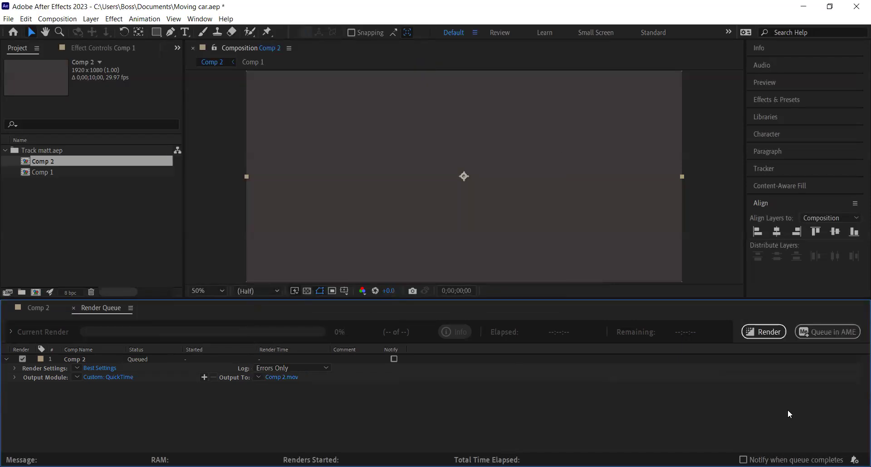
pyautogui.click(762, 333)
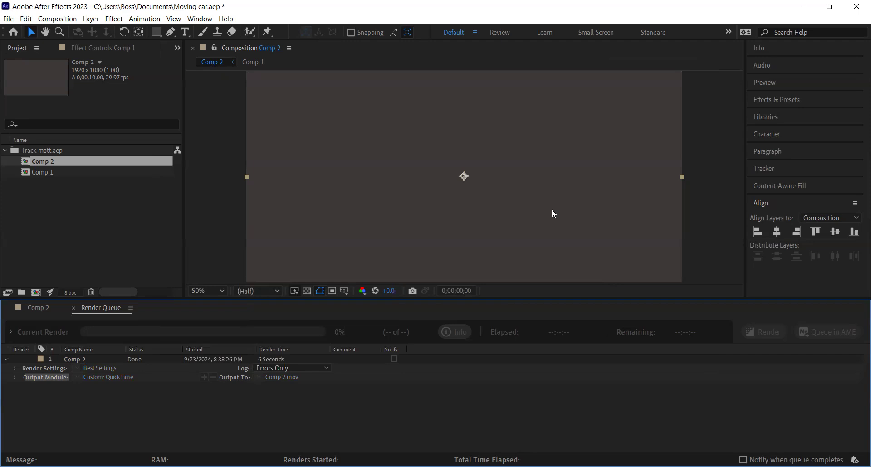
# - Locate the rendered Comp 2 QuickTime file in the Documents folder and inspect it without importing it
pyautogui.doubleClick(113, 225)
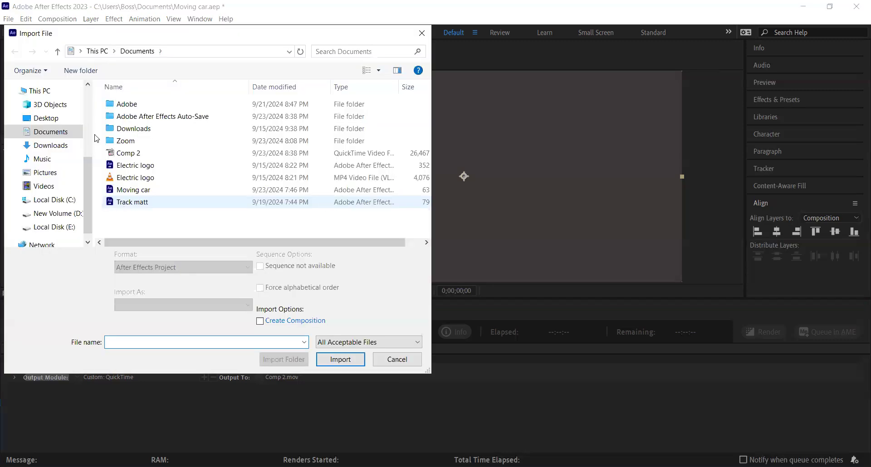
pyautogui.click(131, 157)
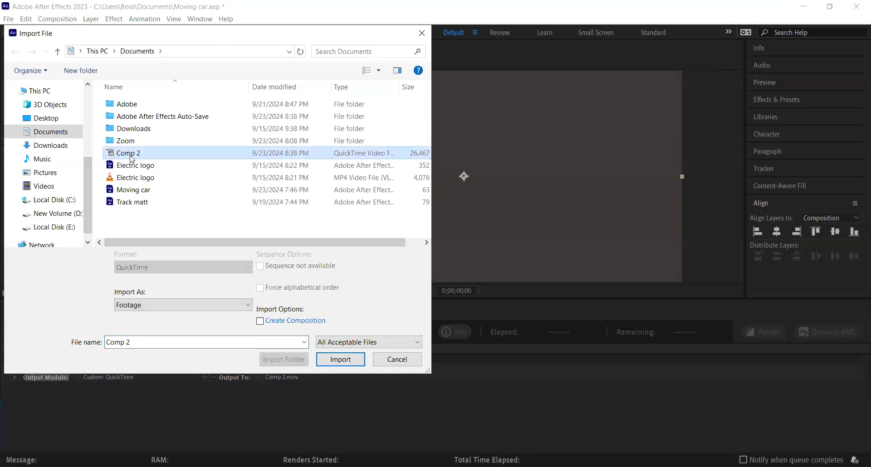
pyautogui.doubleClick(130, 156)
pyautogui.rightClick(128, 154)
pyautogui.click(161, 429)
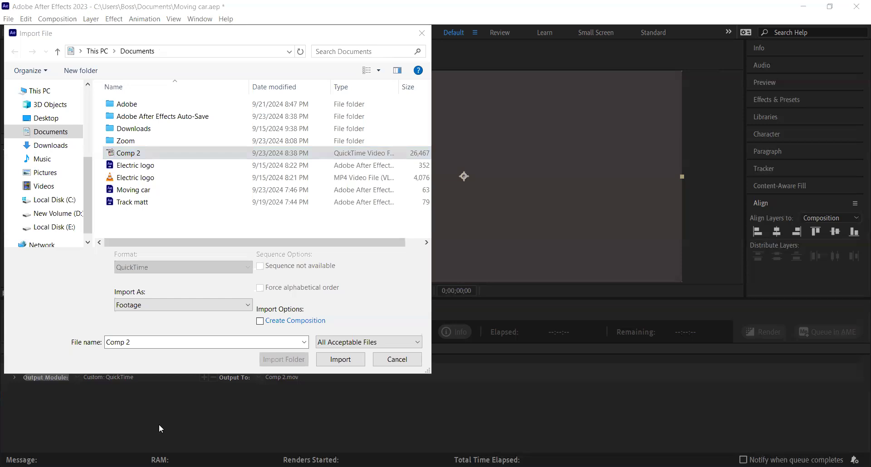
pyautogui.click(330, 254)
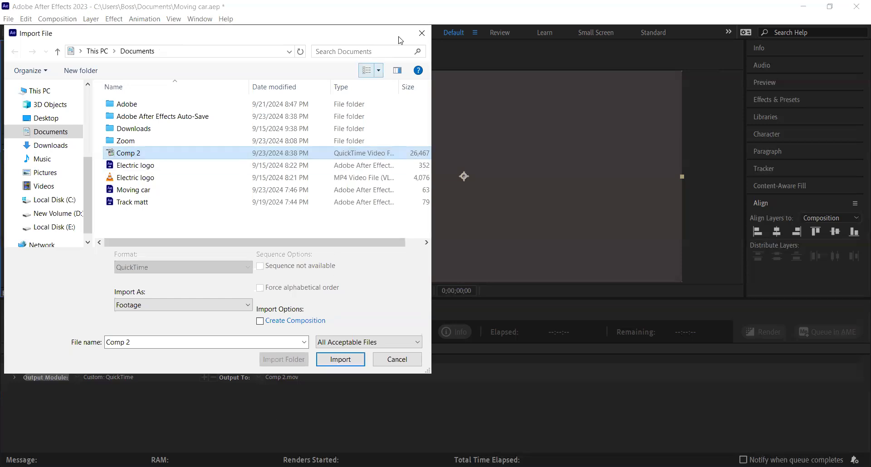
pyautogui.click(419, 34)
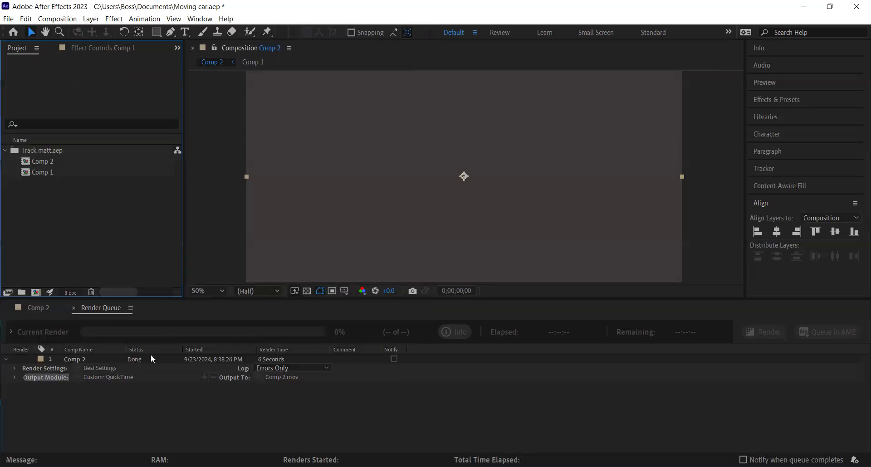
# - Close the render queue and add Comp 2 to the Adobe Media Encoder queue
pyautogui.click(149, 401)
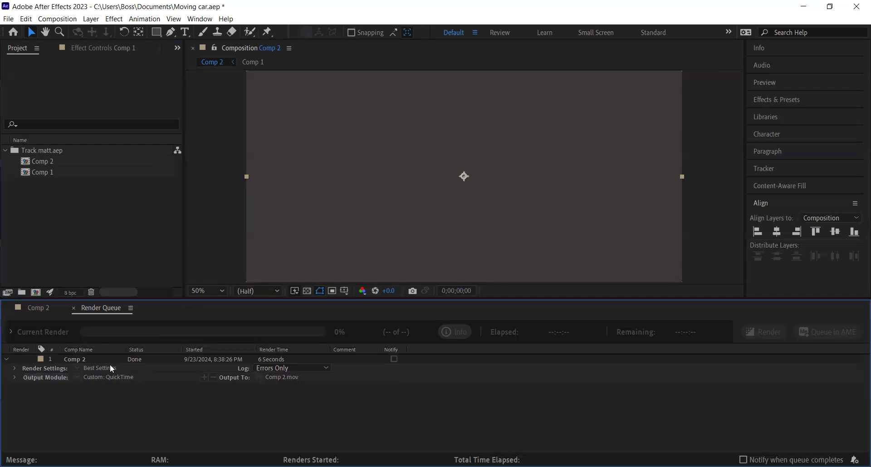
pyautogui.click(74, 308)
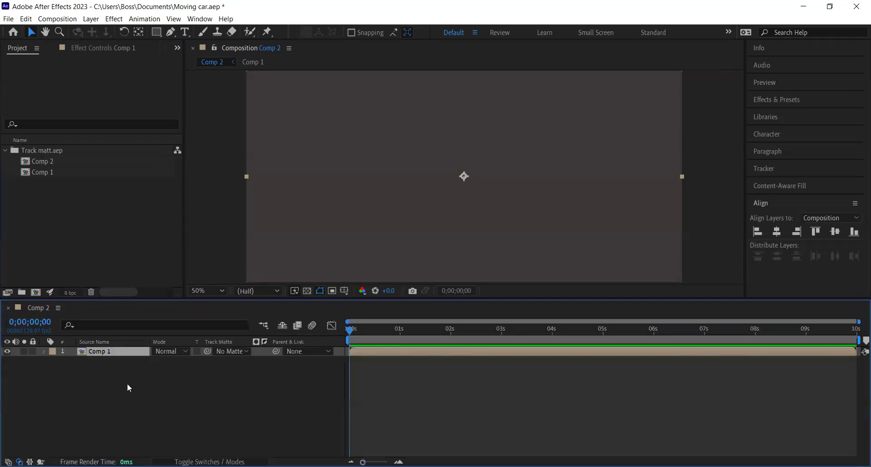
pyautogui.click(58, 19)
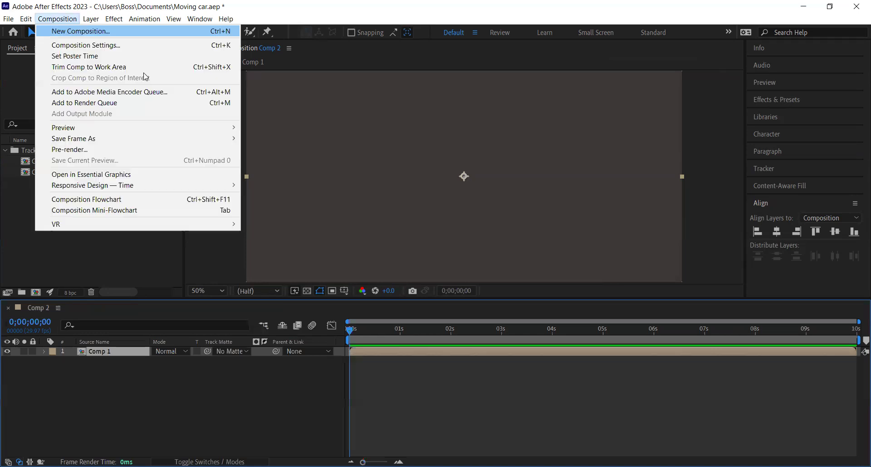
pyautogui.click(144, 93)
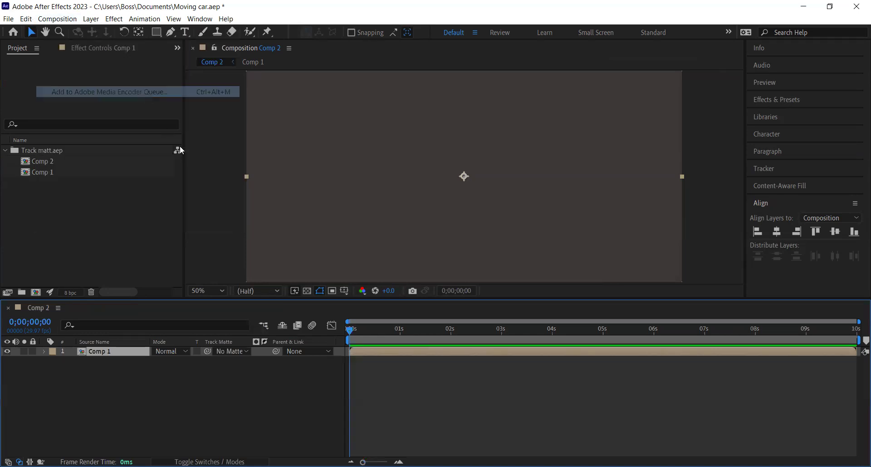